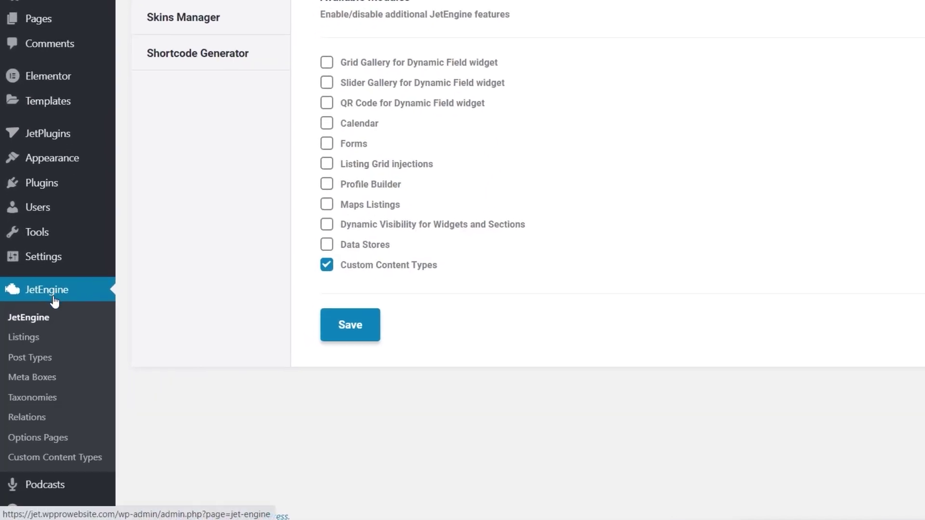
Step: Add a new custom content type with the name "Client" and the slug "client"
click(65, 462)
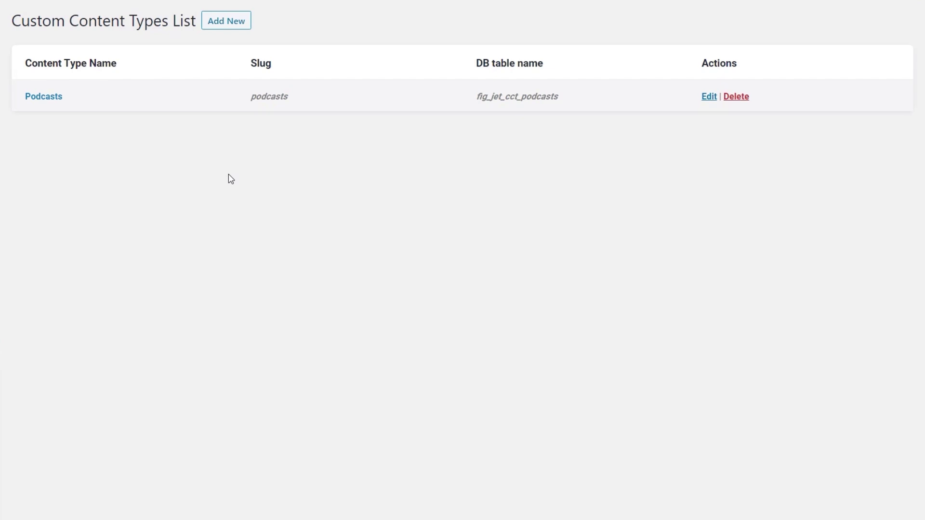
click(226, 21)
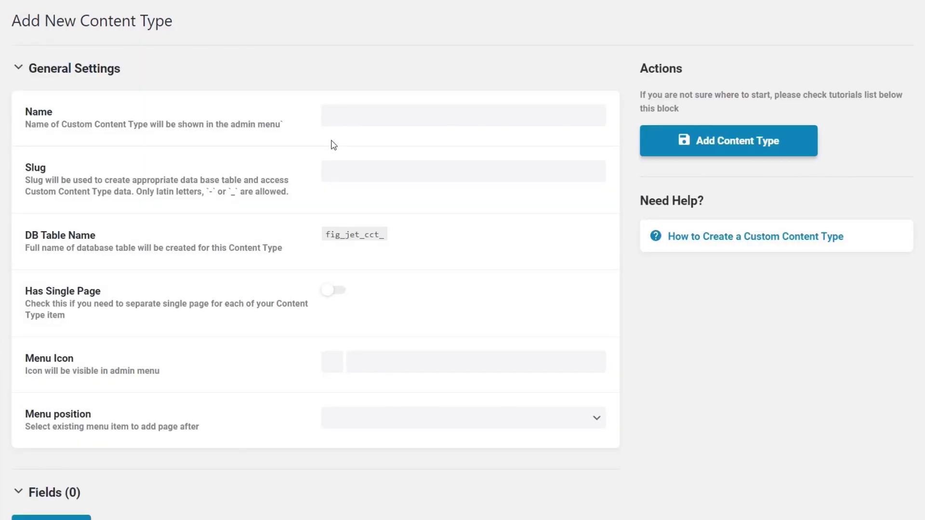
click(386, 118)
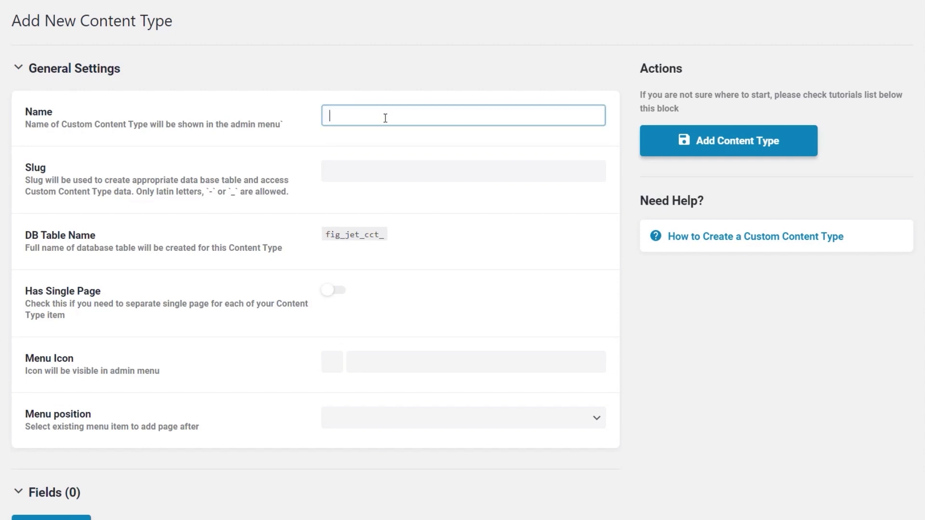
text(Client)
click(393, 172)
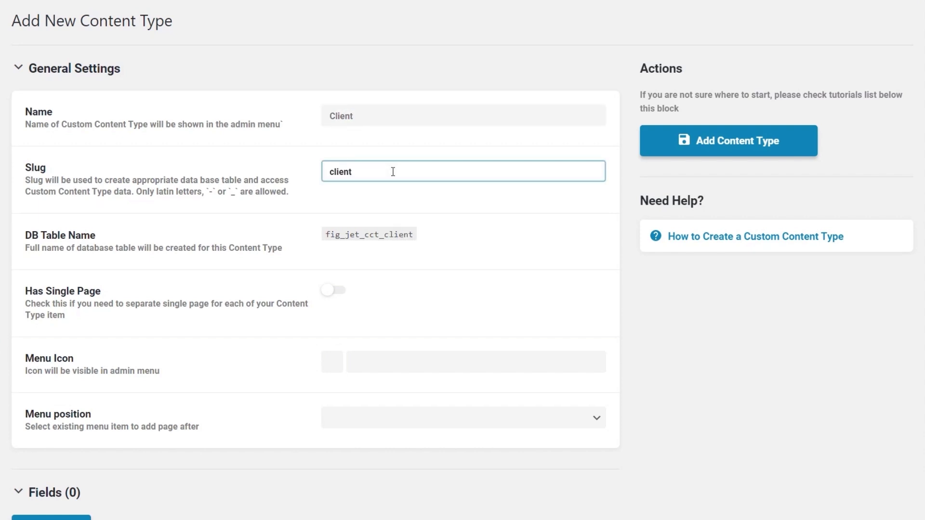
drag(413, 234, 327, 239)
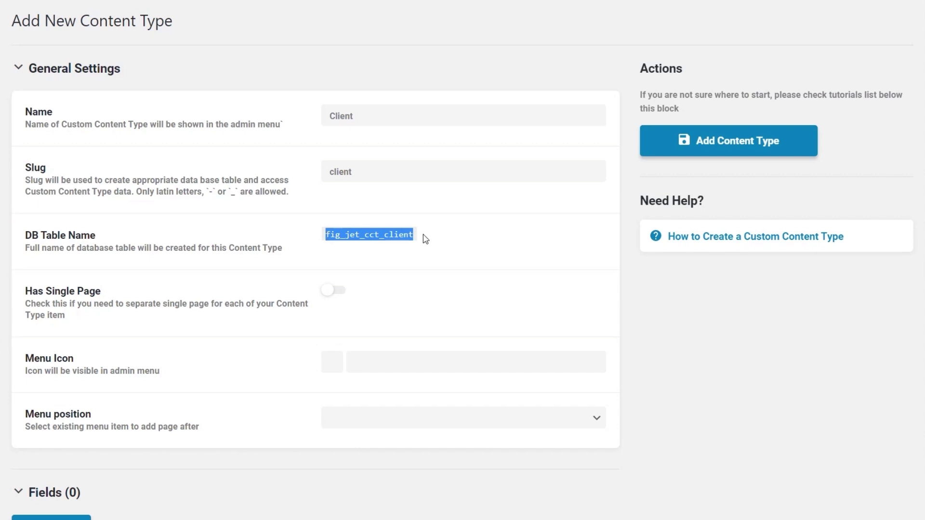
click(383, 235)
drag(383, 235, 326, 235)
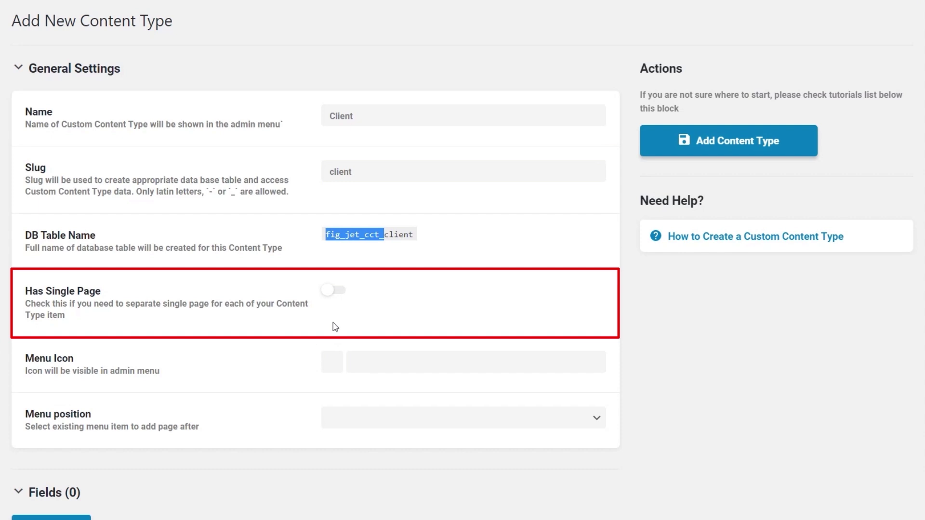
Step: Give the content type the dashicons-admin-users menu icon and set its menu position to First Separator
click(368, 363)
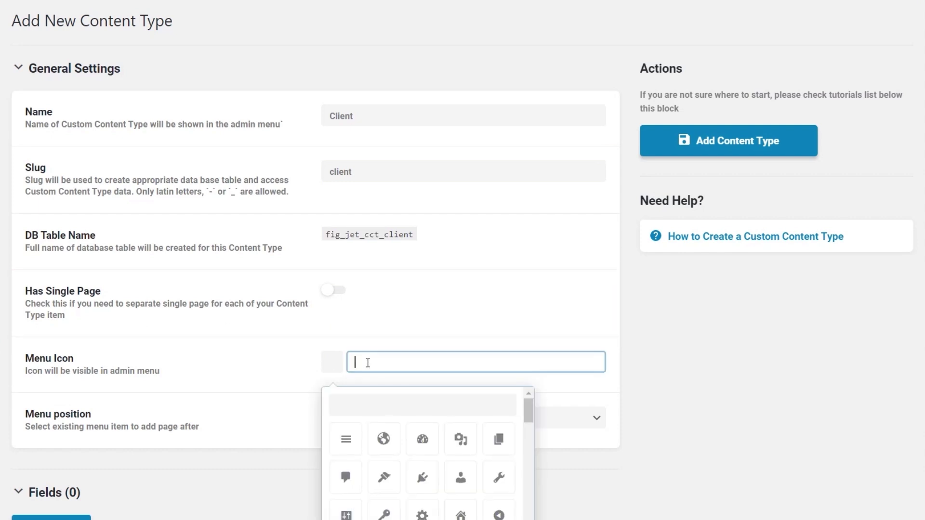
click(460, 478)
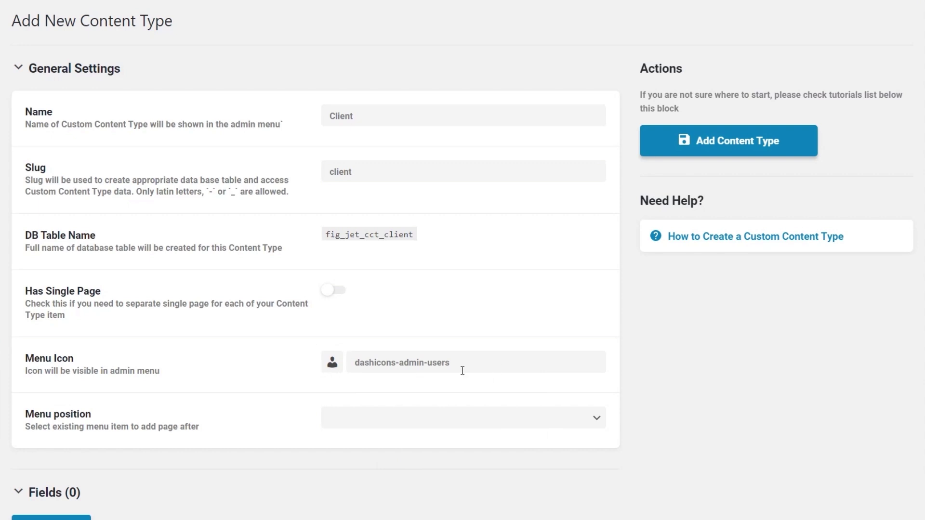
scroll(728, 412, down, 2)
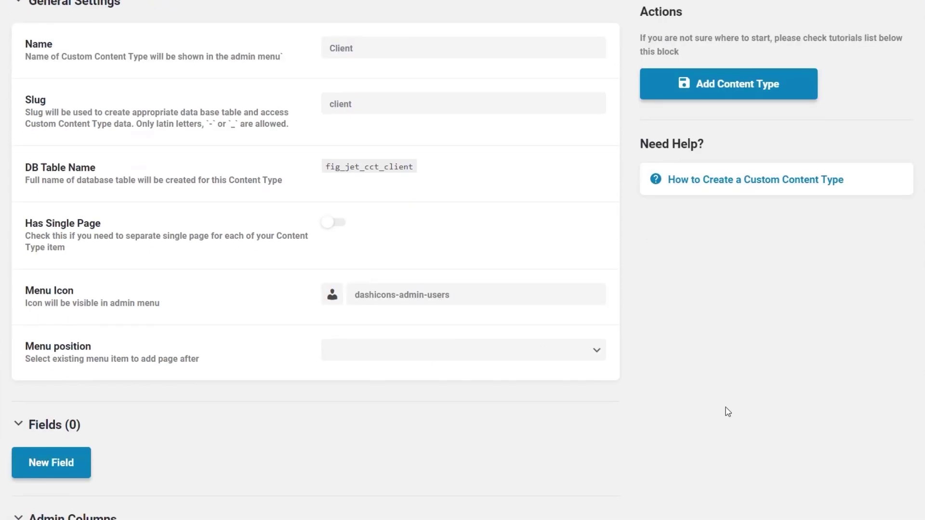
click(600, 353)
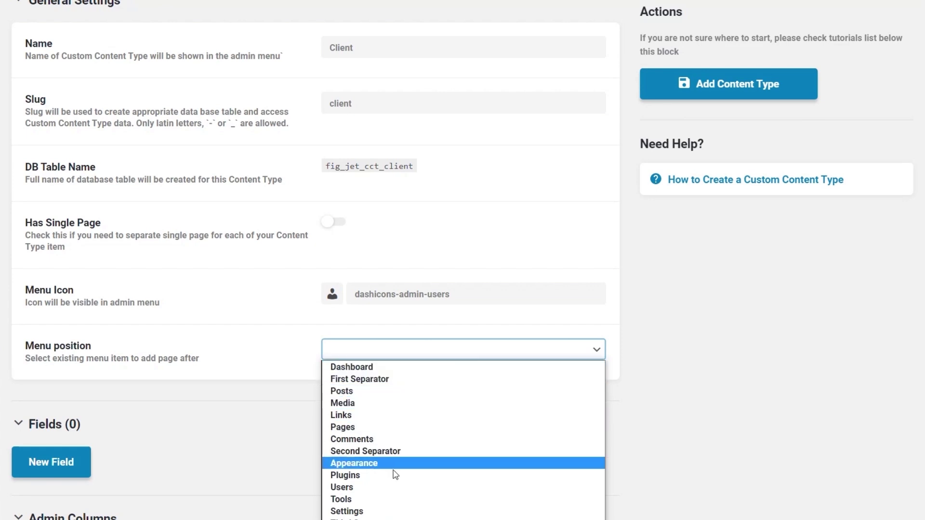
click(376, 380)
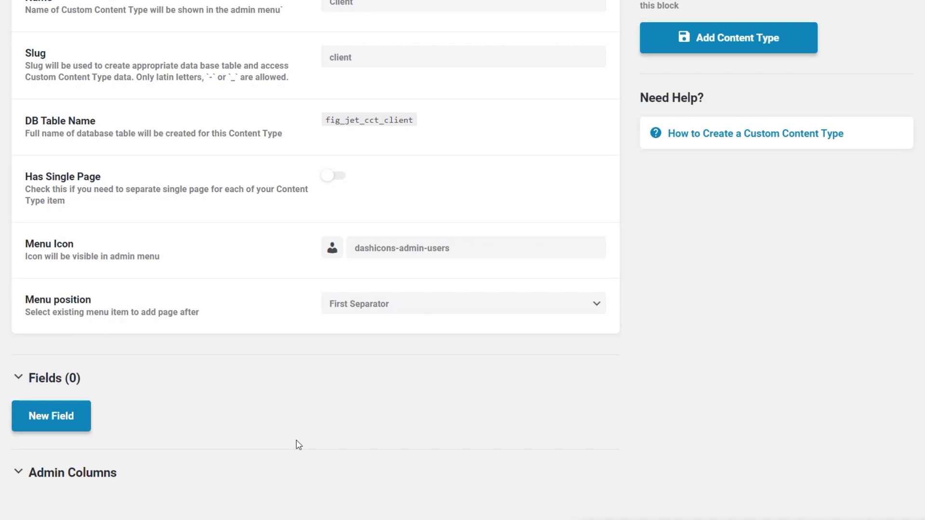
Step: Add a new field to the content type with the label "Client Image" and the name client_image
scroll(144, 403, down, 1)
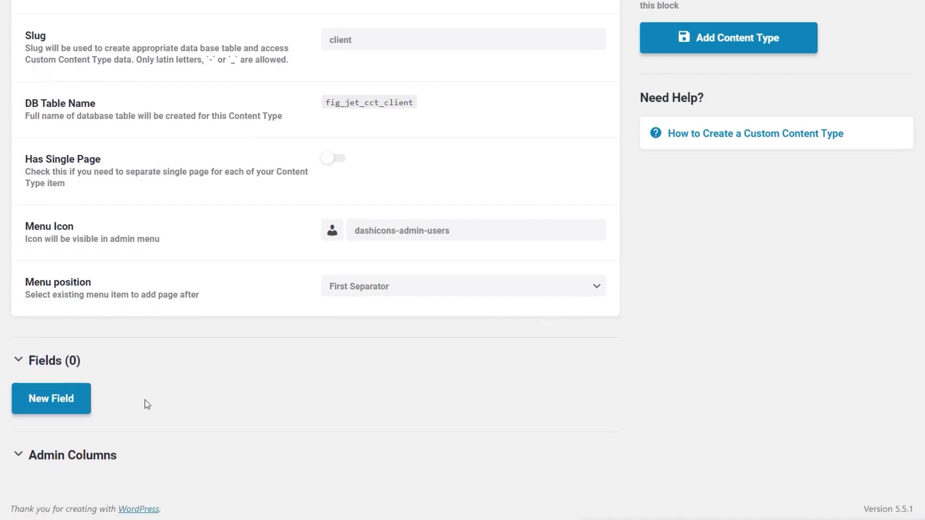
click(71, 404)
scroll(296, 375, up, 5)
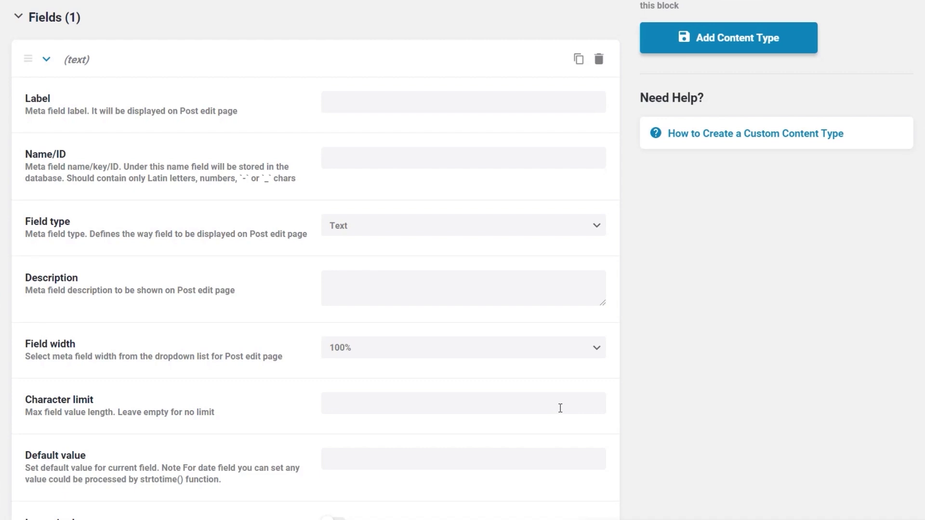
click(374, 101)
text(Client)
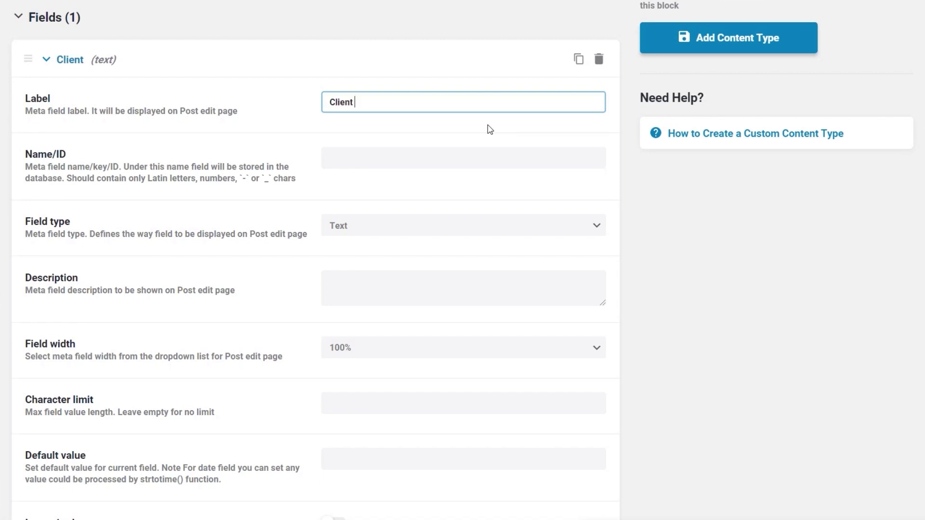
text( Image)
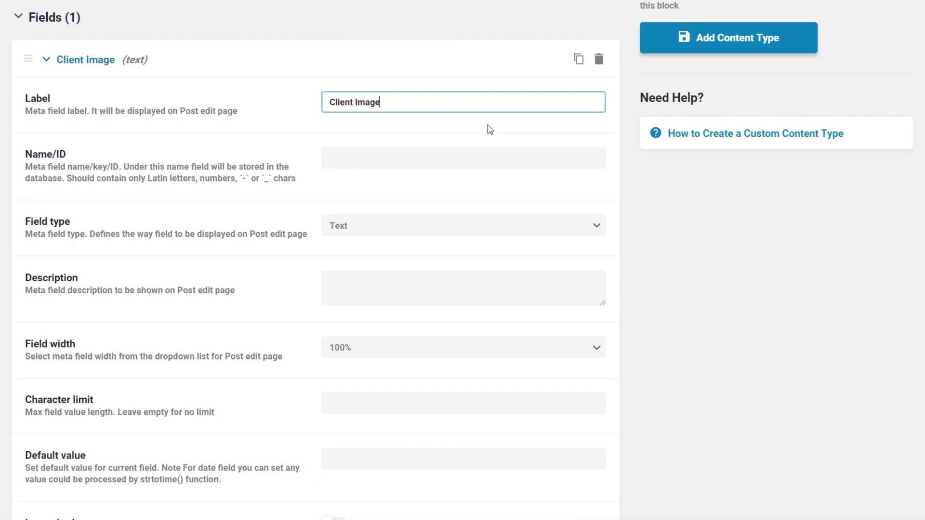
click(400, 164)
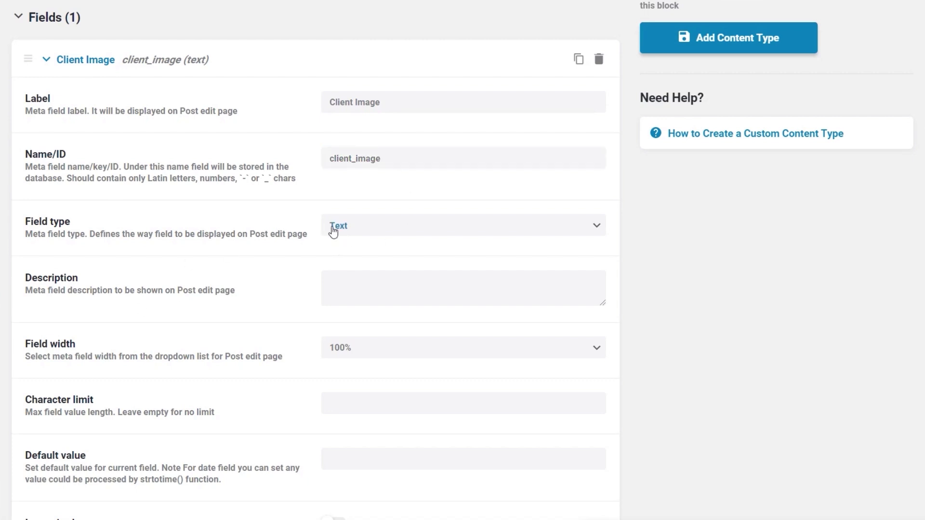
Step: Set the Client Image field's type to Media and its description to "Client image or logo"
click(416, 226)
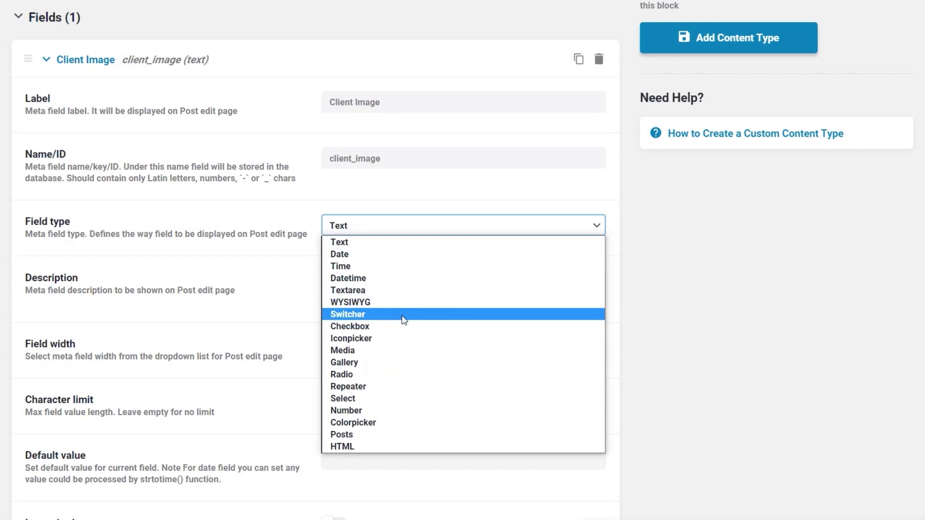
click(391, 352)
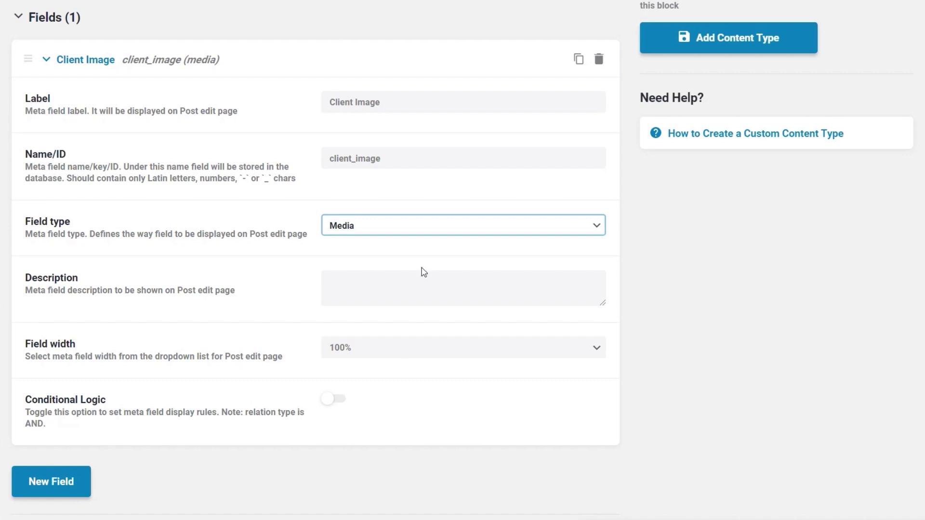
click(355, 285)
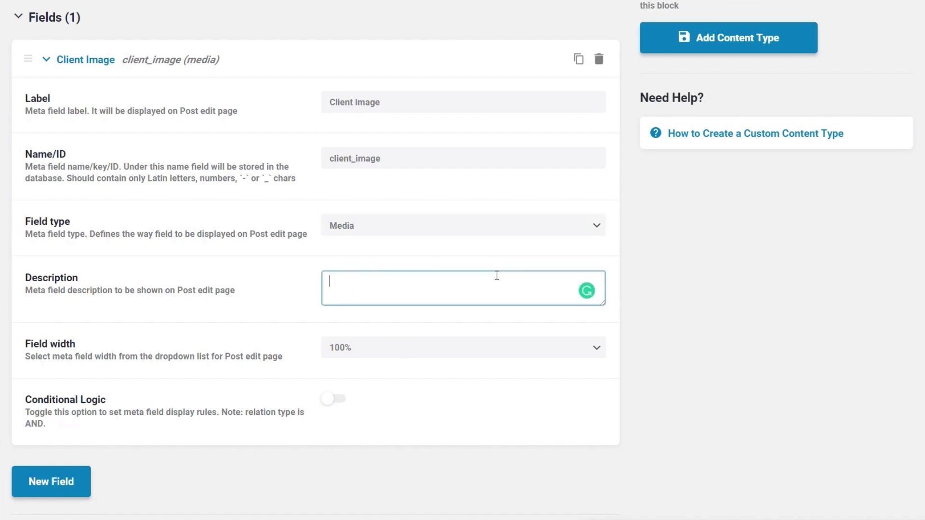
text(Client image or logo)
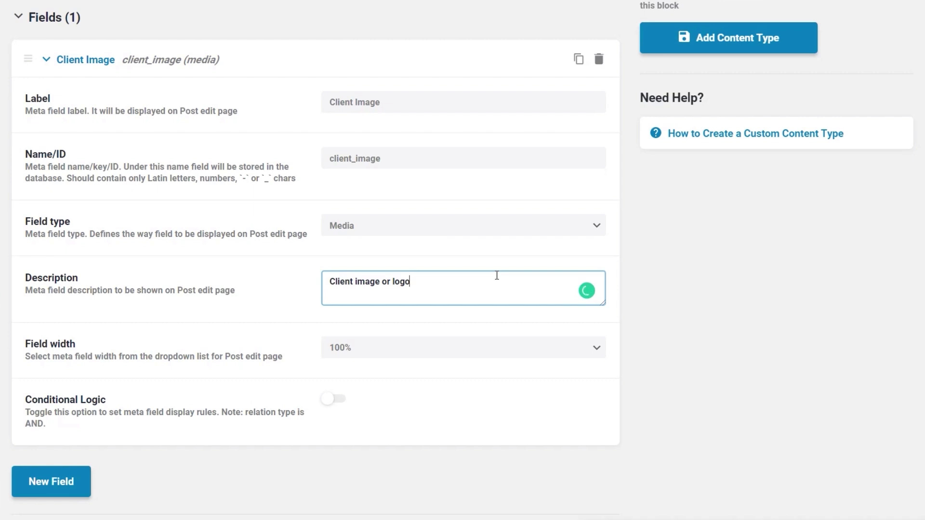
click(410, 353)
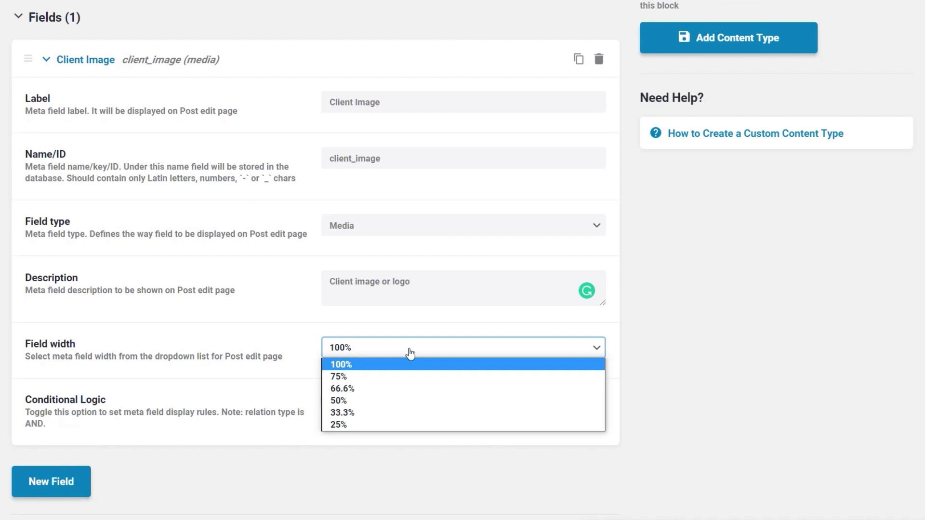
click(666, 346)
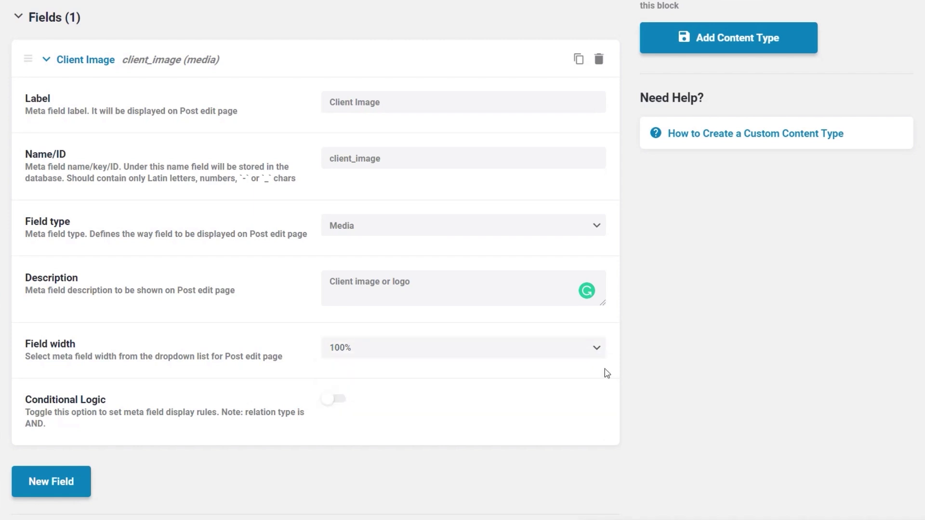
Step: Enable conditional logic for the Client Image field and add a blank rule to examine its field, operator and value options
click(344, 407)
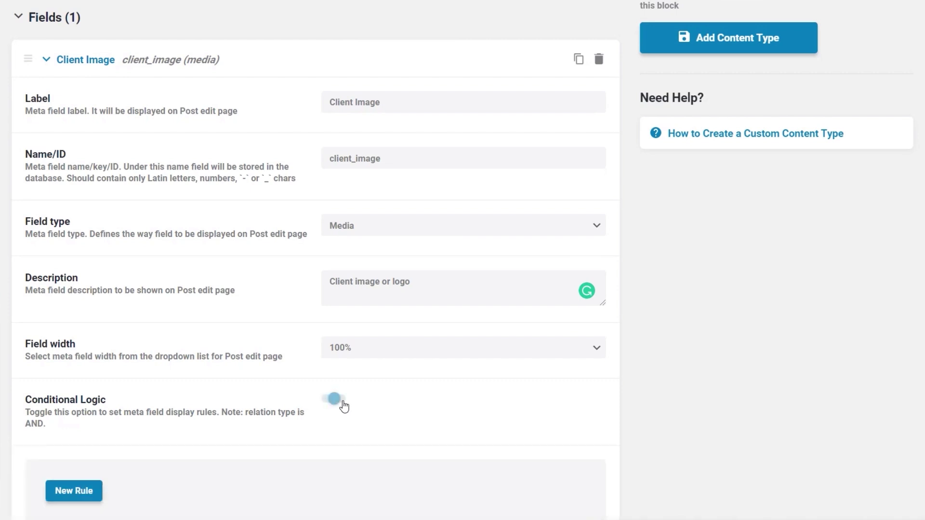
scroll(609, 399, down, 5)
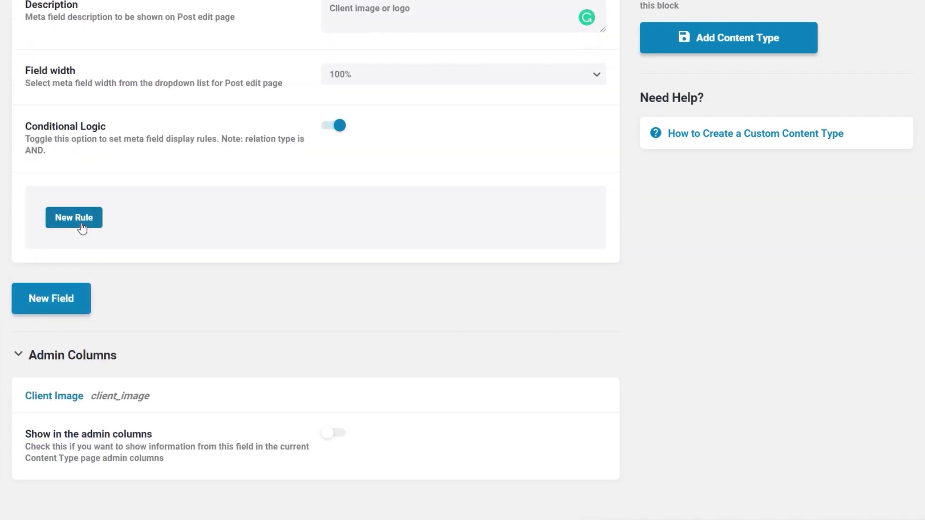
click(82, 228)
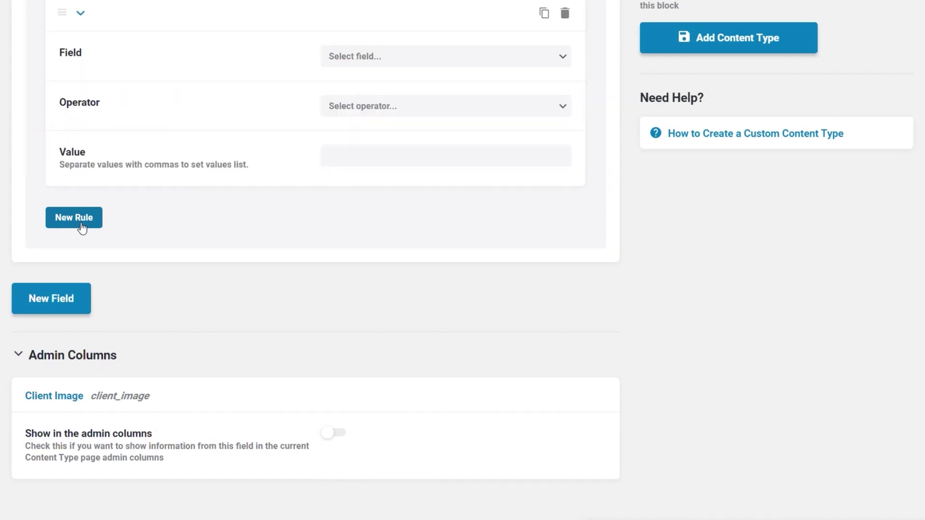
scroll(246, 263, up, 2)
scroll(104, 247, up, 2)
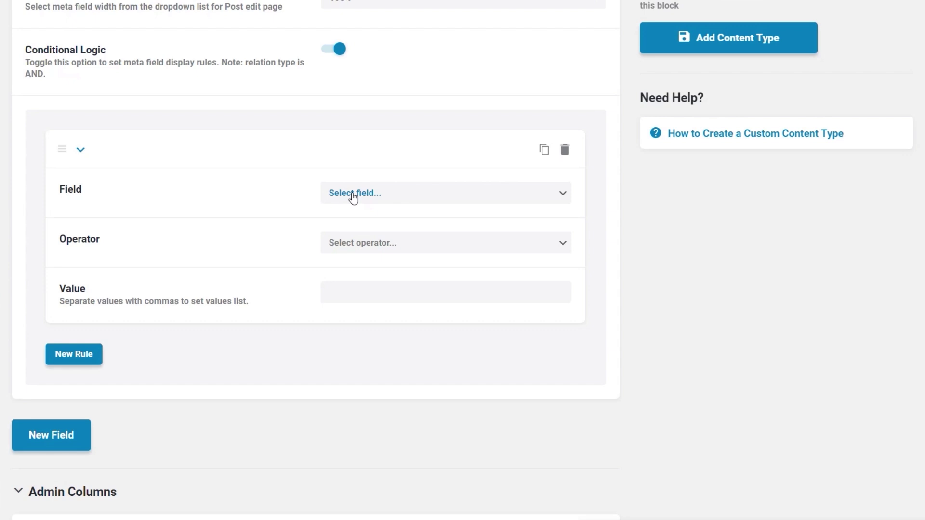
click(353, 195)
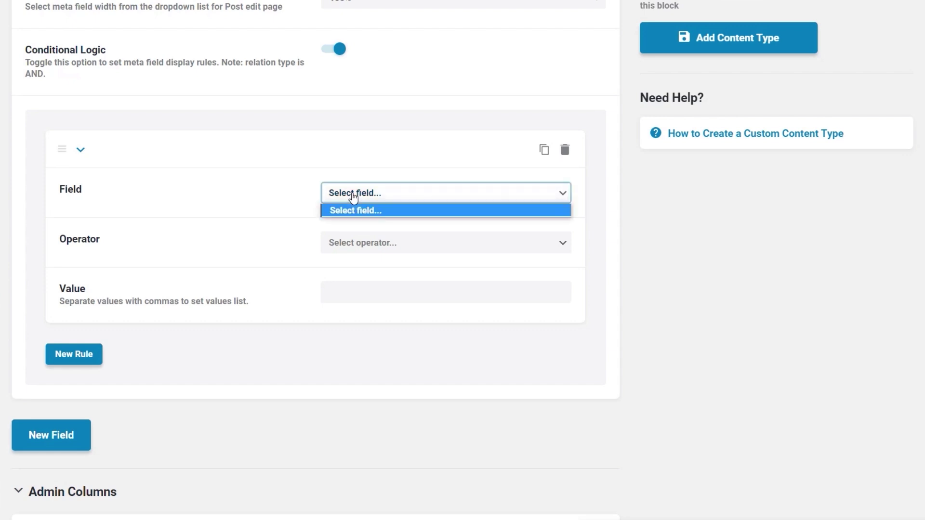
click(299, 251)
click(383, 243)
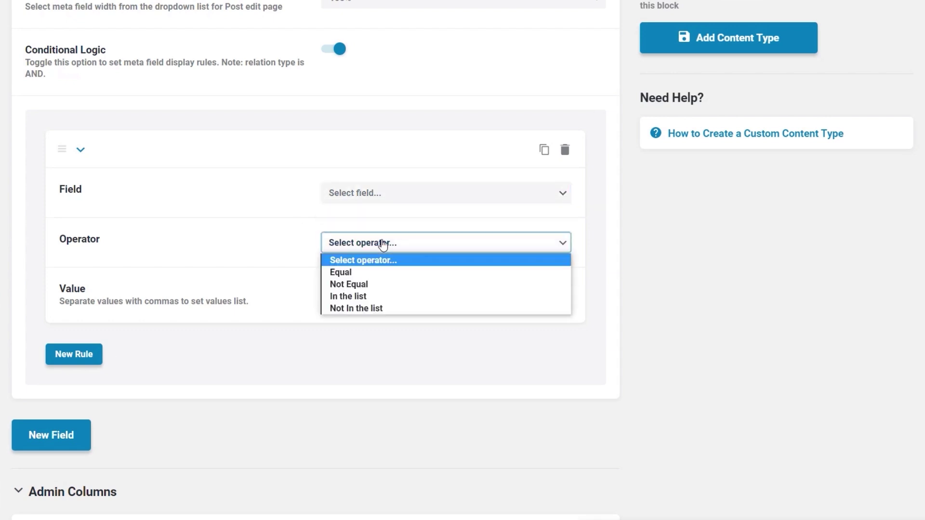
click(221, 244)
click(379, 295)
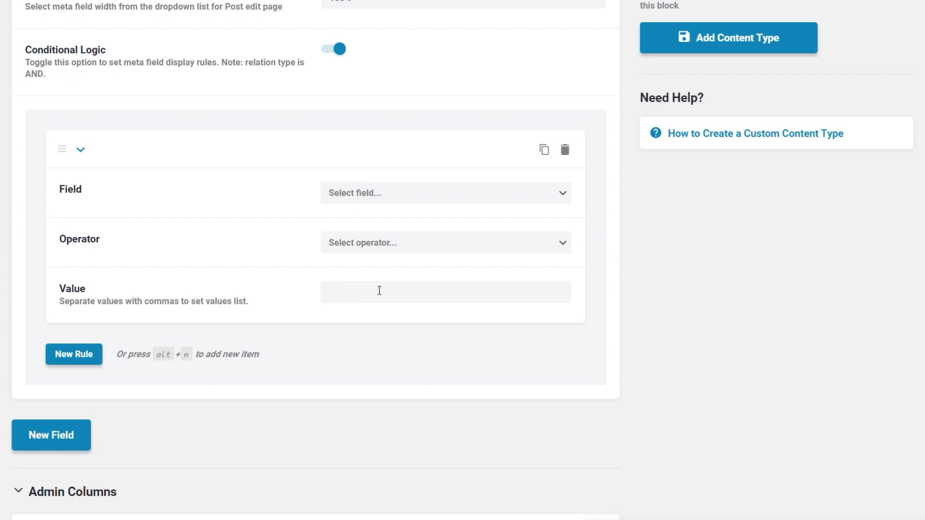
Step: Delete the blank conditional rule and turn off conditional logic for the Client Image field
click(565, 151)
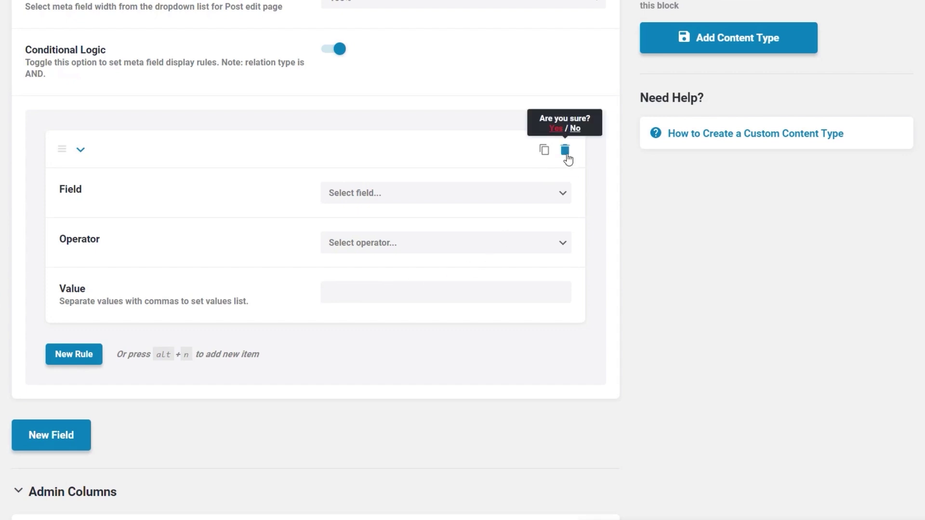
click(555, 128)
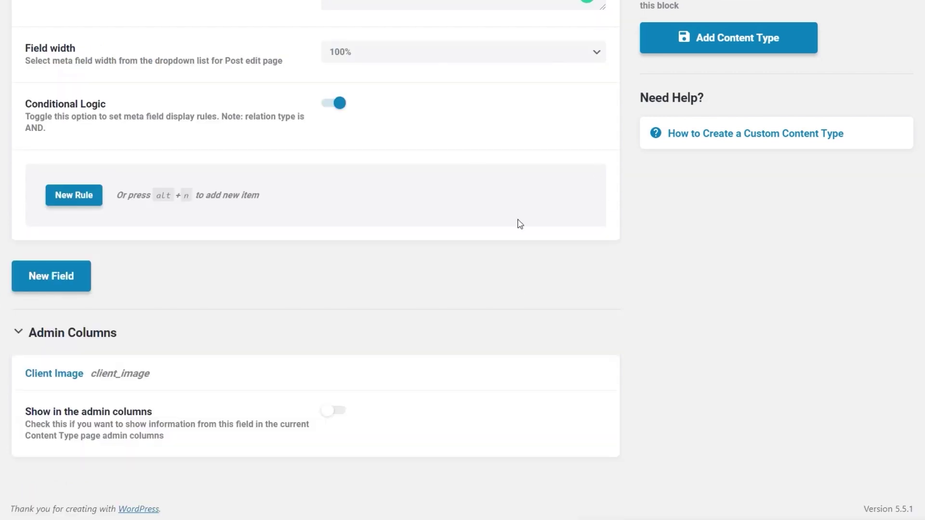
click(329, 105)
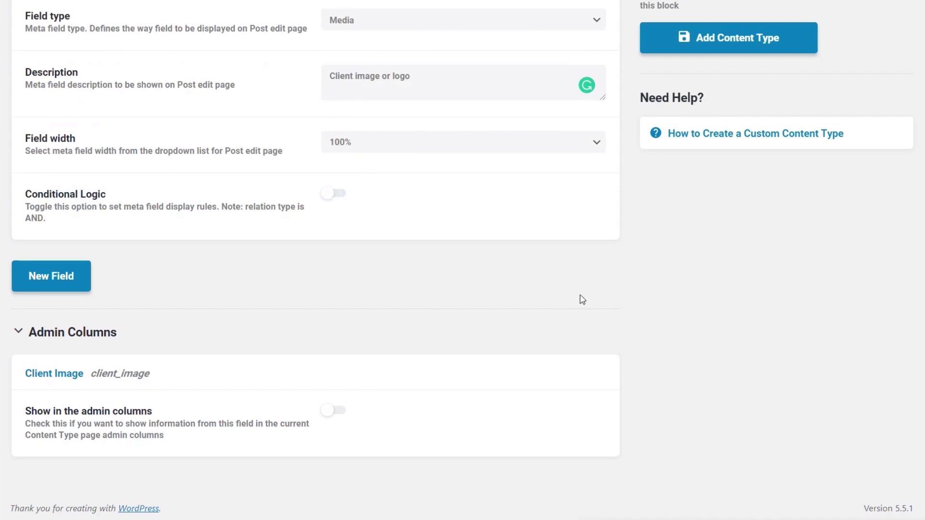
Step: Enable showing the Client Image field in the content type's admin columns
scroll(558, 304, up, 3)
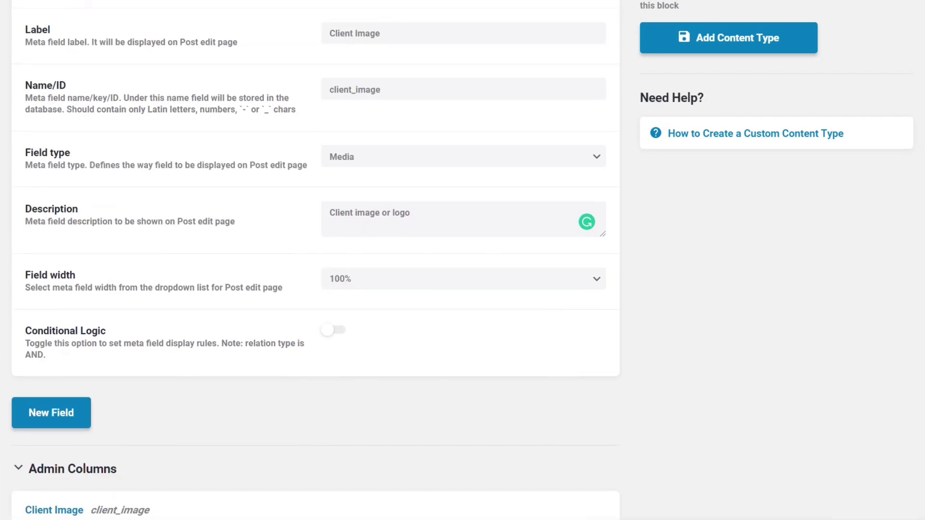
scroll(116, 41, down, 3)
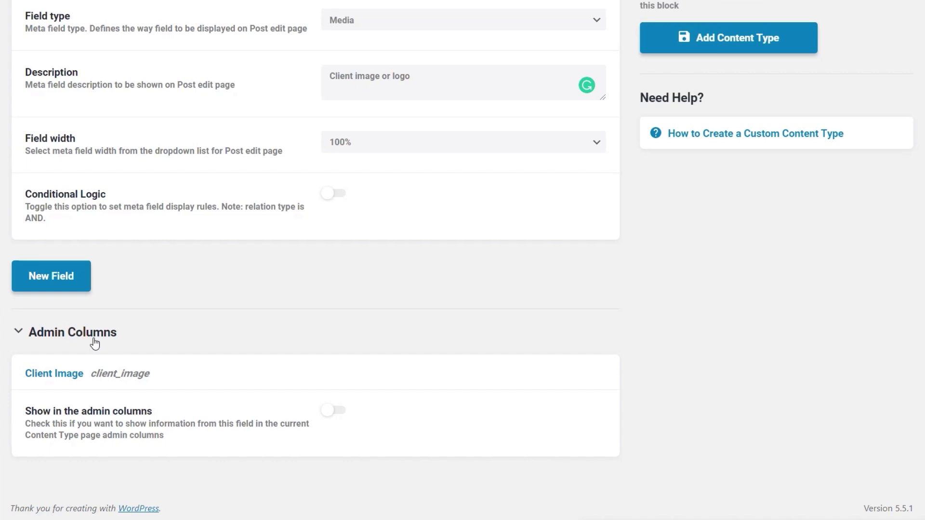
click(337, 411)
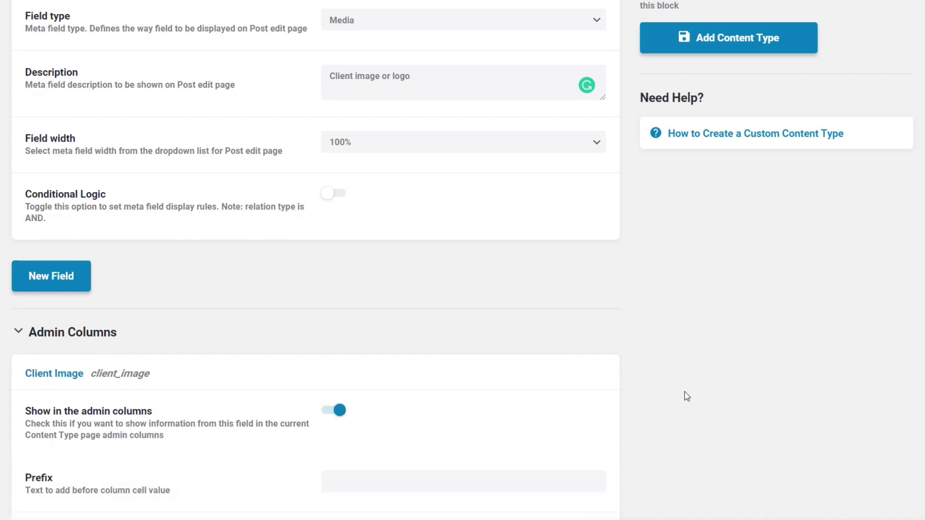
Step: Add a new field labelled Company to the content type and set its field type to Select
scroll(686, 395, down, 3)
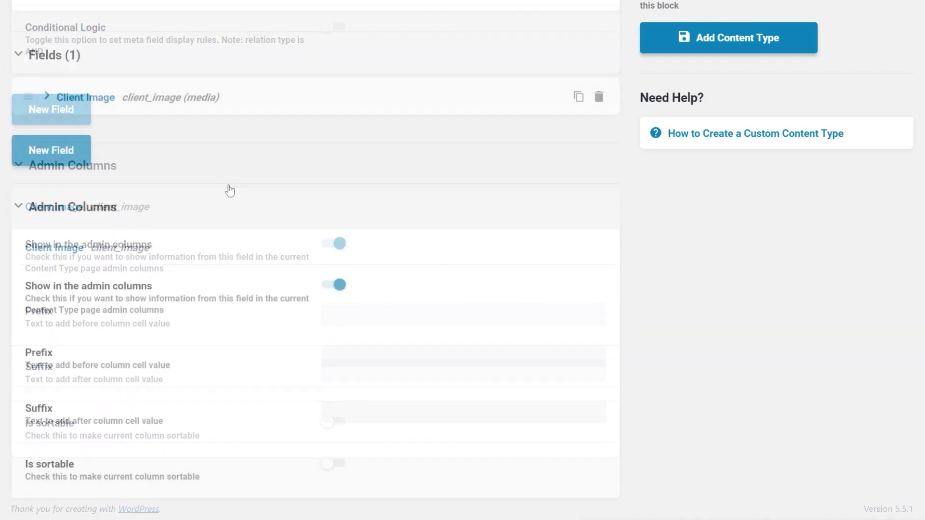
click(57, 156)
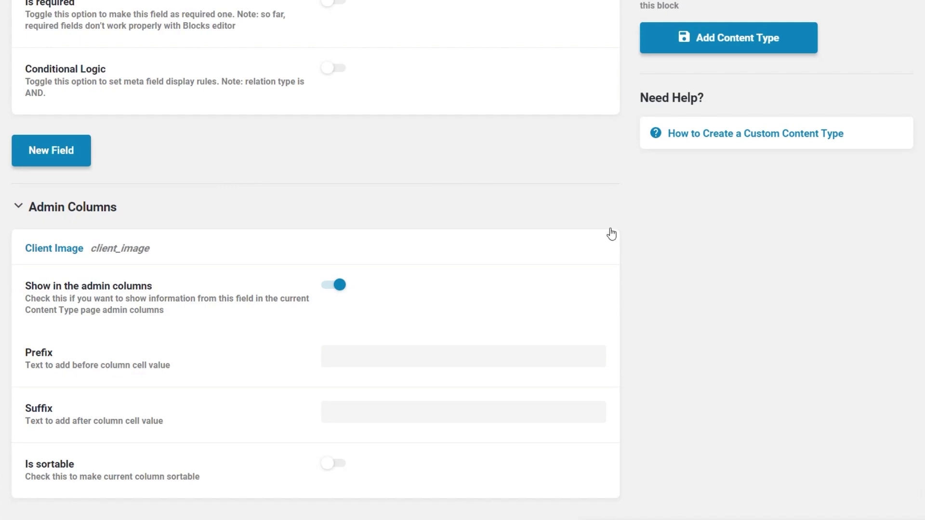
scroll(609, 229, up, 5)
scroll(678, 297, up, 6)
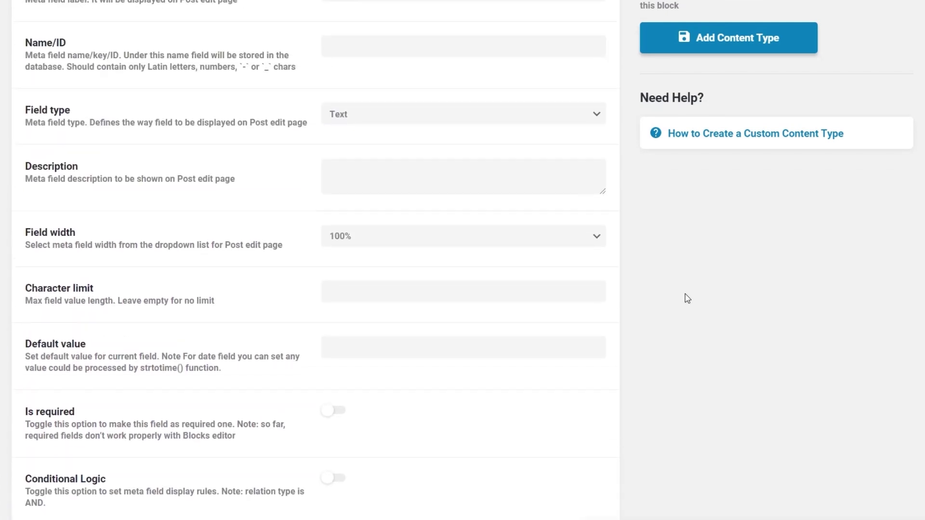
click(344, 134)
text(Company)
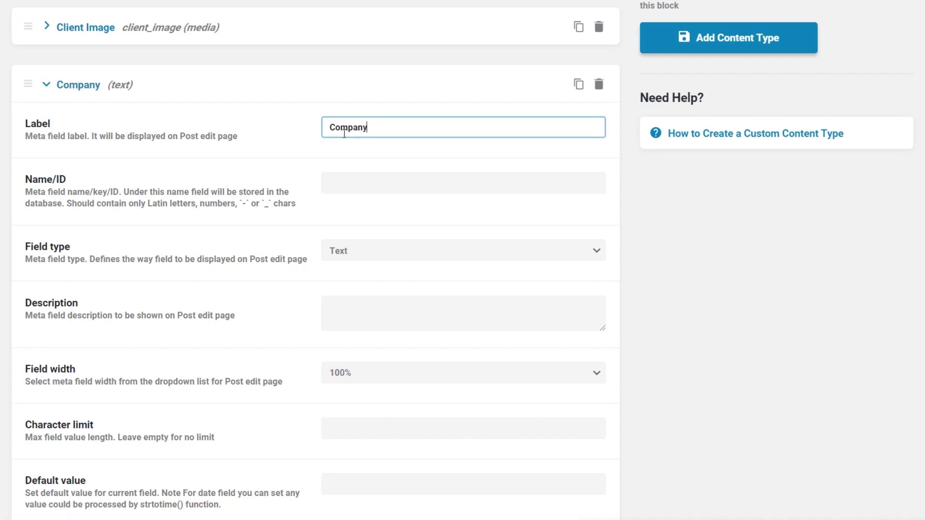
click(417, 186)
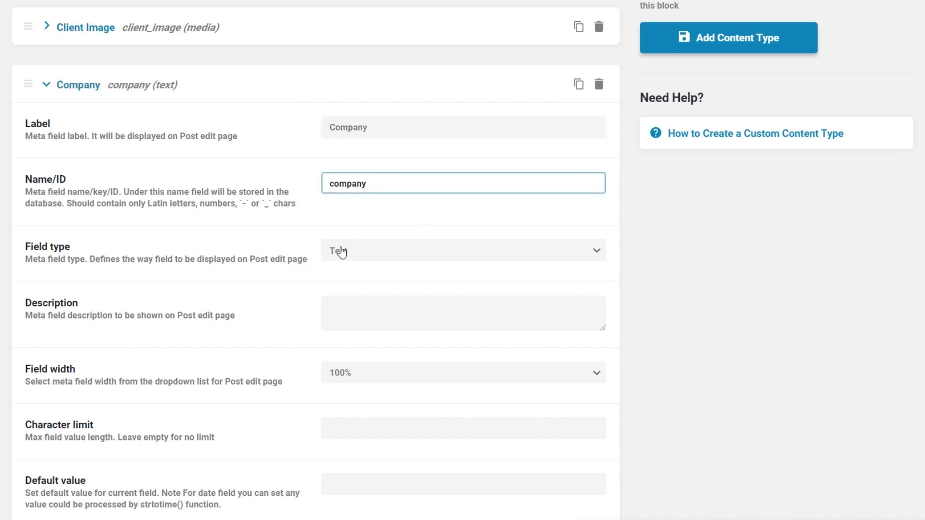
click(395, 255)
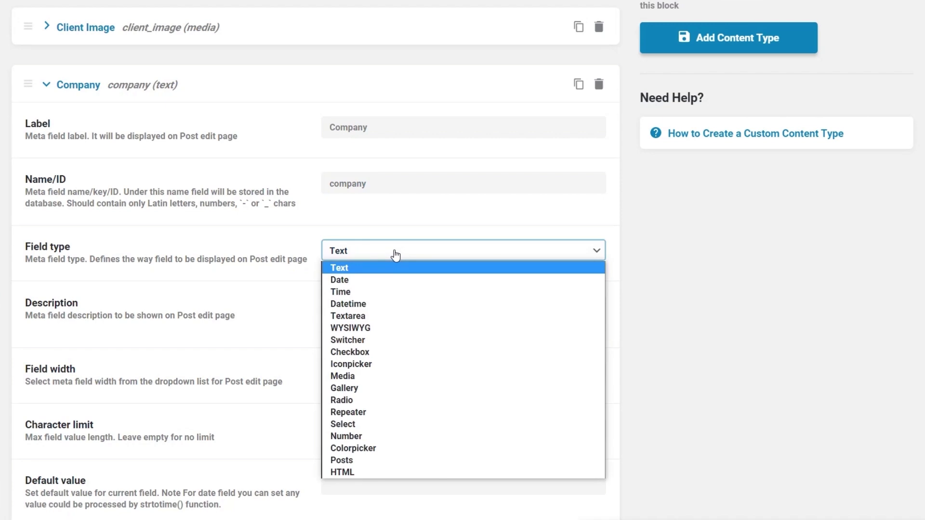
click(391, 423)
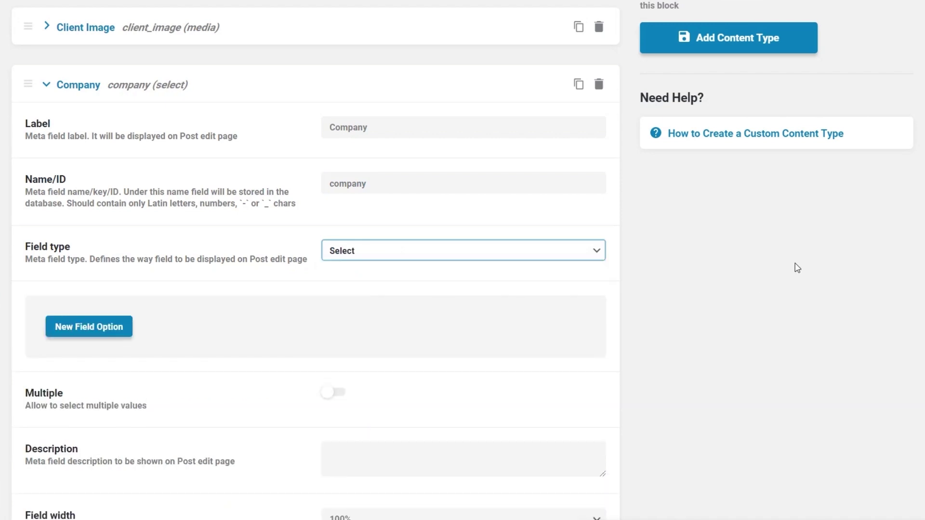
Step: Add an option to the Company field with both its value and label set to Microsoft
click(89, 326)
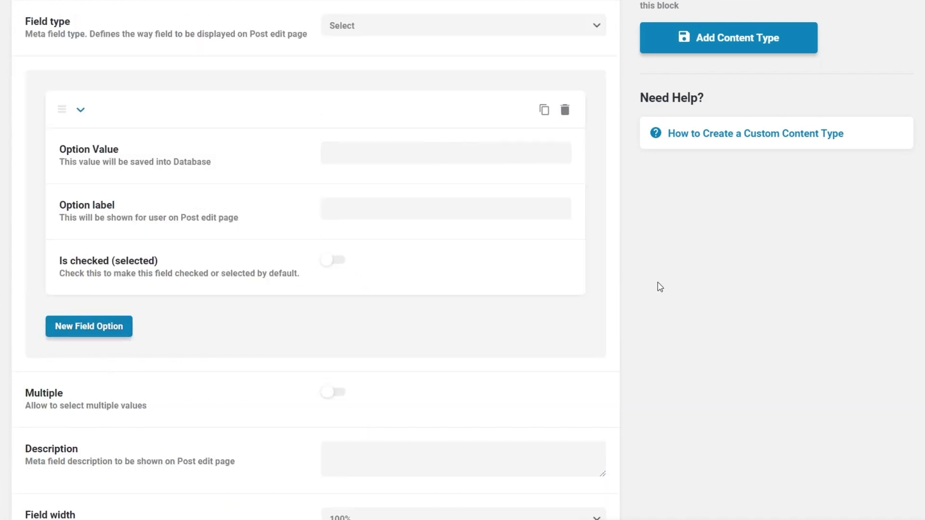
click(395, 153)
text(Mic)
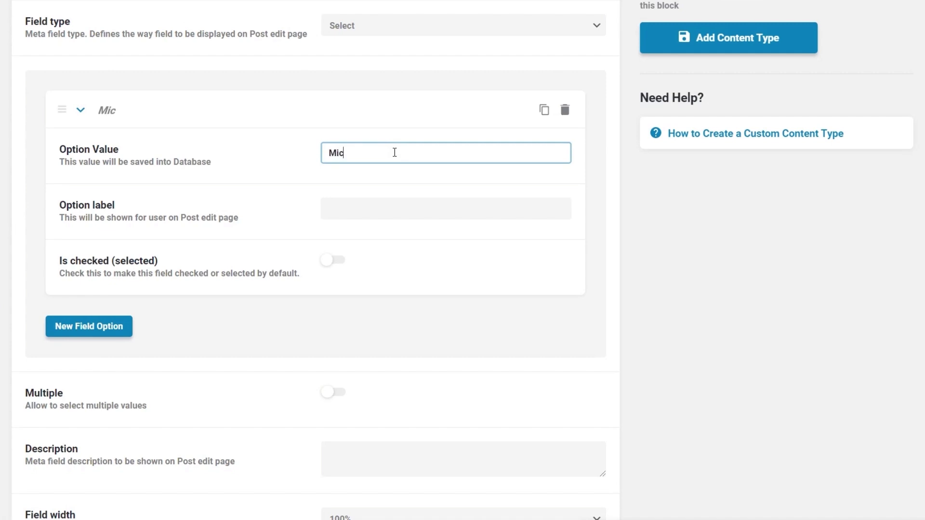
text(rosoft)
click(367, 208)
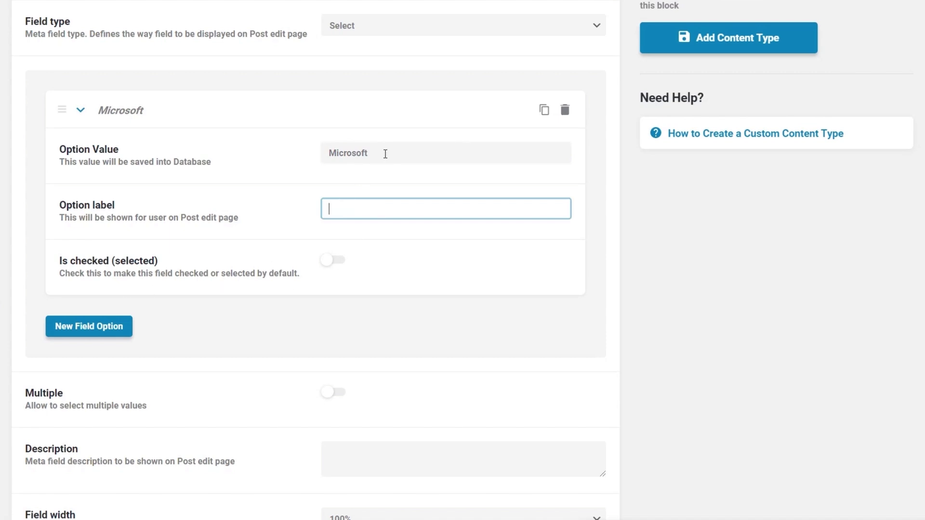
drag(386, 150, 318, 160)
key(ctrl+c)
click(362, 211)
key(ctrl+v)
Step: Add a second option to the Company field with both its value and label set to Apple
click(120, 328)
click(379, 150)
text(Apple)
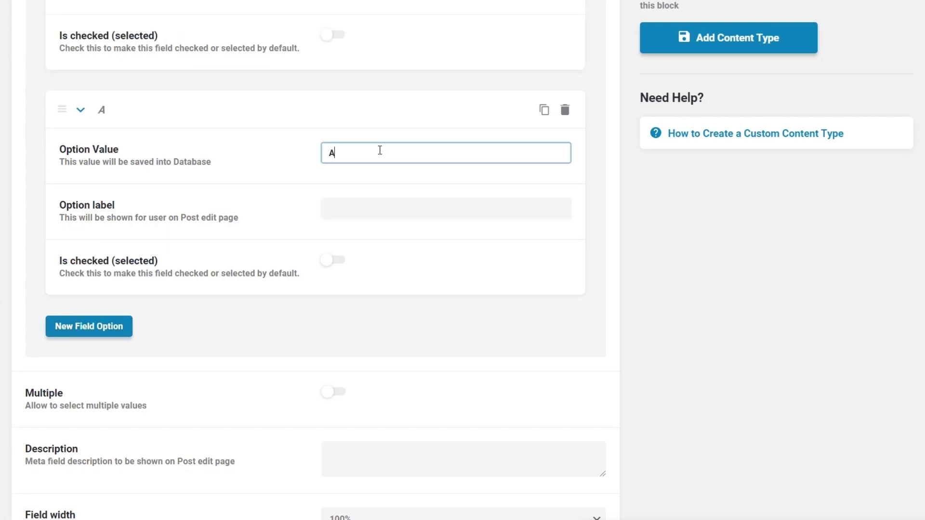
click(368, 206)
text(Apple)
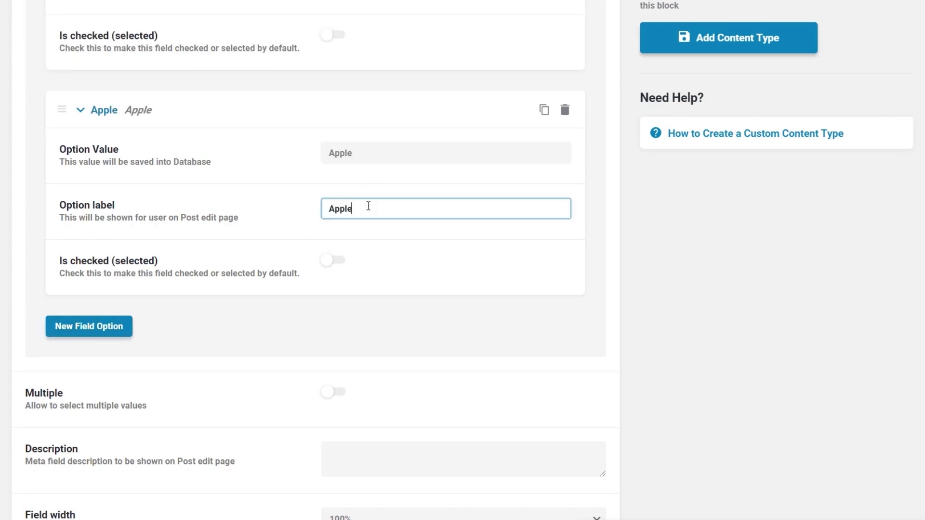
Step: Add a third option to the Company field with both its value and label set to Google
click(103, 325)
click(362, 146)
text(Google)
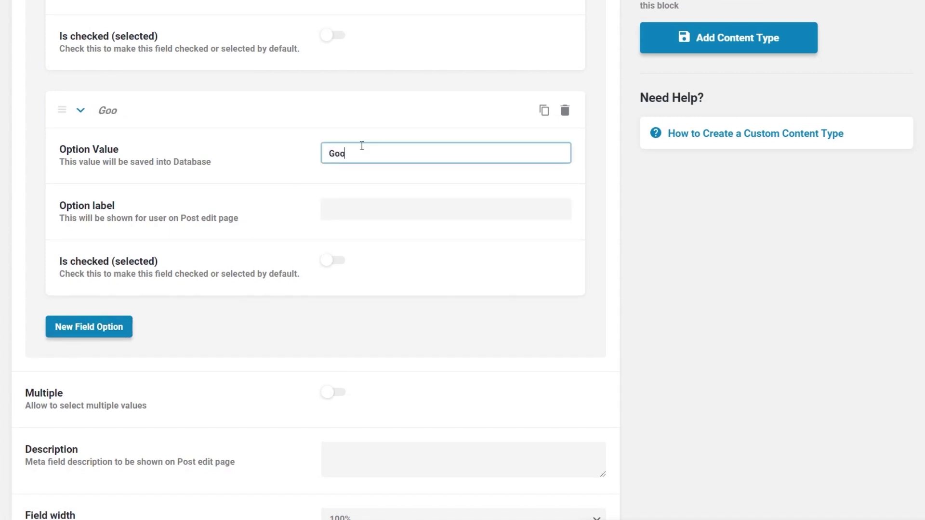
drag(361, 151, 303, 165)
key(ctrl+c)
click(369, 210)
key(ctrl+v)
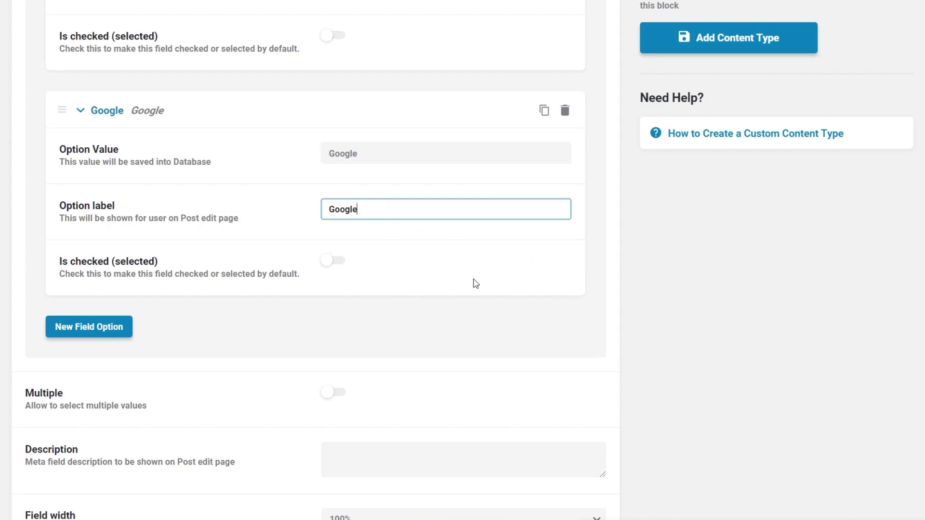
Step: Review the Company field's options and collapse the field's settings
scroll(482, 289, up, 7)
scroll(363, 224, up, 3)
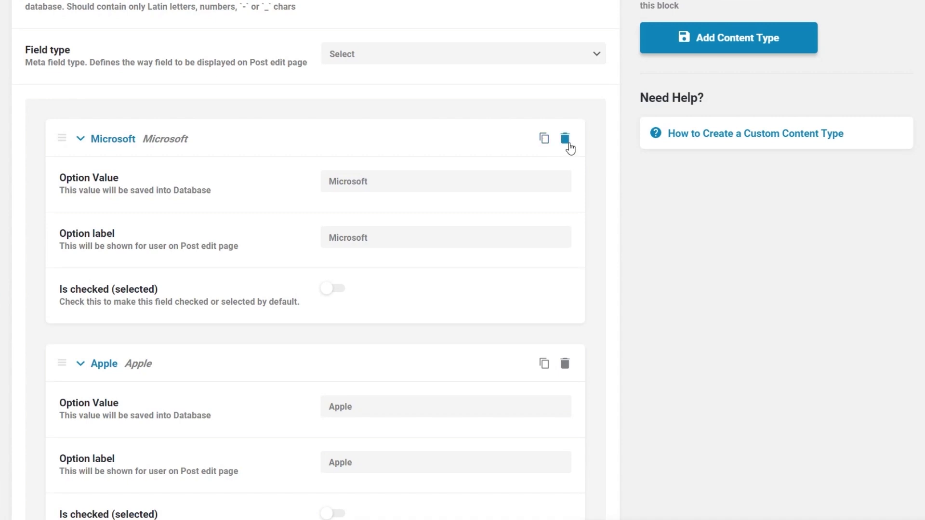
scroll(631, 207, up, 3)
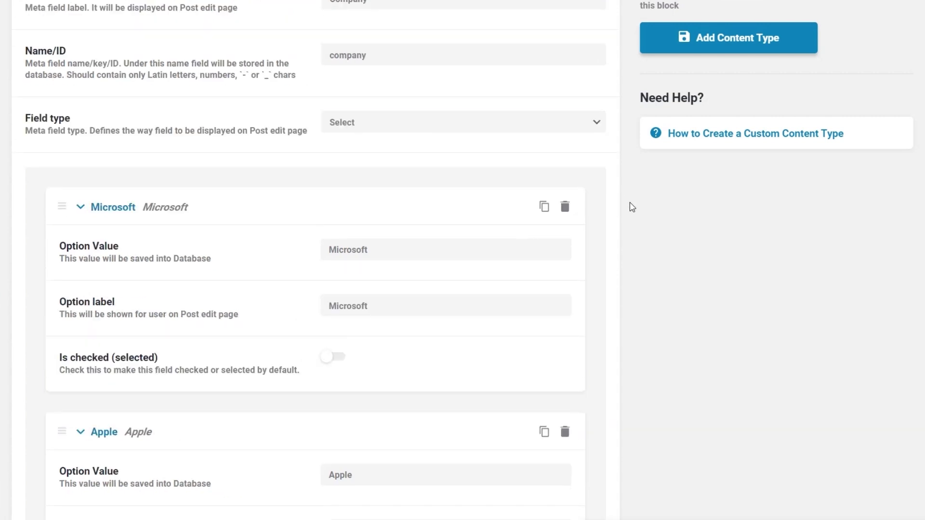
scroll(316, 166, up, 2)
click(80, 93)
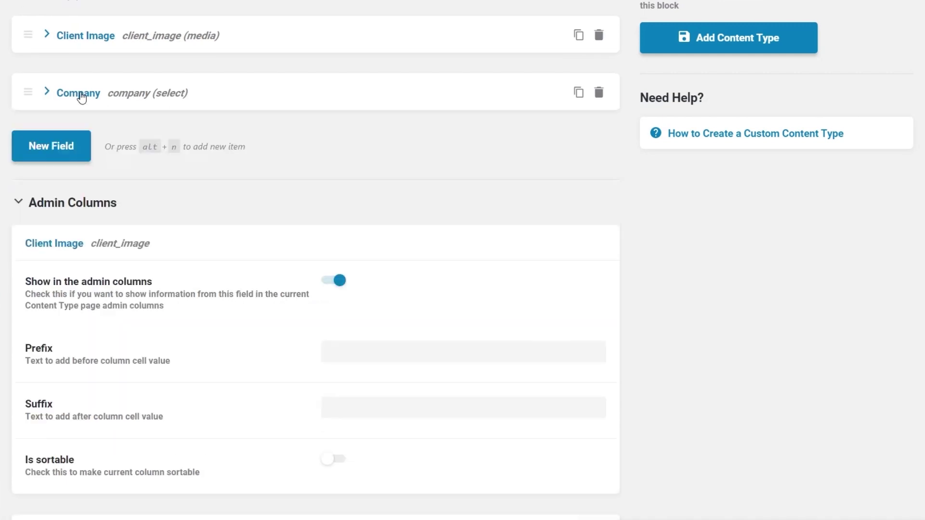
Step: Show the Company field in the admin columns and make its column sortable
scroll(600, 261, down, 3)
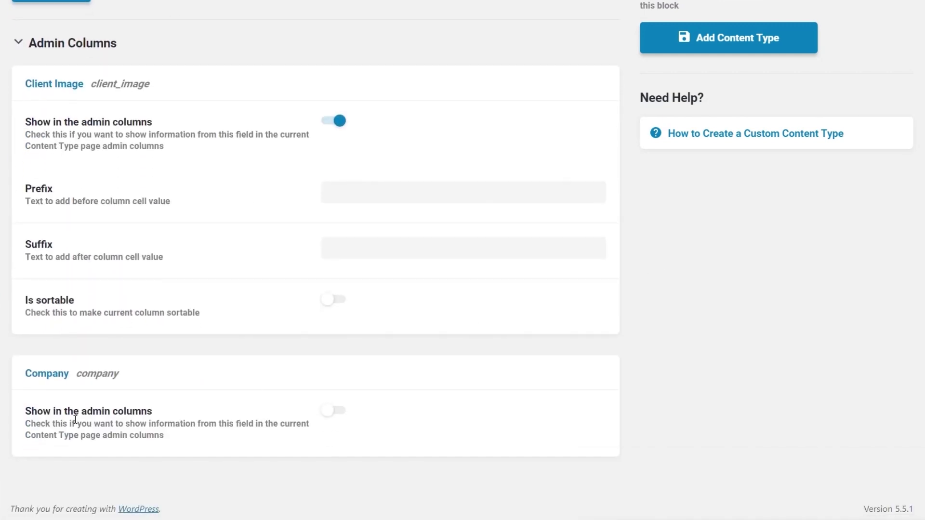
click(337, 412)
scroll(626, 380, down, 3)
scroll(661, 375, down, 1)
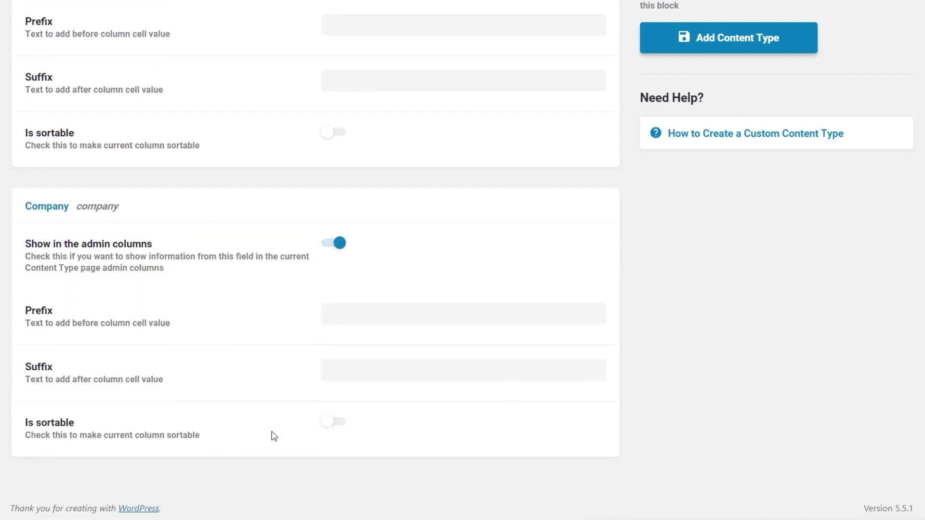
click(341, 424)
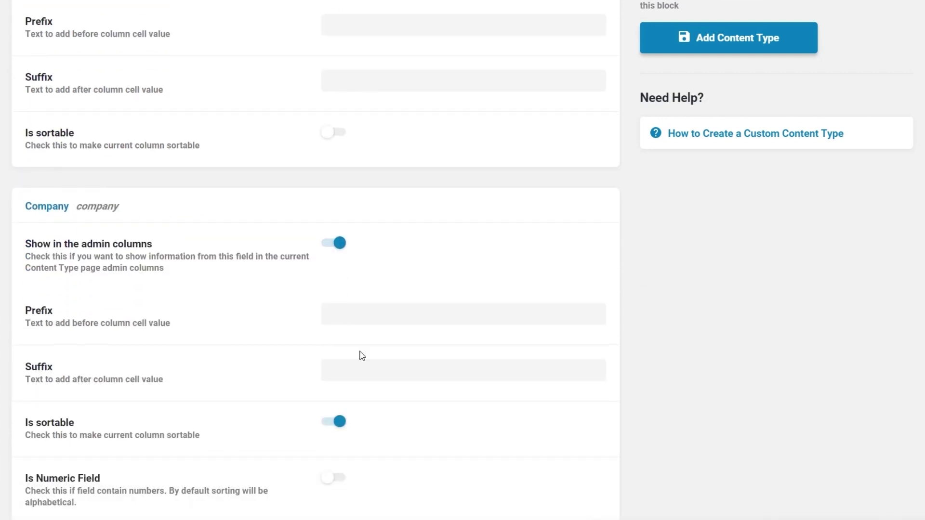
scroll(587, 414, down, 2)
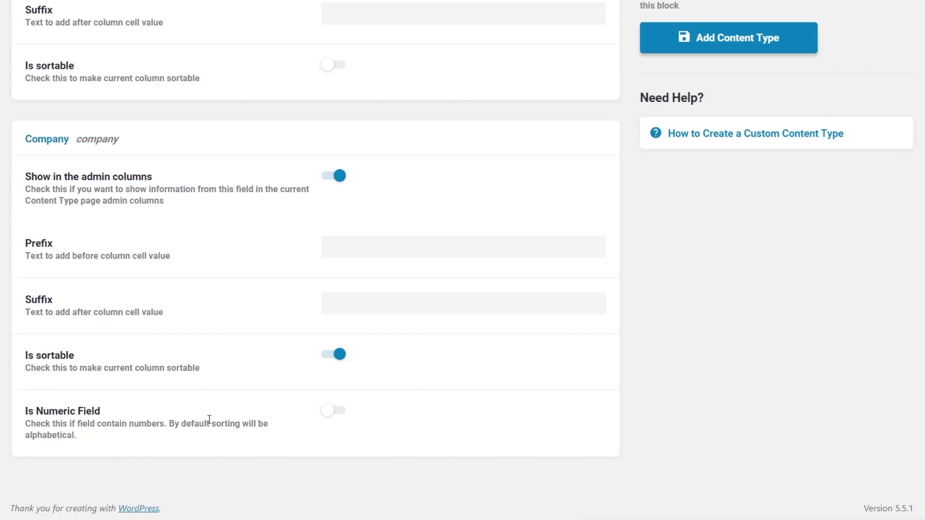
Step: Add a new field labelled Name, keeping the Text type, and make it required
scroll(212, 417, up, 3)
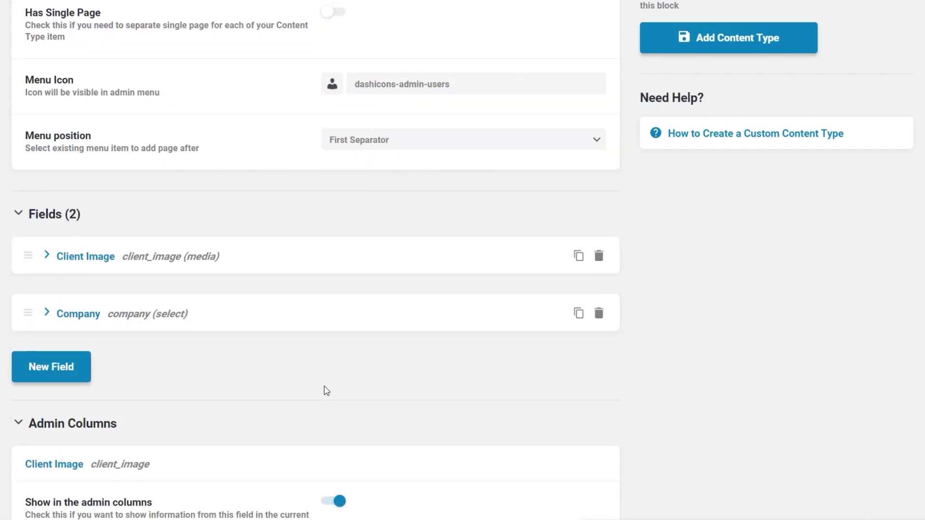
click(80, 377)
scroll(243, 197, up, 3)
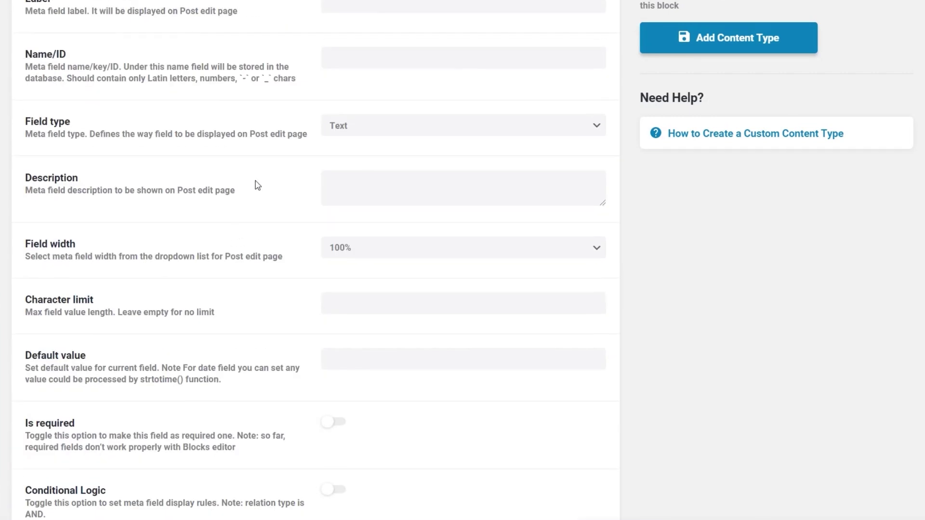
scroll(257, 186, up, 3)
click(367, 139)
text(Name)
key(Tab)
scroll(757, 332, down, 3)
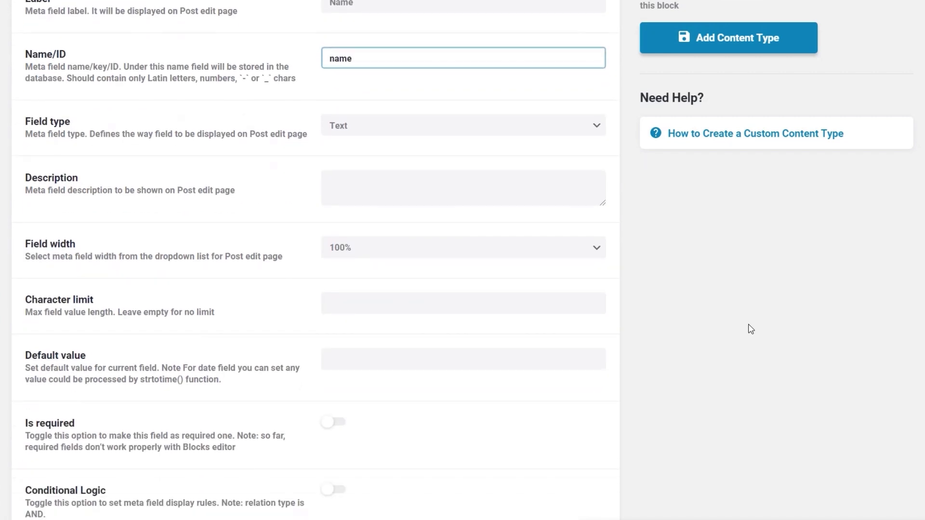
scroll(751, 329, down, 3)
click(337, 288)
Step: Add a new field labelled Bio and set its field type to WYSIWYG
scroll(149, 310, down, 3)
click(89, 306)
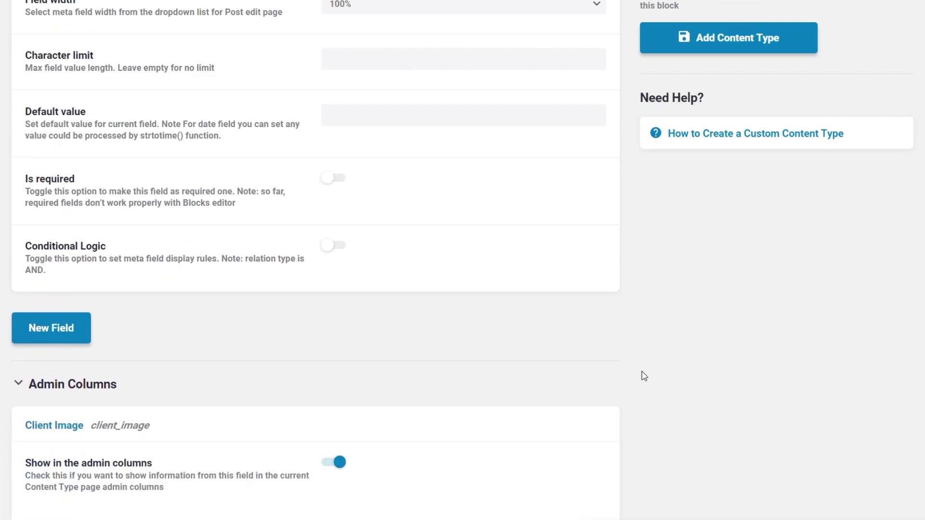
click(346, 139)
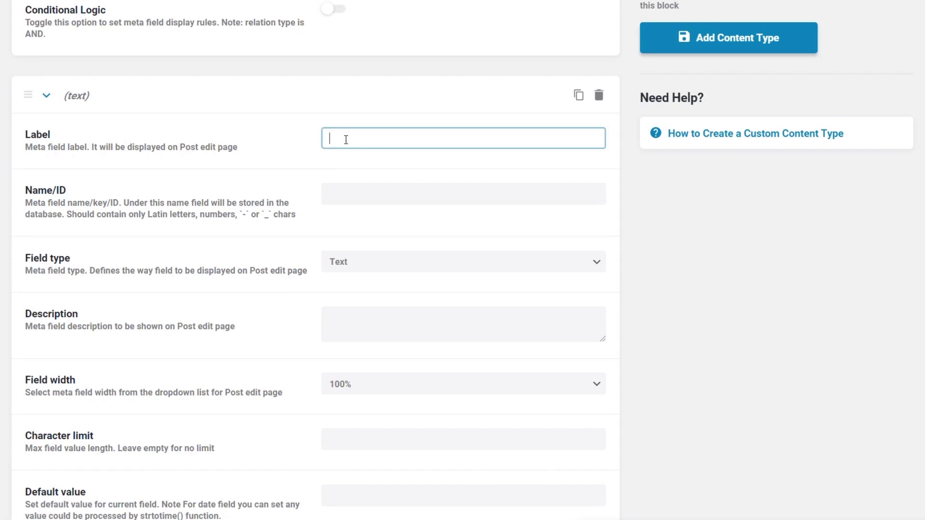
text(Bio)
click(388, 263)
click(380, 339)
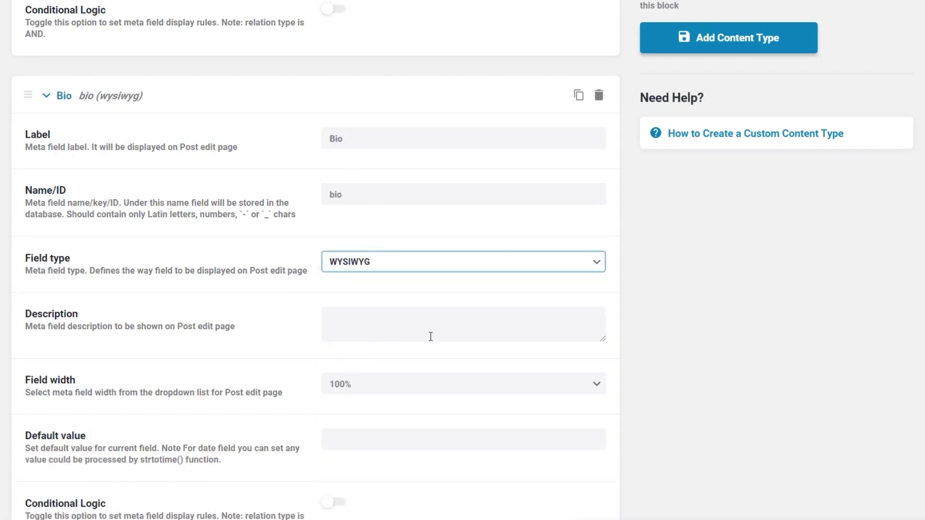
Step: Enable showing the Name field in the content type's admin columns
scroll(670, 319, down, 3)
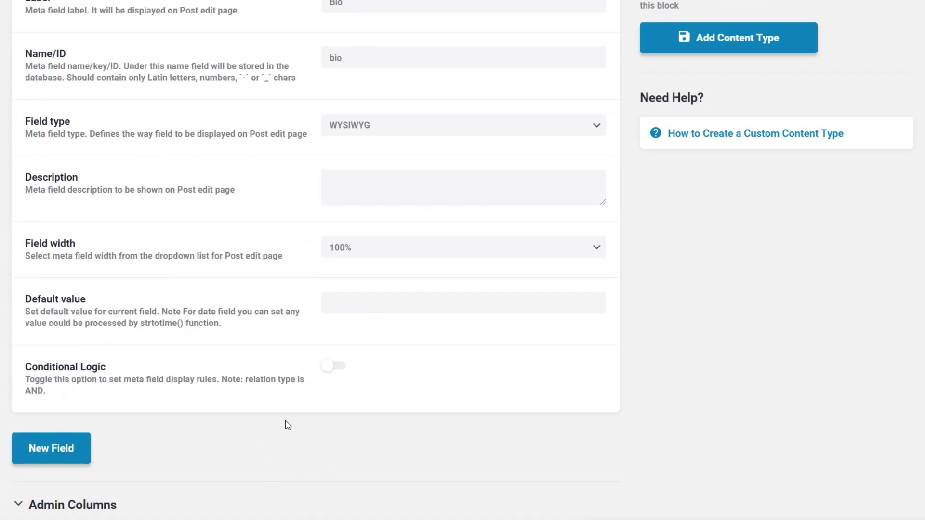
scroll(700, 390, down, 15)
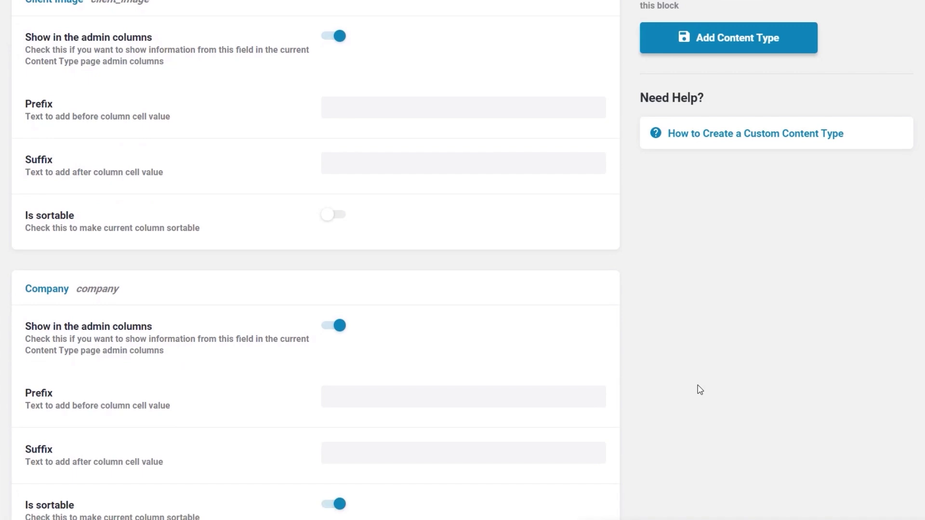
scroll(700, 389, down, 4)
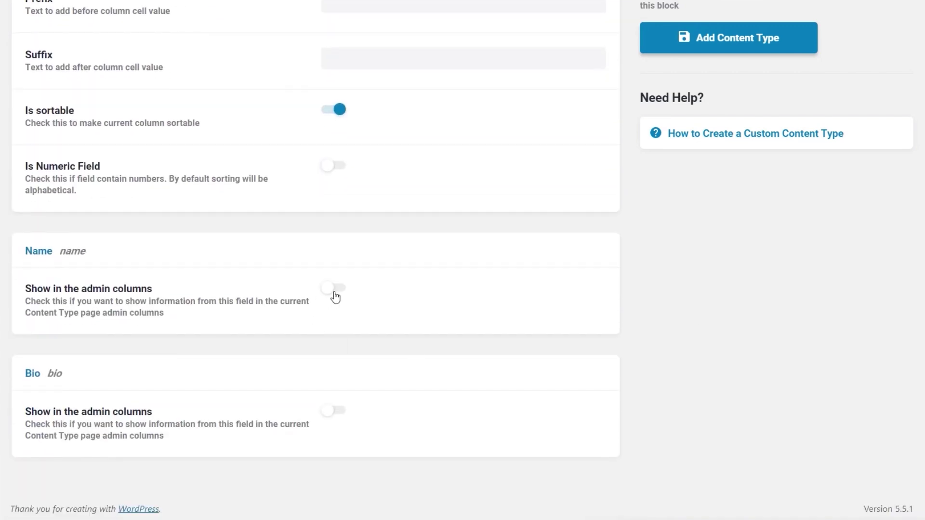
click(335, 289)
scroll(689, 325, down, 3)
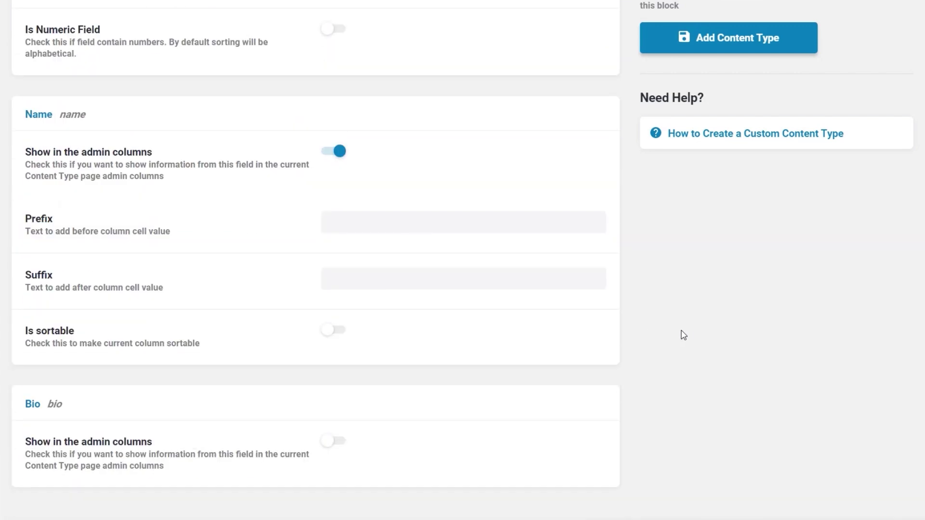
Step: Reorder the fields so that Name sits above Company, directly after Client Image
scroll(688, 334, up, 7)
scroll(627, 337, up, 1)
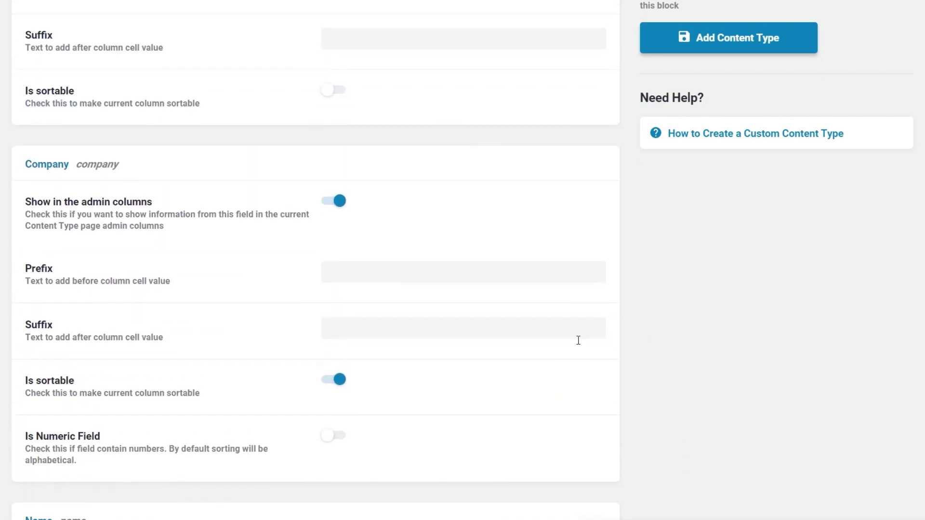
scroll(699, 308, up, 4)
scroll(715, 319, up, 10)
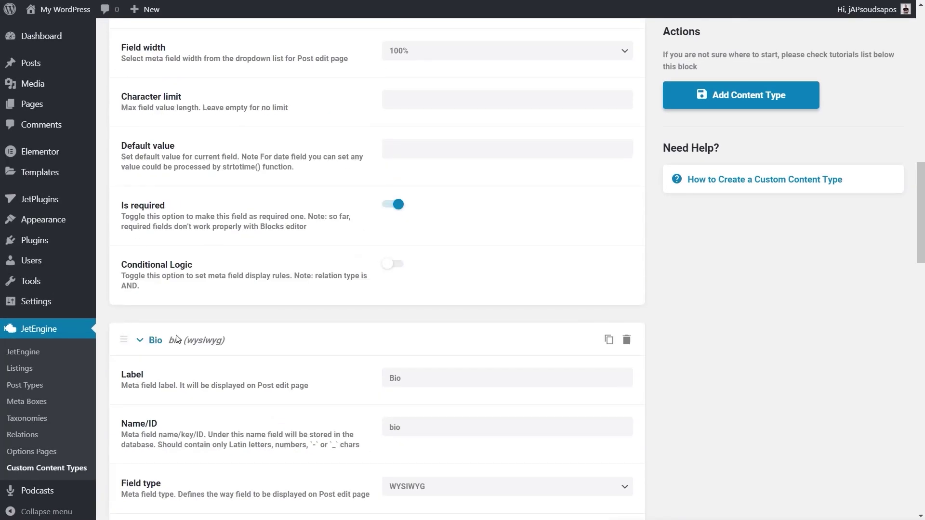
scroll(308, 347, up, 8)
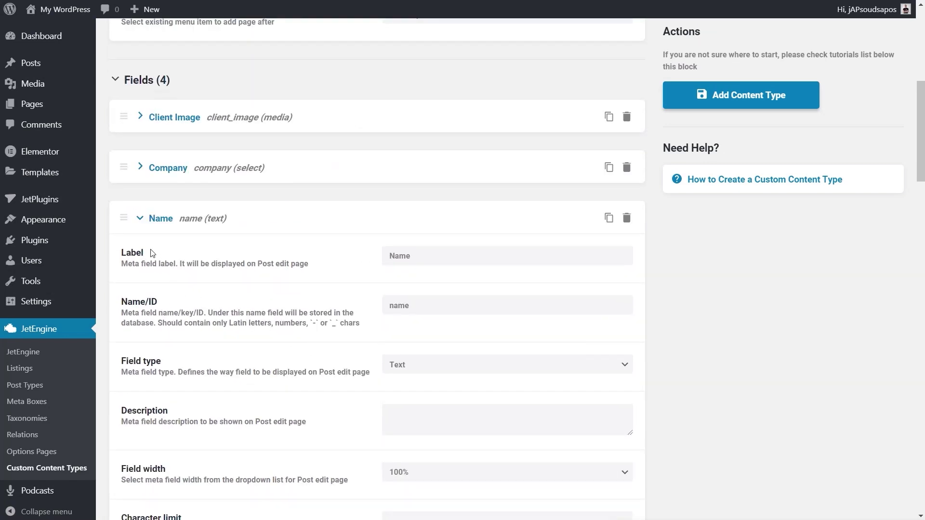
drag(124, 218, 130, 153)
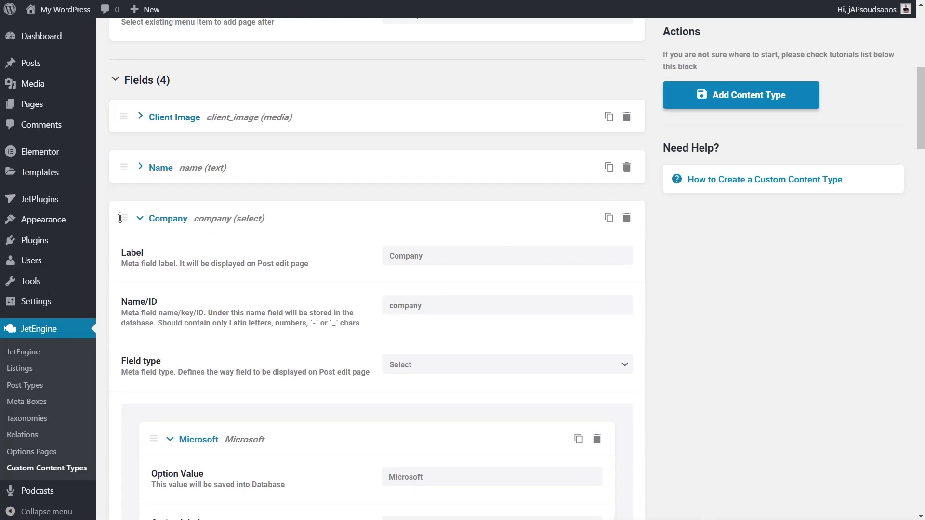
Step: Collapse the expanded Company and Bio field settings, and add the Client content type
click(140, 218)
click(141, 269)
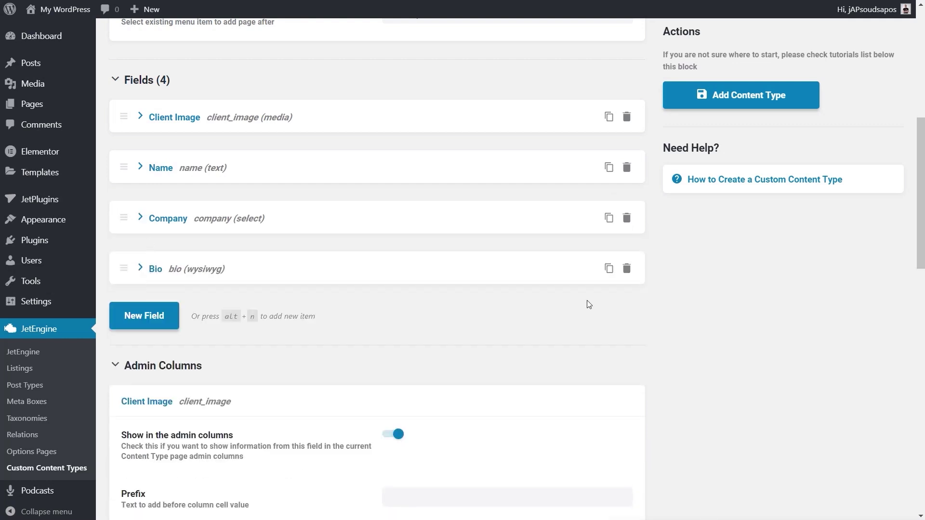
scroll(712, 305, down, 5)
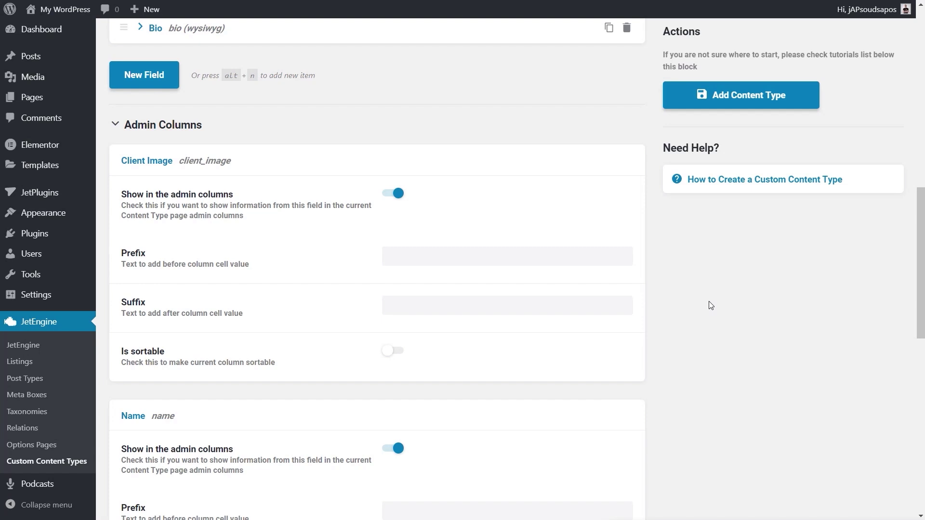
scroll(709, 301, down, 5)
scroll(709, 302, up, 12)
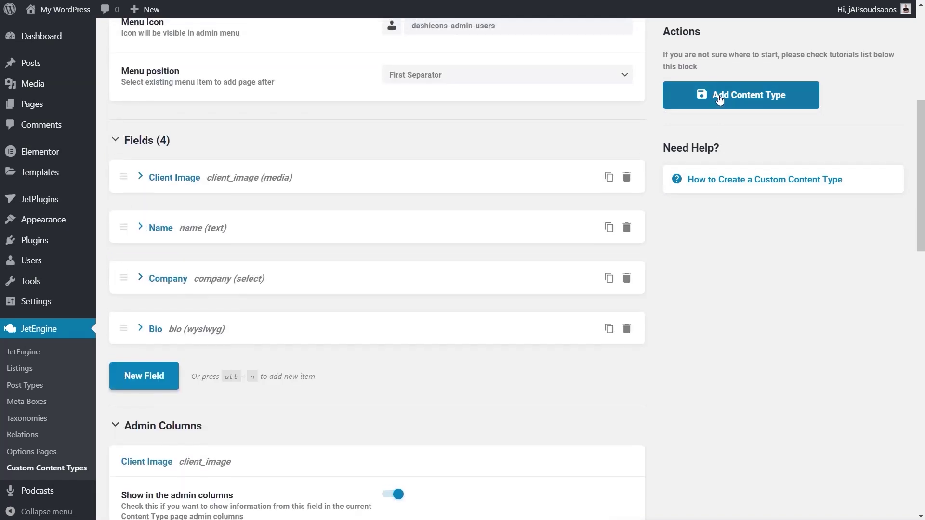
click(719, 99)
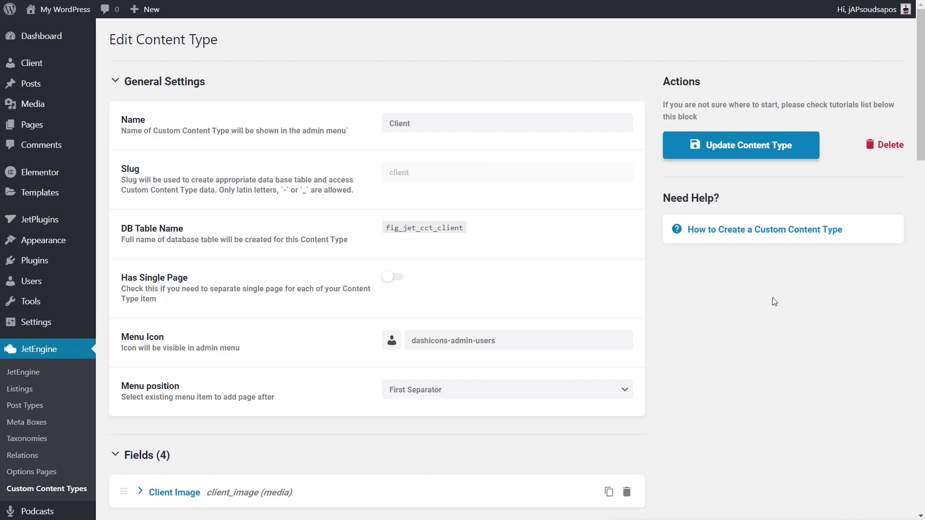
Step: Create a new Client item and set 2.jpg from the media library as its client image
click(40, 68)
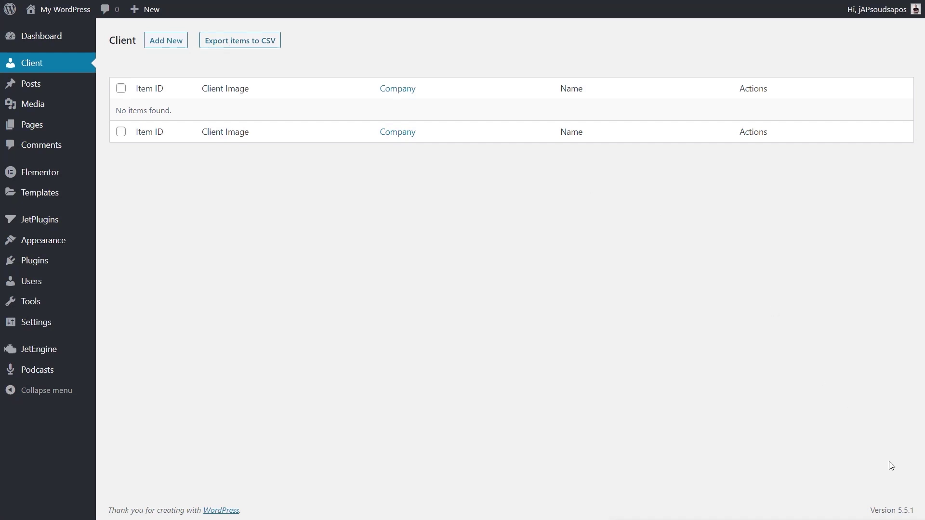
click(168, 45)
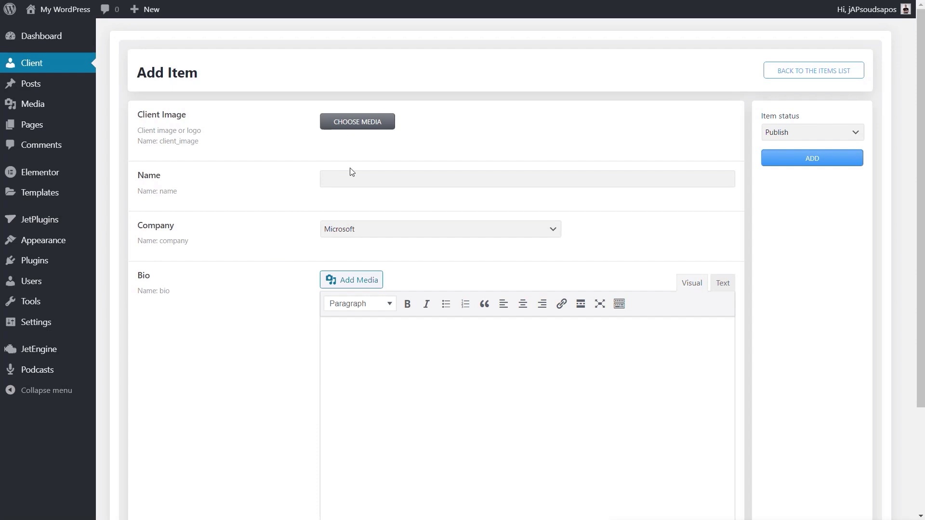
click(366, 126)
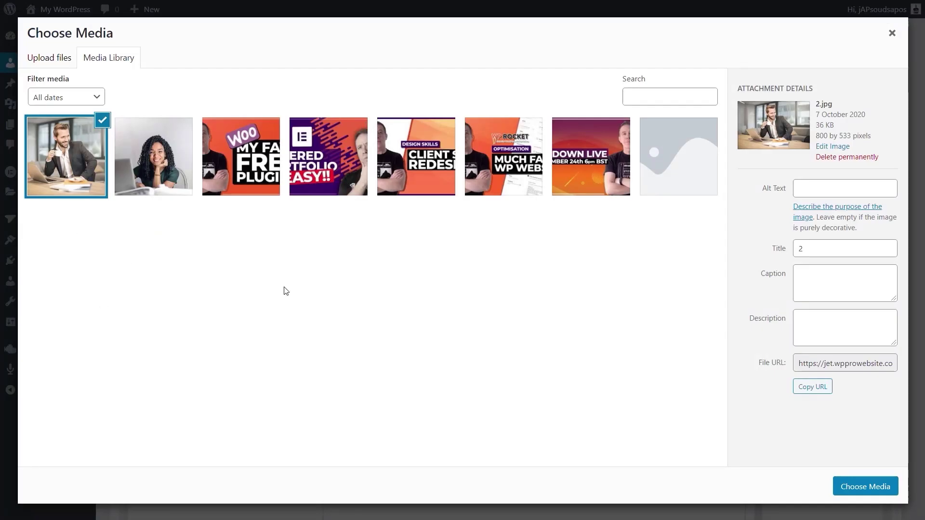
click(866, 486)
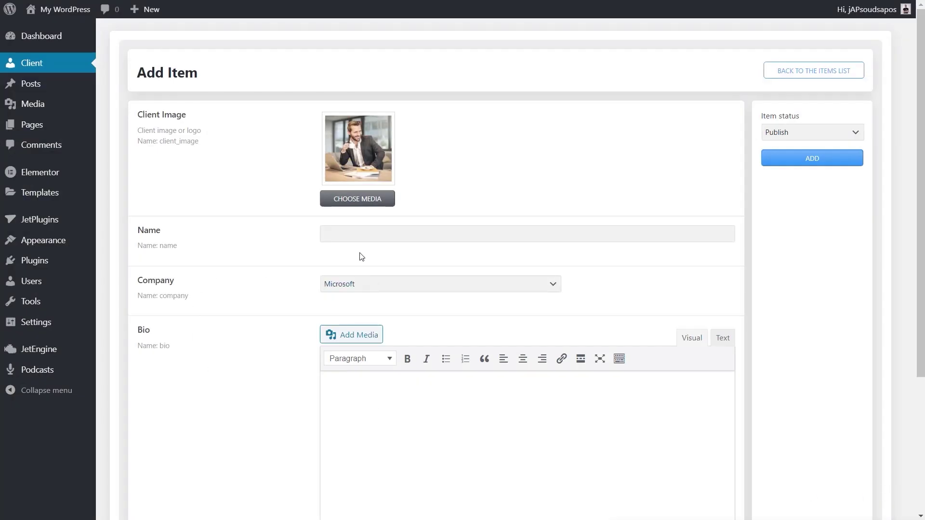
Step: Enter the client's full name and set the company to Apple
click(362, 240)
text(Jo)
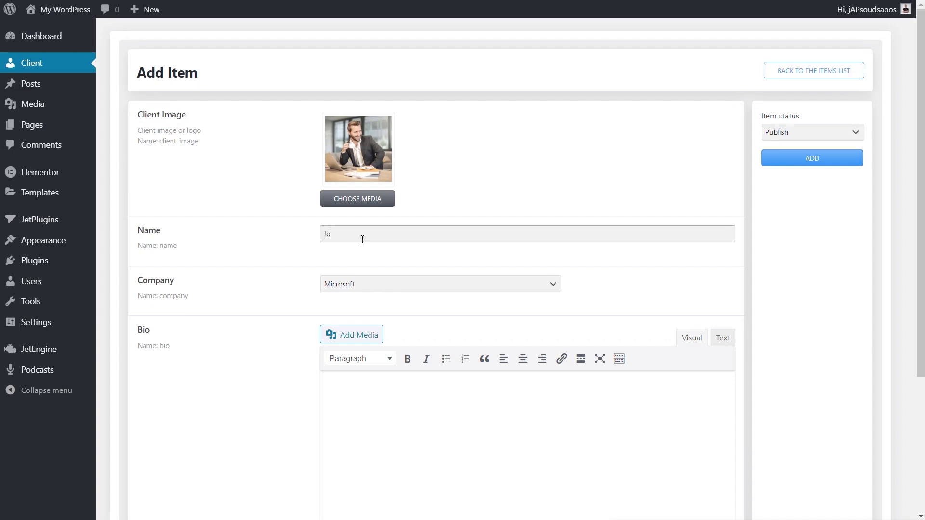
text(hn Doe)
click(363, 288)
click(355, 308)
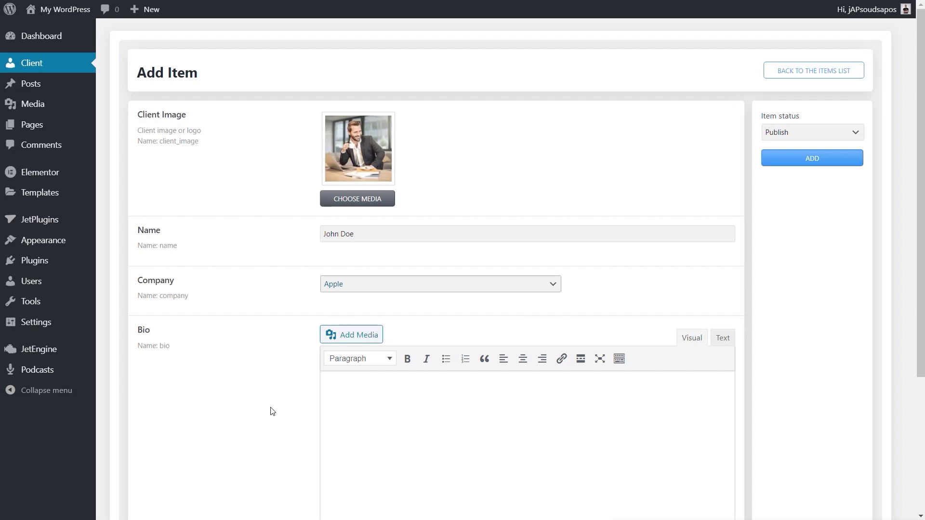
Step: Fill the bio with the Lorem ipsum placeholder paragraph and add the item with Publish status
scroll(316, 430, down, 4)
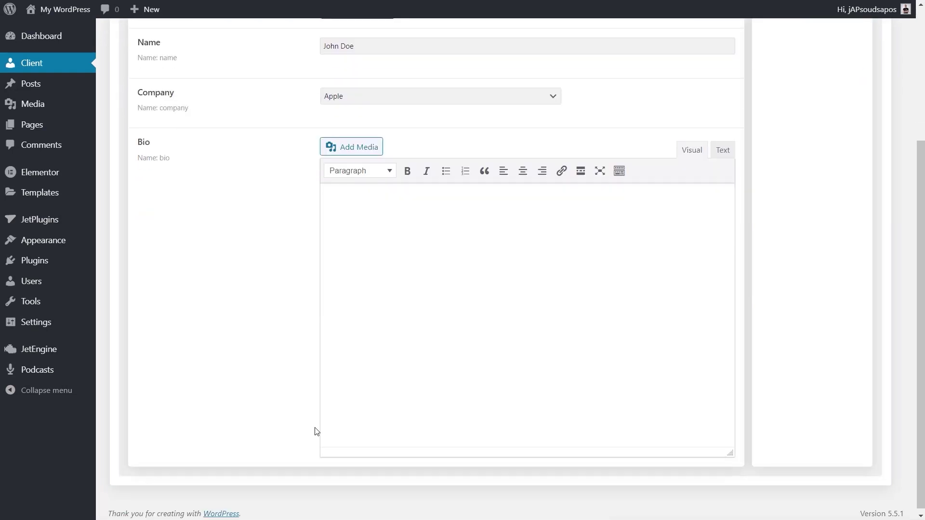
click(503, 311)
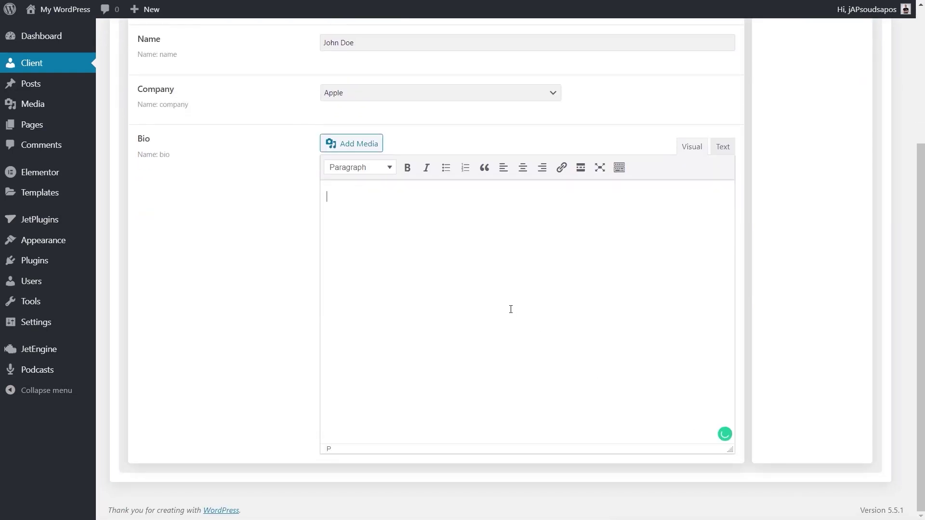
text(Lorem ipsum dolor sit amet, consectetur adipiscing elit, sed do eiusmod tempor incididunt ut labore et dolore magna aliqua. Ut enim ad minim veniam, quis nostrud exercitation ullamco laboris nisi ut aliquip ex ea commodo consequat.)
scroll(231, 313, up, 4)
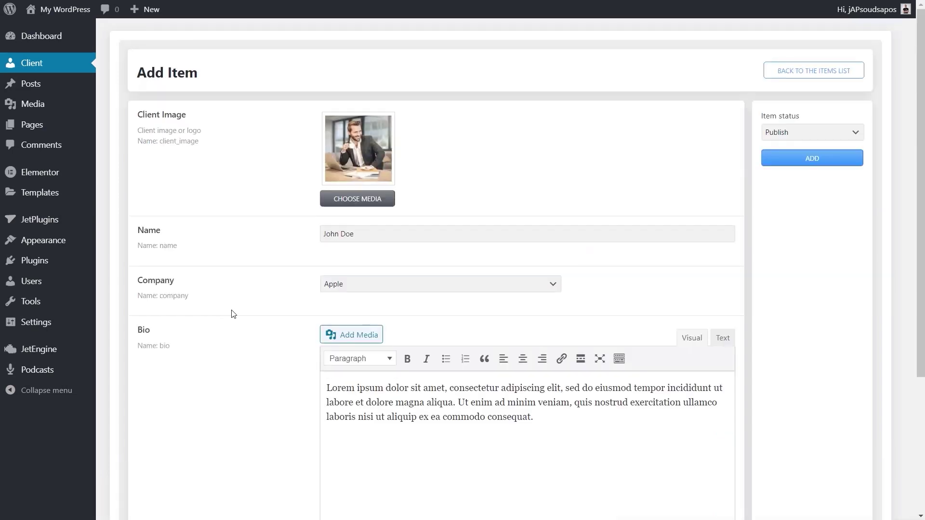
click(822, 164)
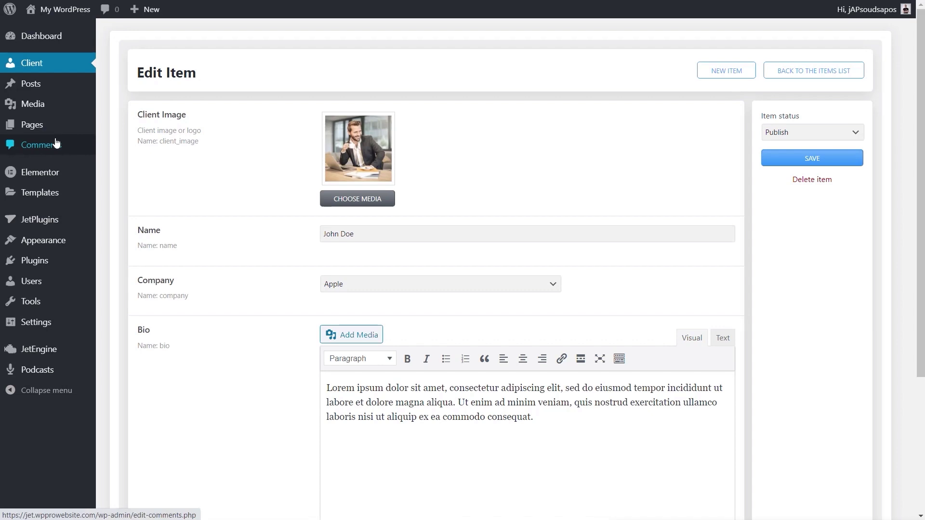
Step: Start another new Client item and set 1.jpg from the media library as its client image
click(719, 77)
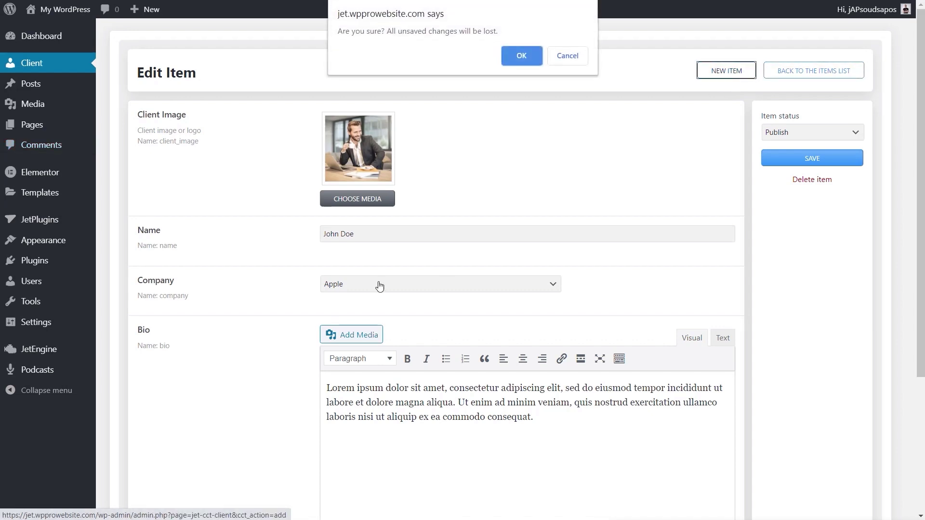
click(524, 55)
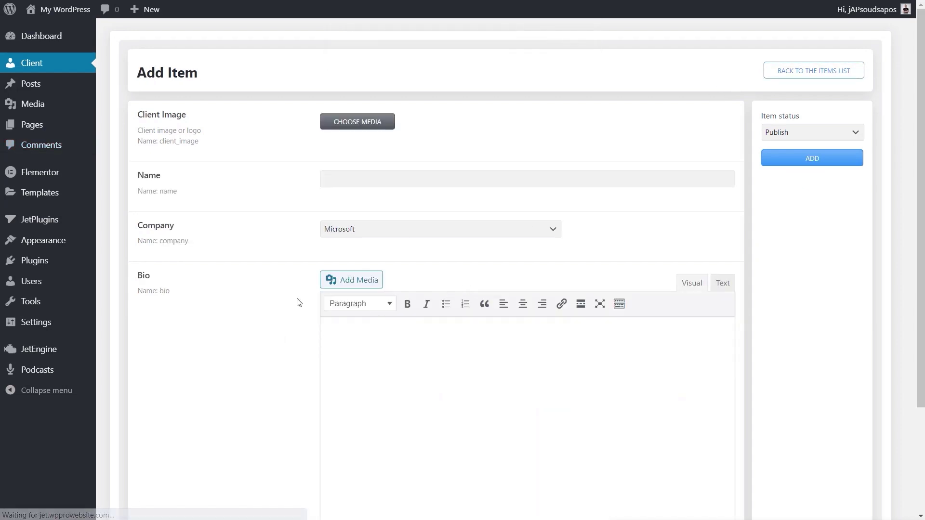
click(366, 126)
click(143, 172)
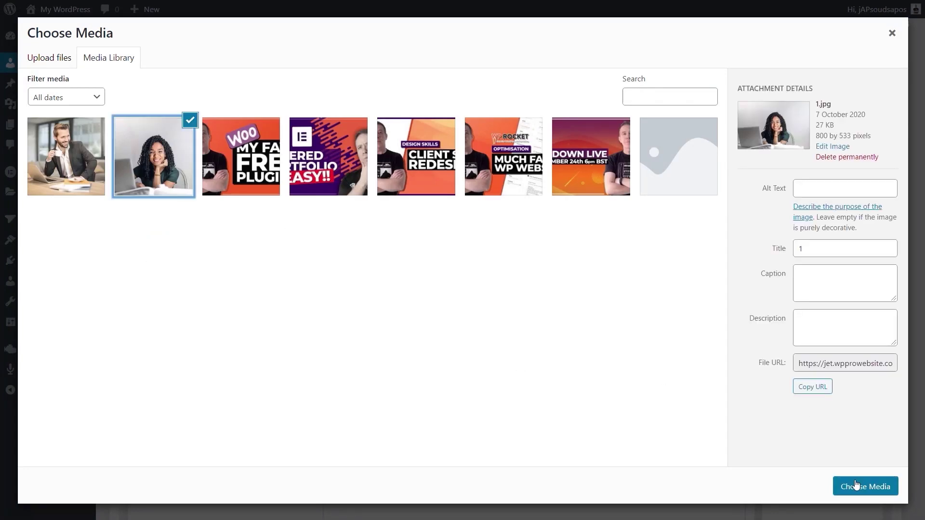
click(860, 486)
Step: Enter the second client's full name and choose Apple as the company
click(390, 233)
text(Jane Doe)
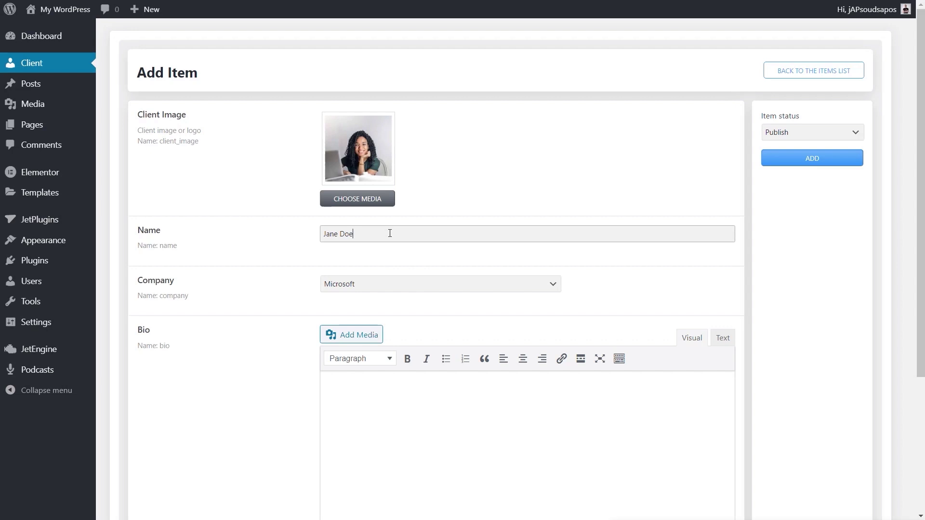
click(364, 287)
click(355, 305)
Step: Fill the second client's bio with the Lorem ipsum placeholder paragraph and add the item
click(355, 401)
text(Lorem ipsum dolor sit amet, consectetur adipiscing elit, sed do eiusmod tempor incididunt ut labore et dolore magna aliqua. Ut enim ad minim veniam, quis nostrud exercitation ullamco laboris nisi ut aliquip ex ea commodo consequat.)
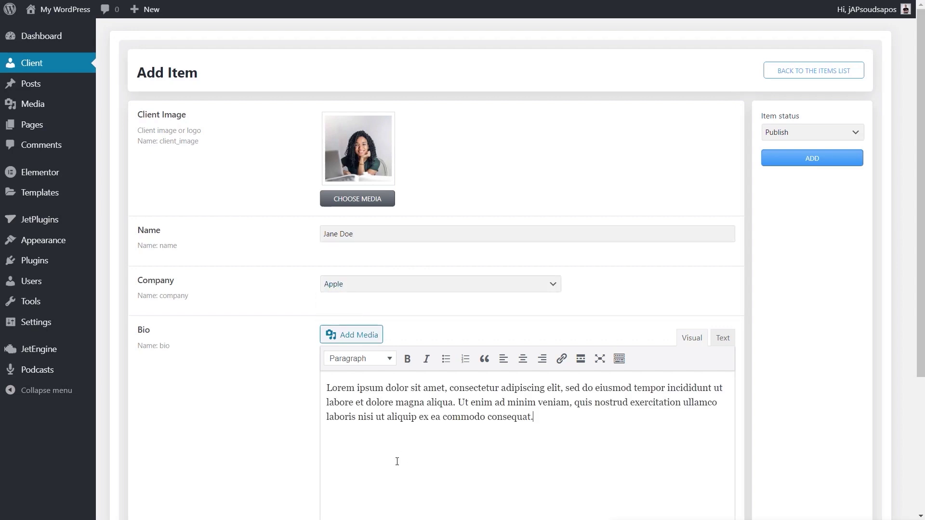
click(826, 163)
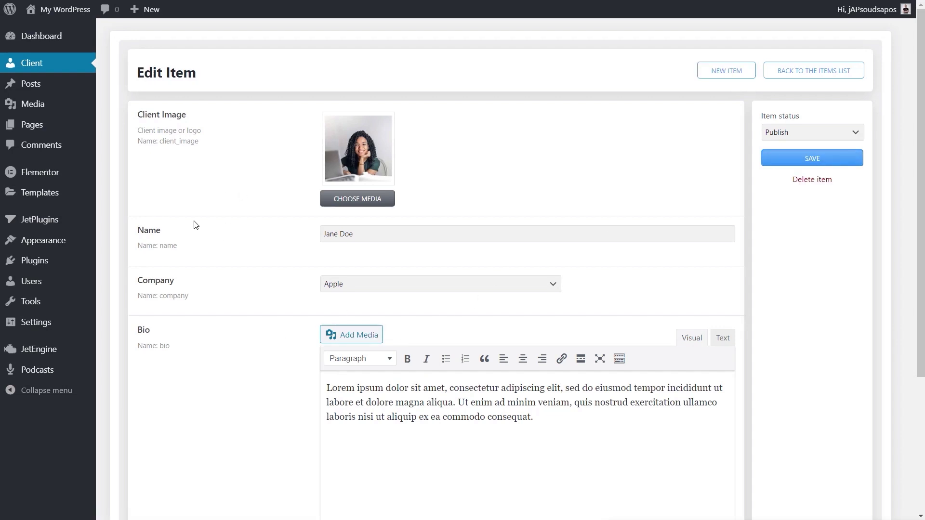
Step: Edit item #2 in the Client list, changing its company to Microsoft, and save it
click(26, 66)
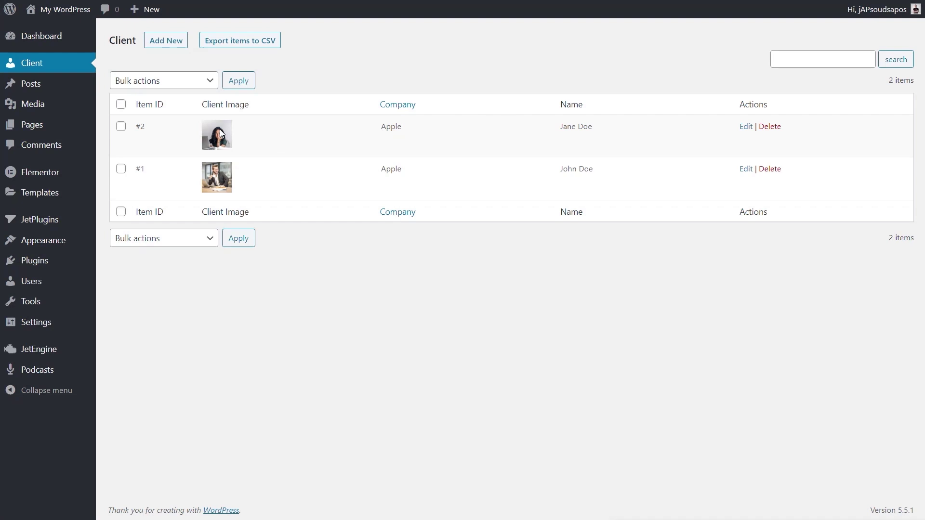
click(746, 127)
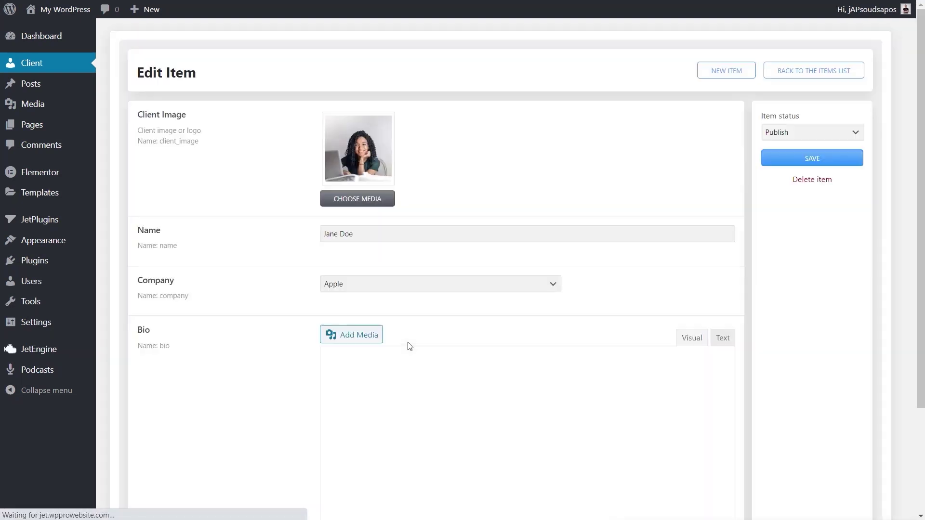
click(368, 284)
click(357, 295)
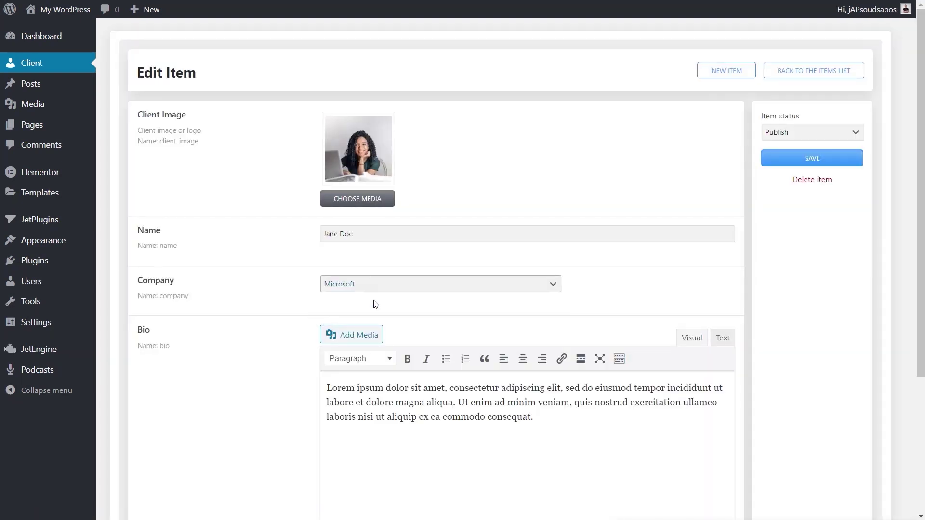
click(812, 161)
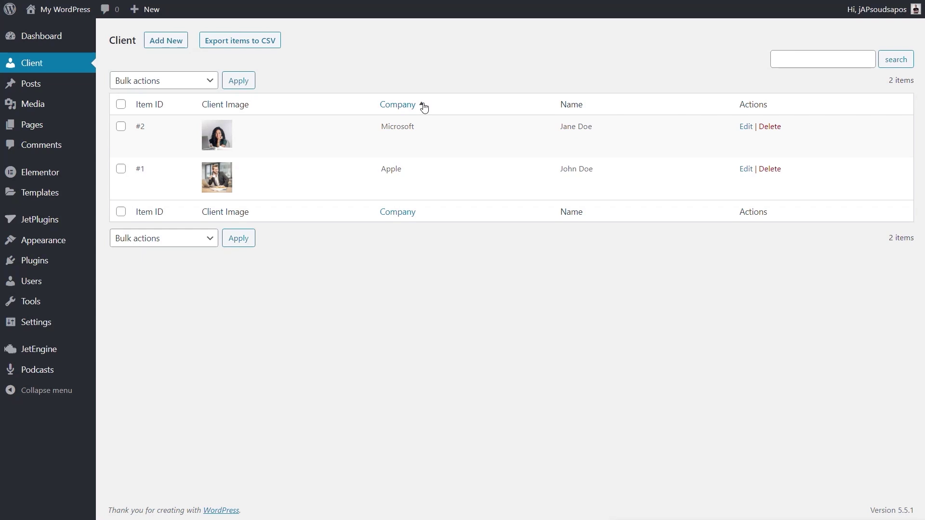
Step: Sort the Client items list by Company in descending order
click(424, 105)
click(425, 106)
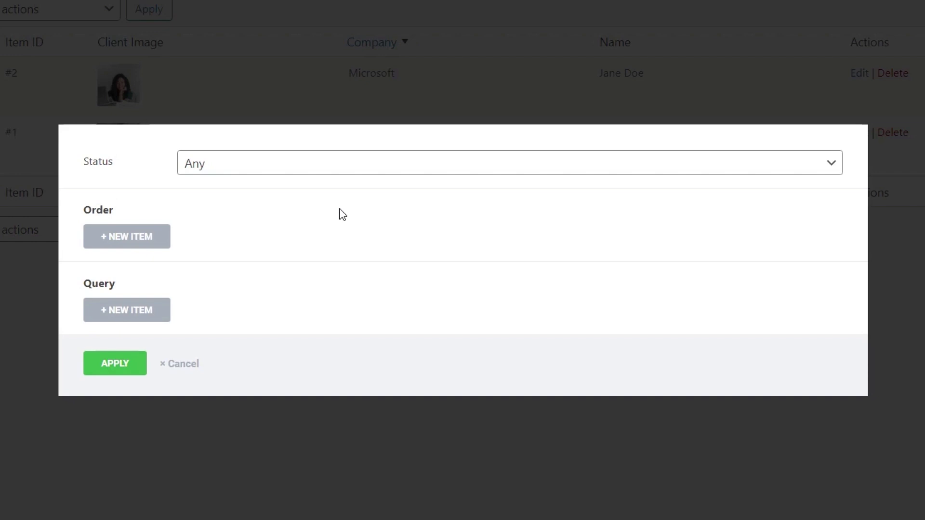
Step: In the CSV export settings, keep the status Any and add a single order rule by Company, ascending, with type Auto
click(236, 163)
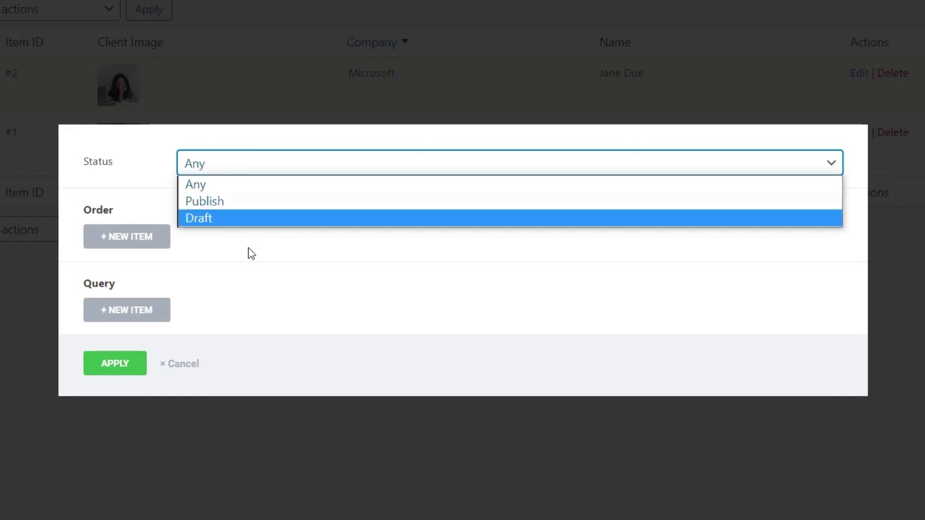
click(126, 189)
click(134, 238)
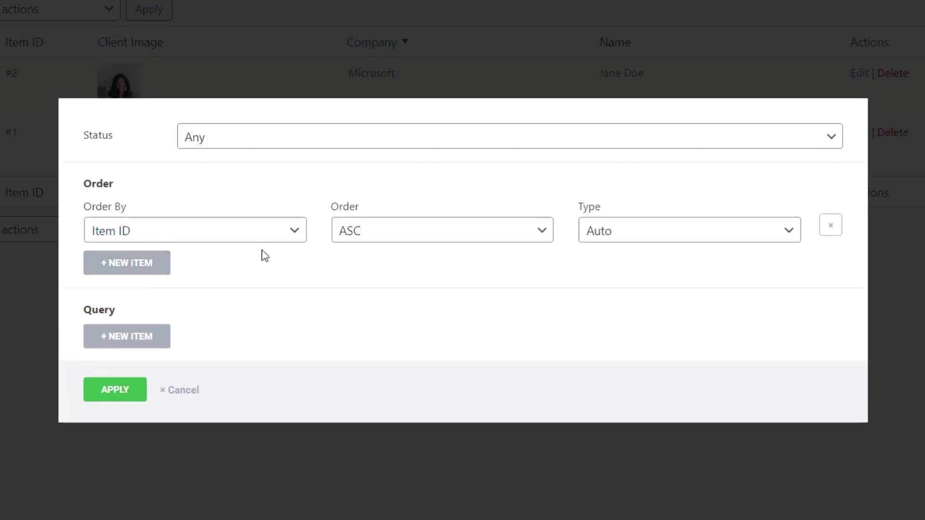
click(291, 239)
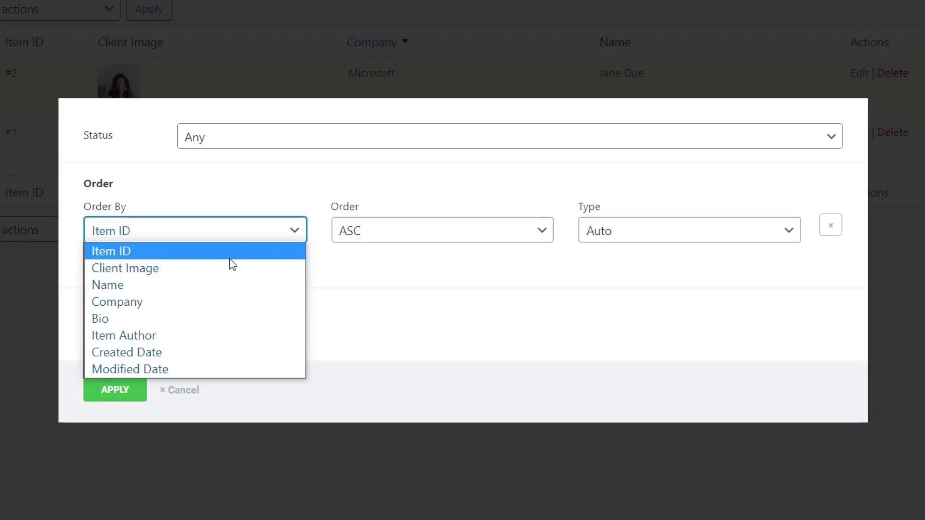
click(164, 302)
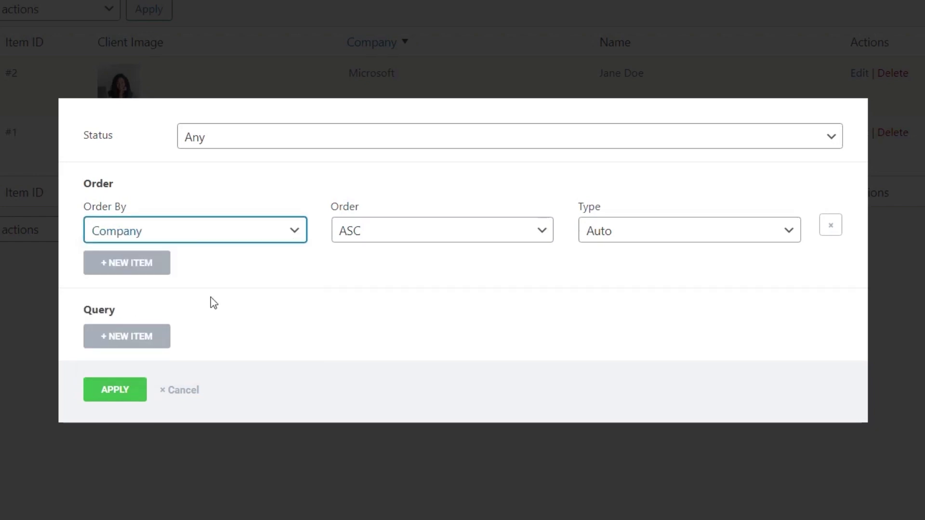
click(656, 235)
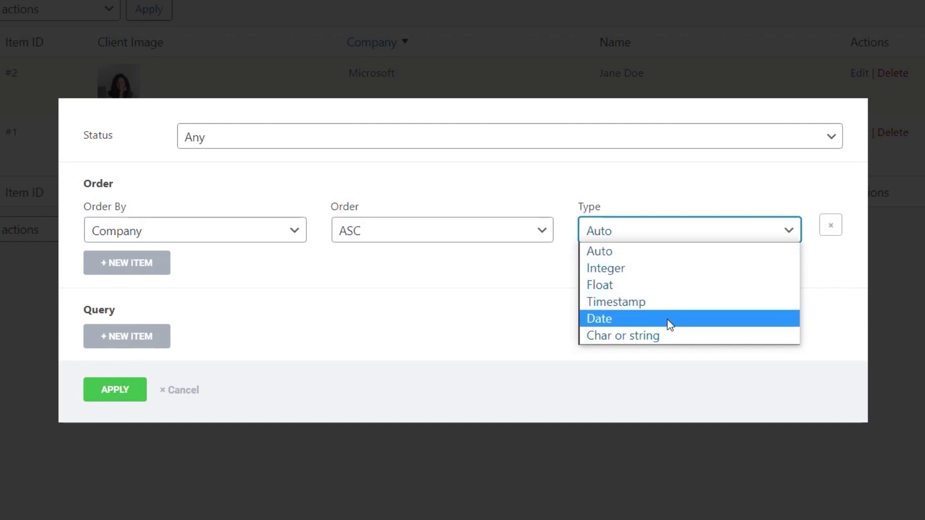
click(653, 249)
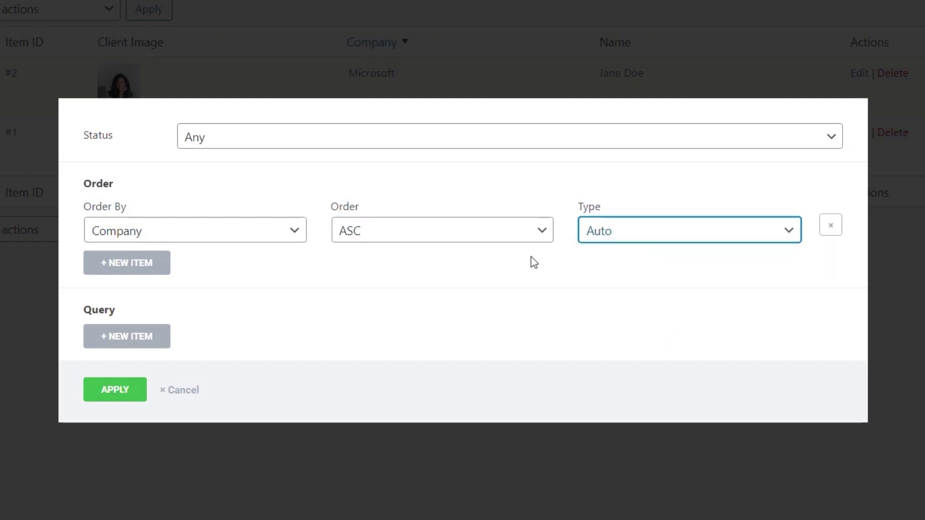
click(151, 270)
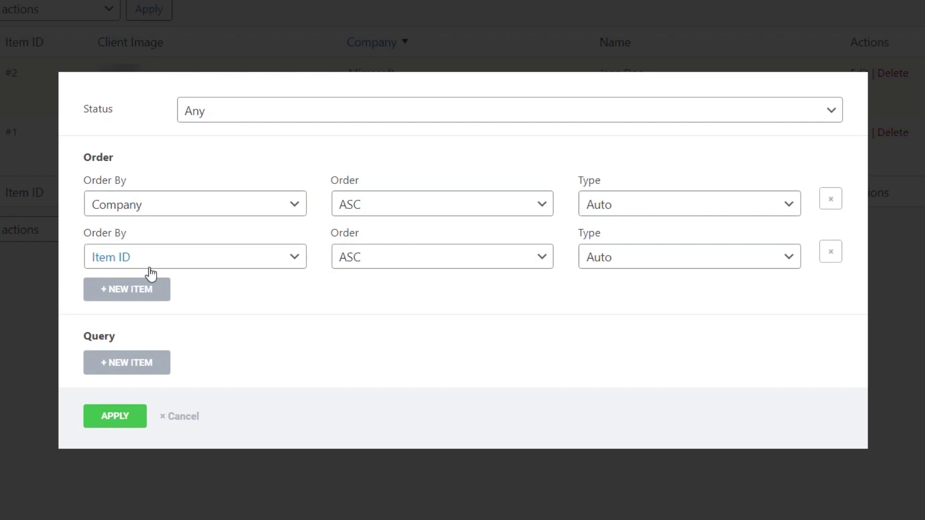
click(831, 251)
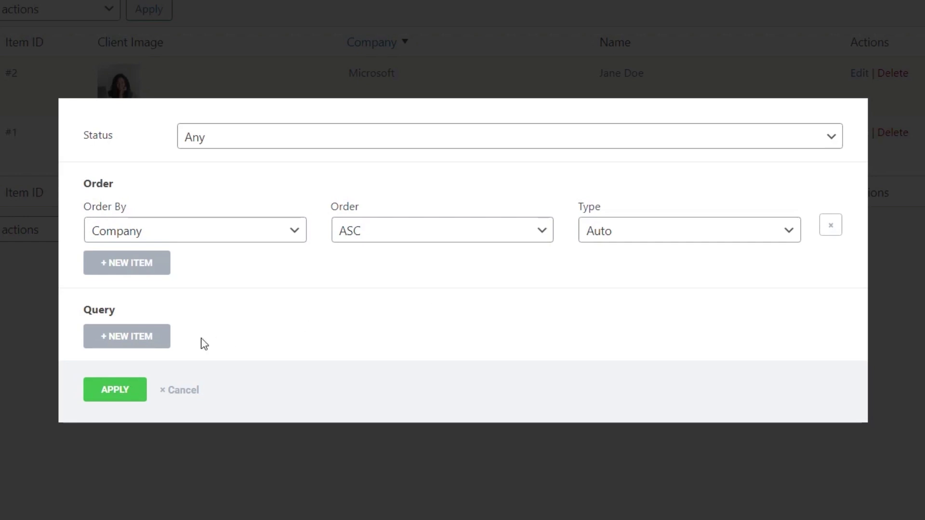
Step: Add an export query rule for Company Equal Apple with type Auto, and cancel the CSV export settings
click(127, 336)
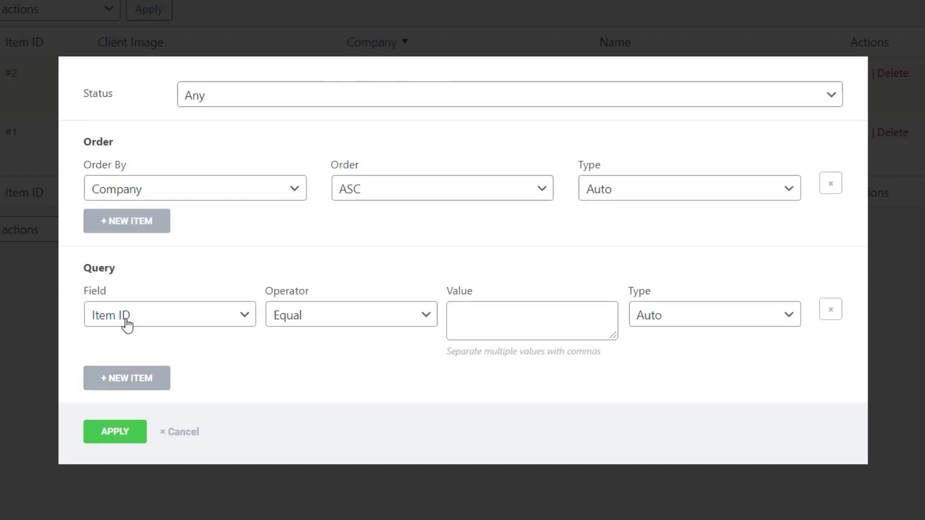
click(151, 319)
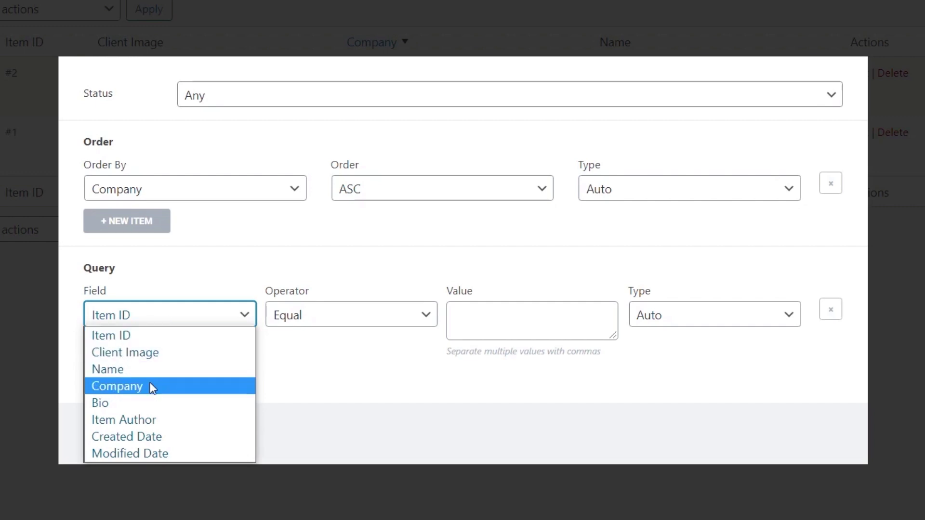
click(121, 385)
click(480, 313)
text(Apple)
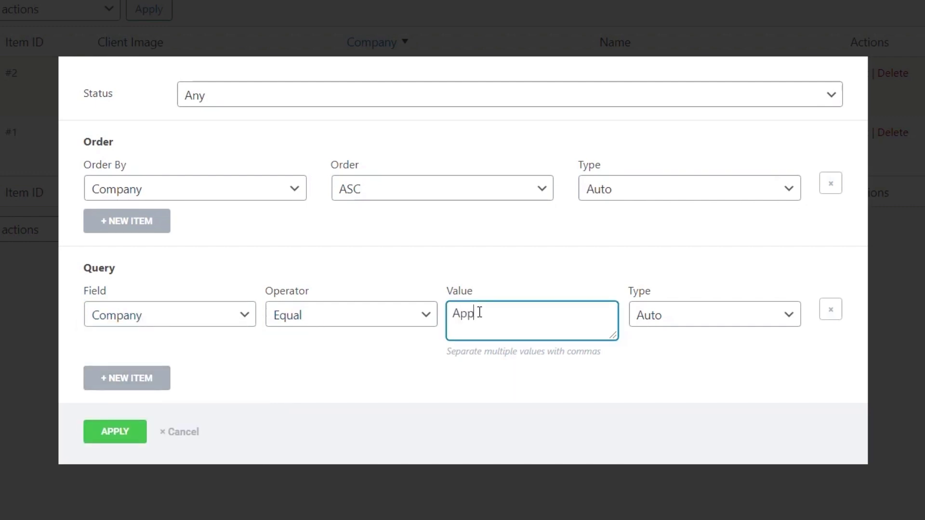
click(737, 323)
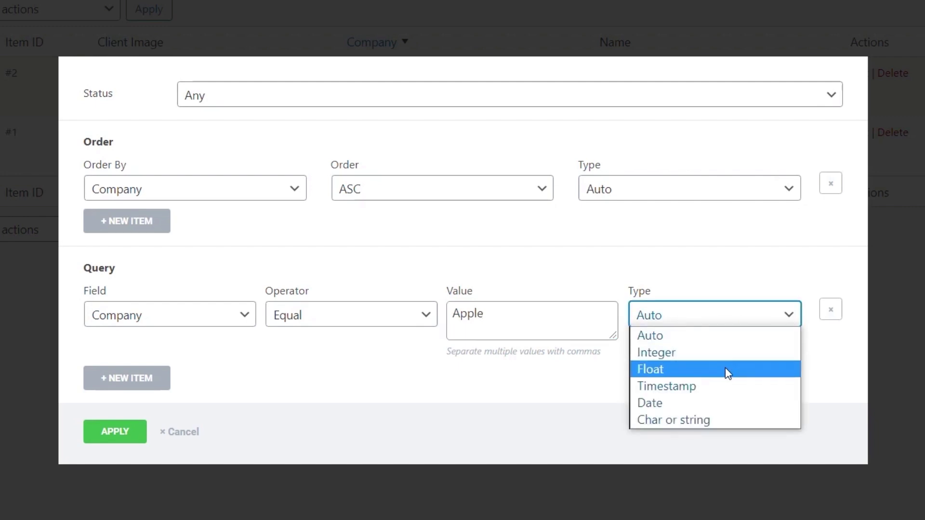
click(364, 383)
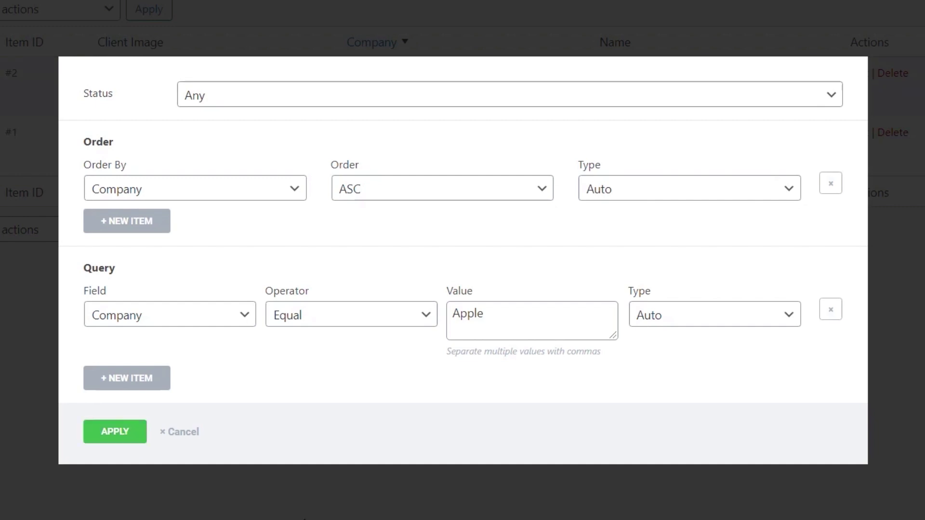
click(180, 432)
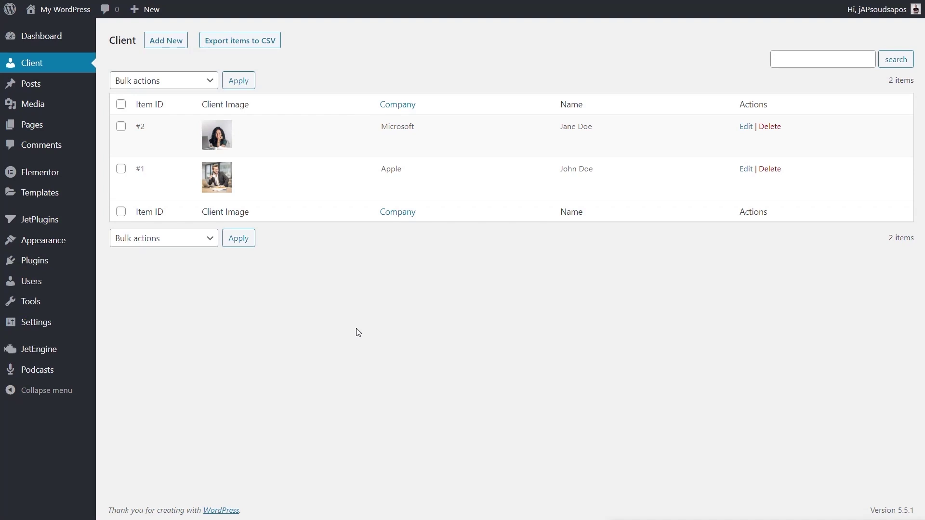
Step: Create a JetEngine listing item named Client Loop from the Client custom content type, using the Elementor listing view
mouse_move(25, 352)
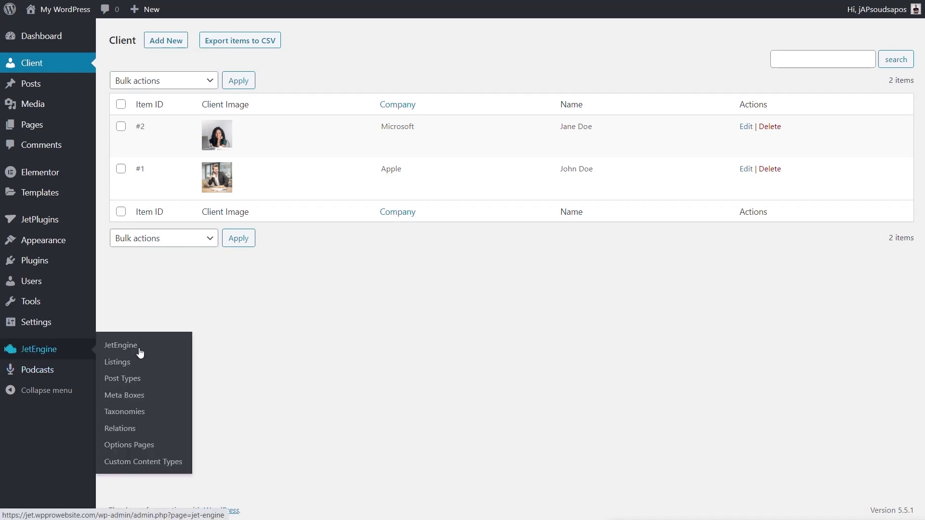
click(132, 365)
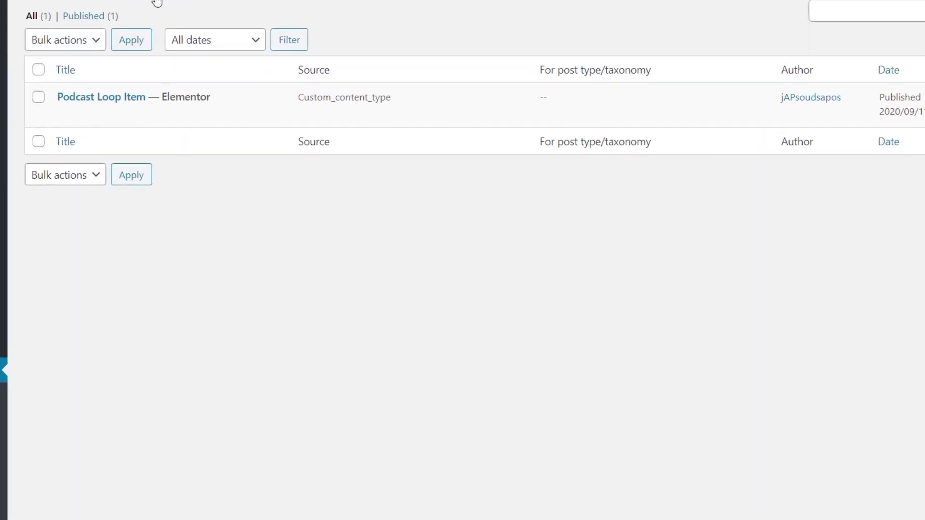
click(157, 3)
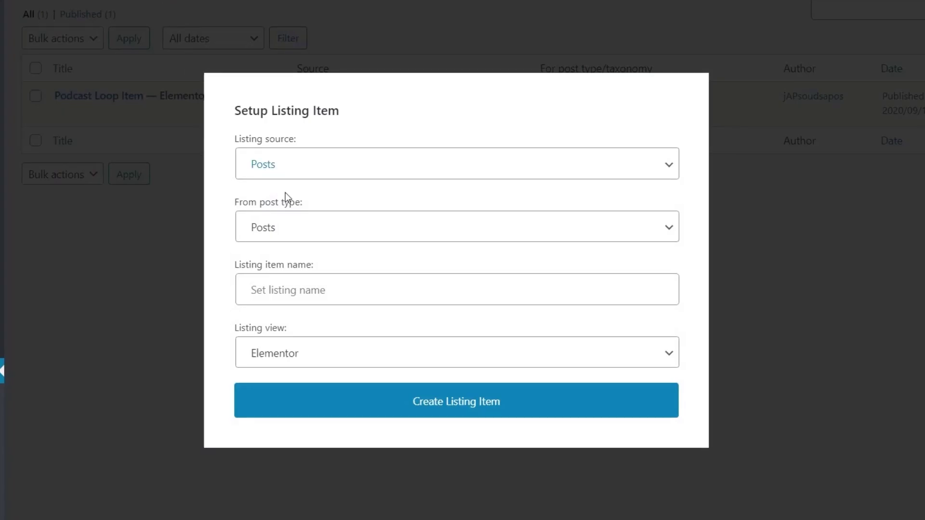
click(320, 174)
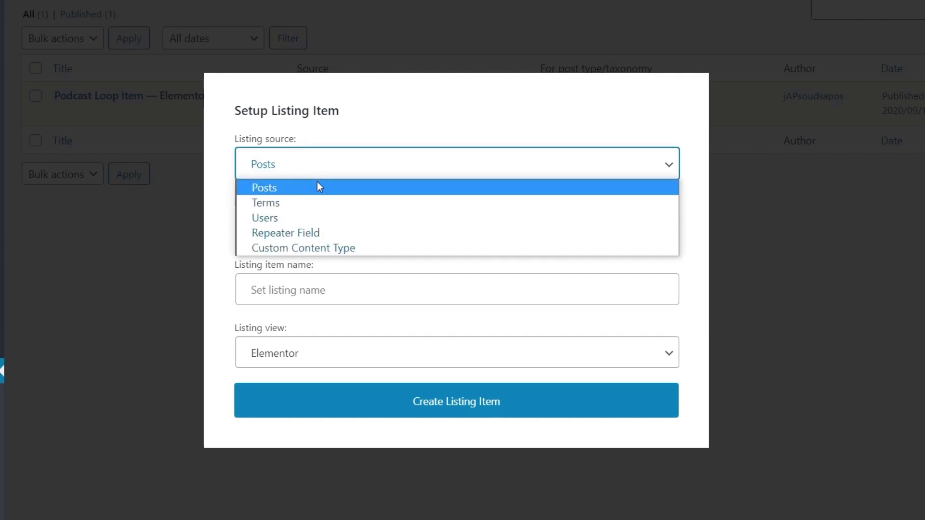
click(316, 249)
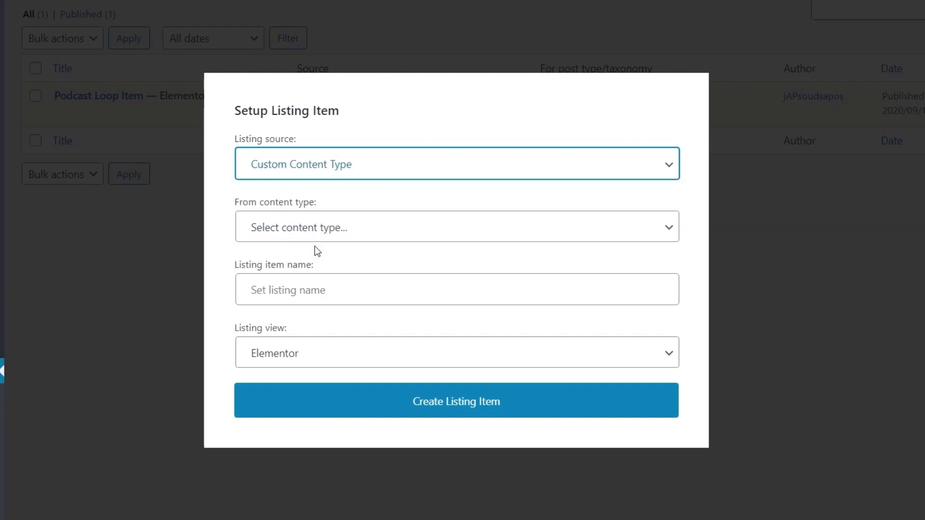
click(302, 234)
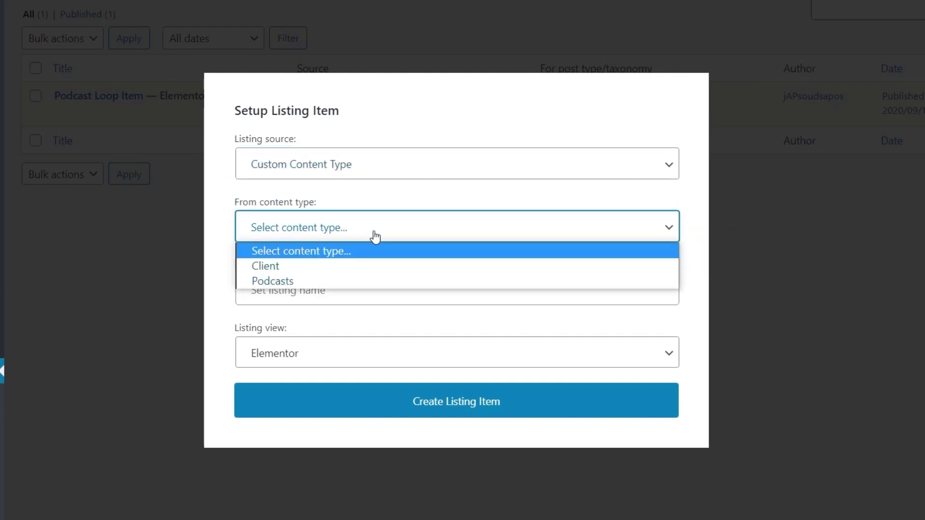
click(296, 266)
click(352, 290)
text(Client Loop)
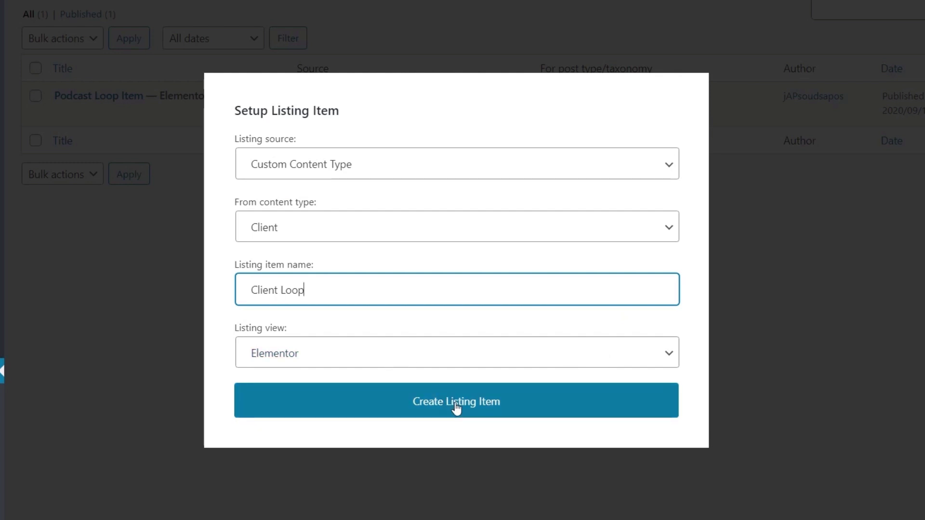
click(351, 410)
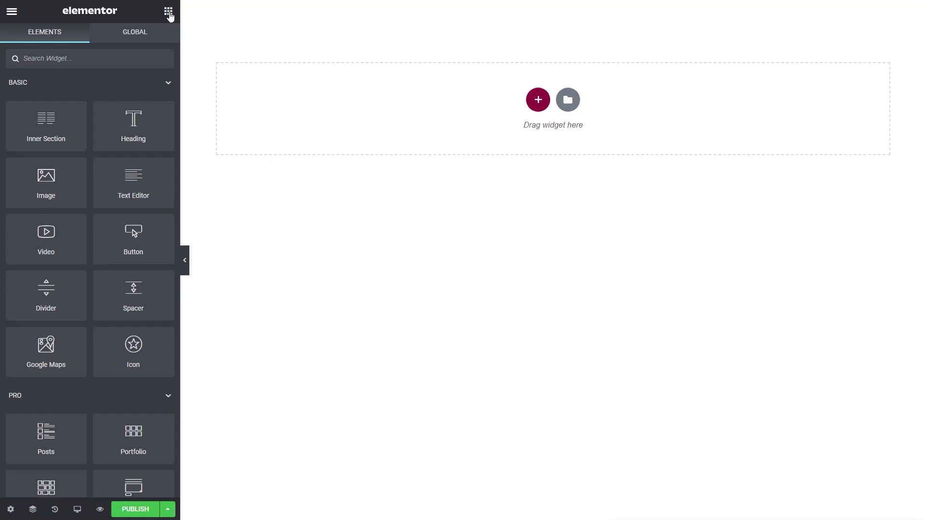
Step: Add a two-column inner section to the empty listing template and narrow its first column to about 30%
drag(48, 119, 388, 103)
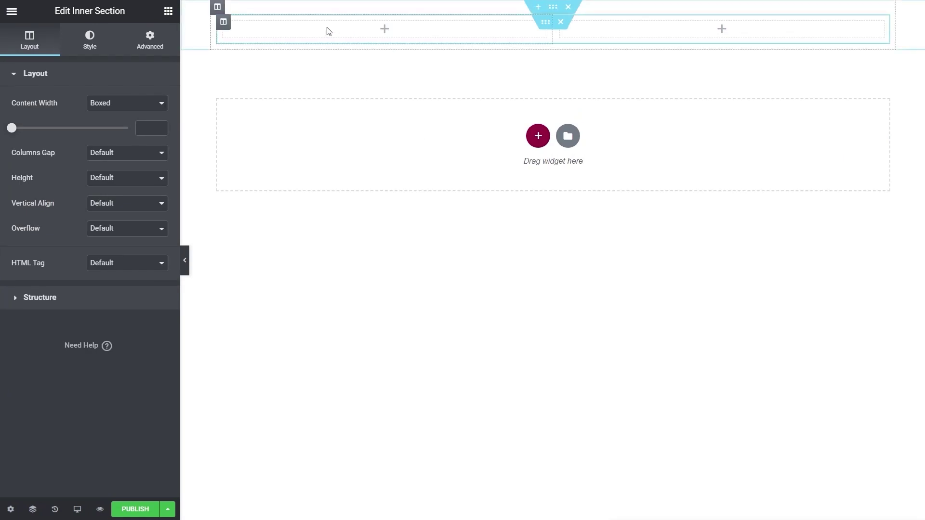
drag(554, 37, 422, 42)
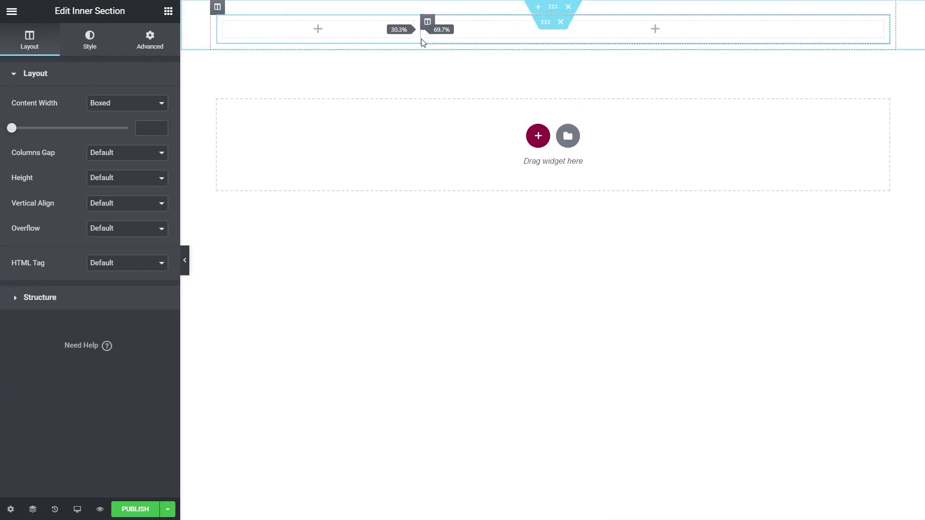
Step: Place a Dynamic Image widget in the inner section's first column and set its source to Client Image
click(167, 12)
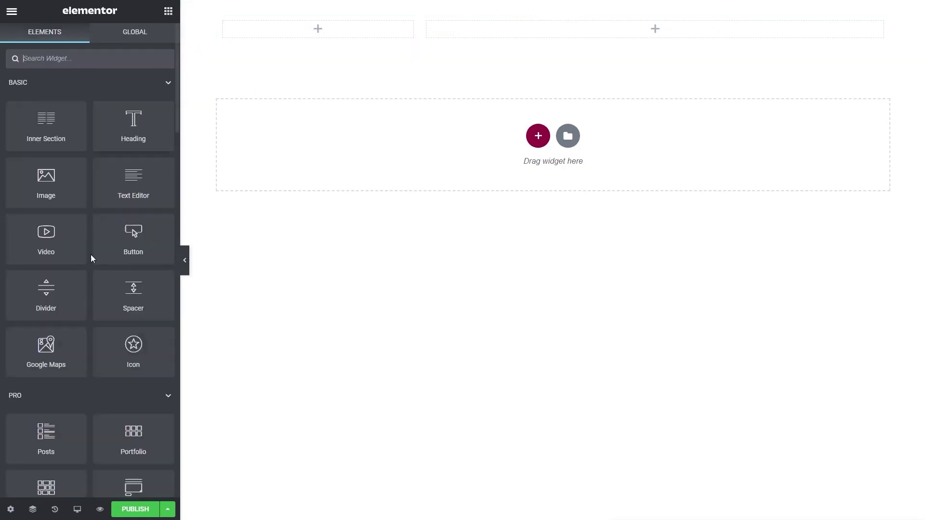
scroll(132, 257, down, 20)
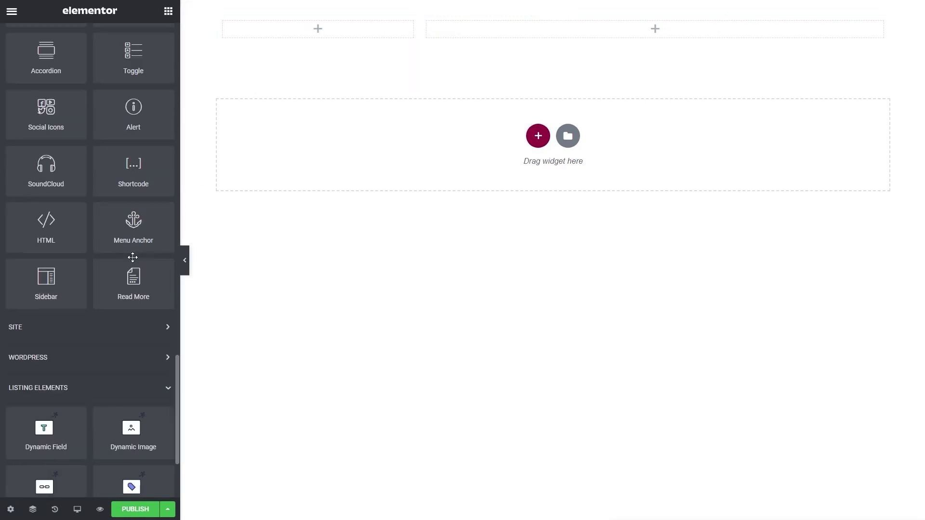
scroll(133, 258, down, 3)
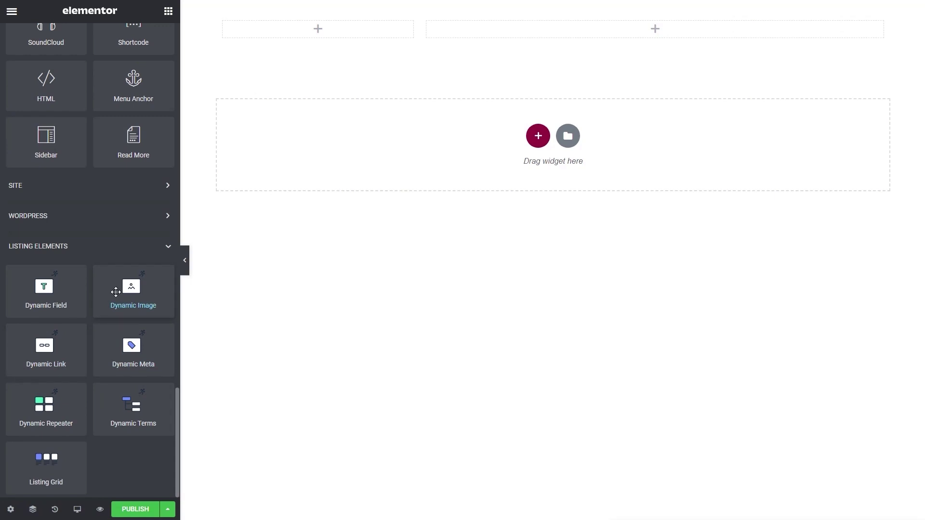
drag(116, 292, 266, 30)
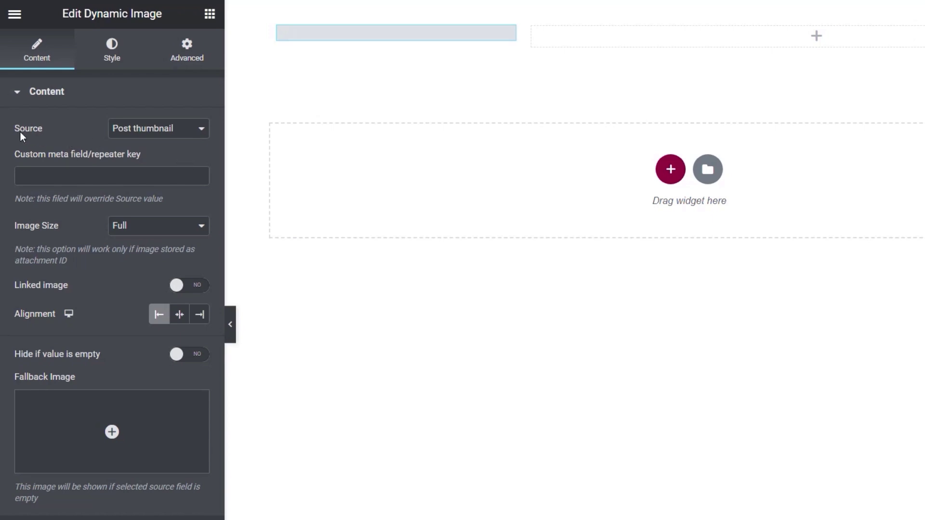
click(134, 136)
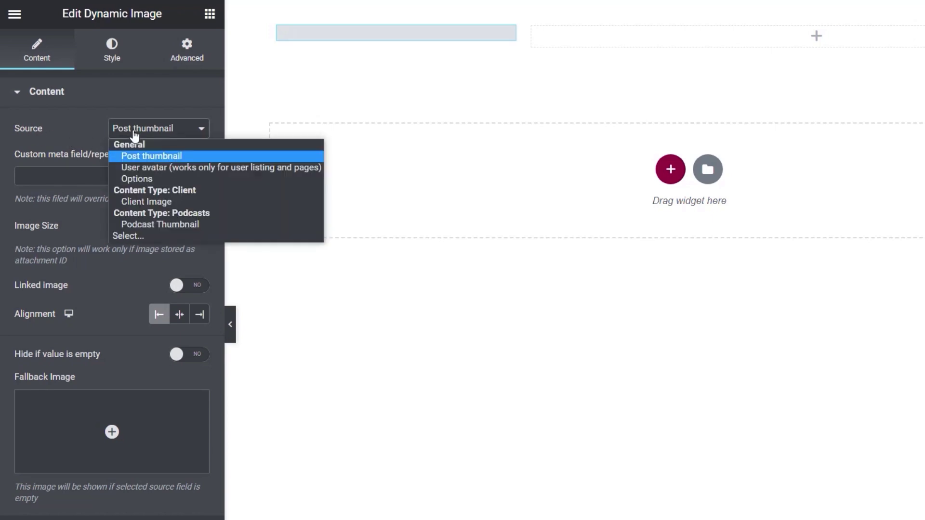
click(167, 200)
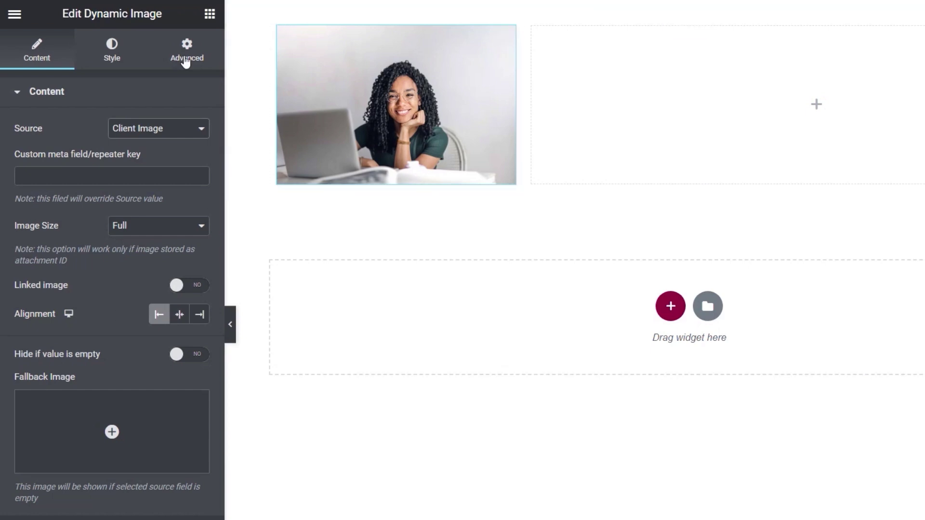
Step: Place a Dynamic Field widget in the inner section's second column and set its object field to the Client content type's Name
click(209, 15)
scroll(94, 394, down, 20)
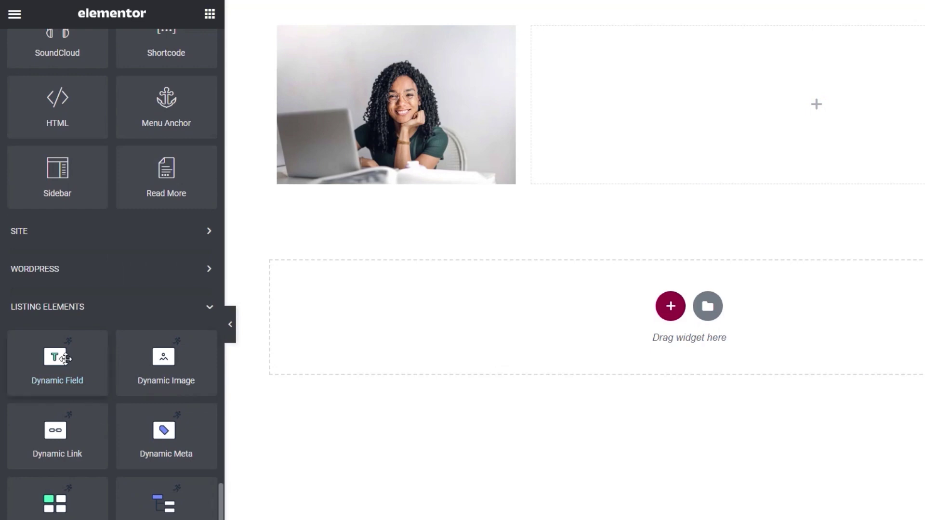
drag(55, 357, 728, 38)
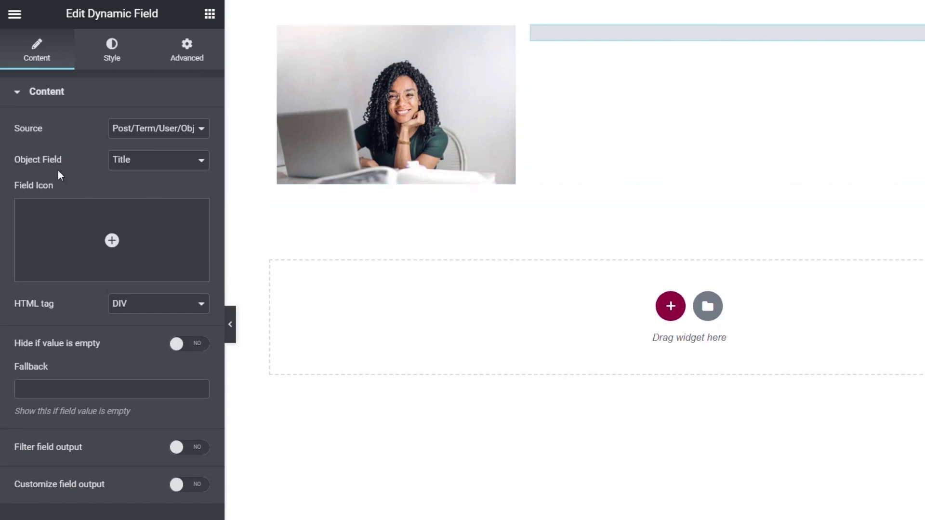
click(140, 131)
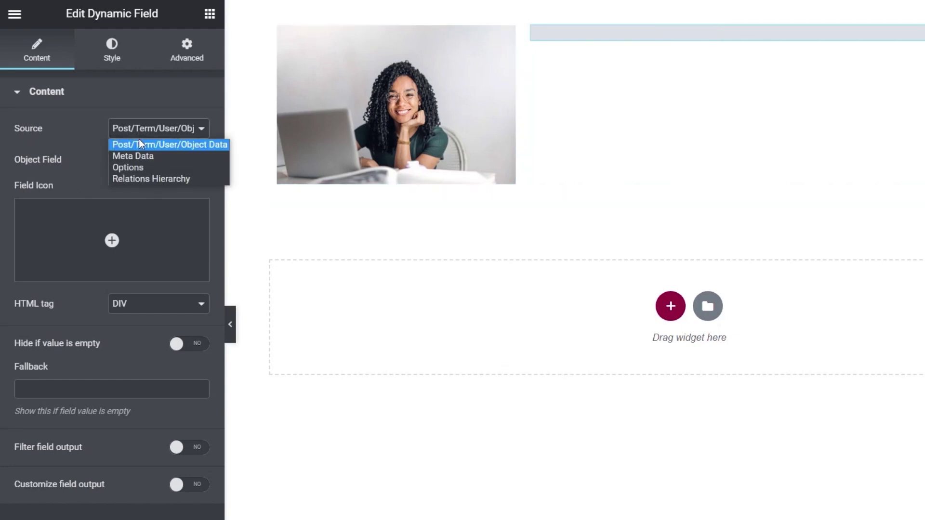
click(59, 141)
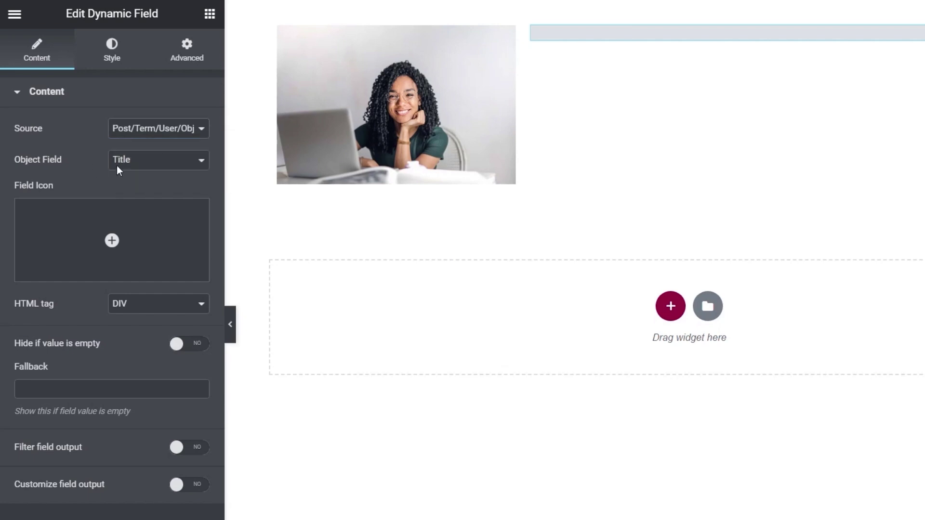
click(117, 166)
drag(219, 261, 218, 331)
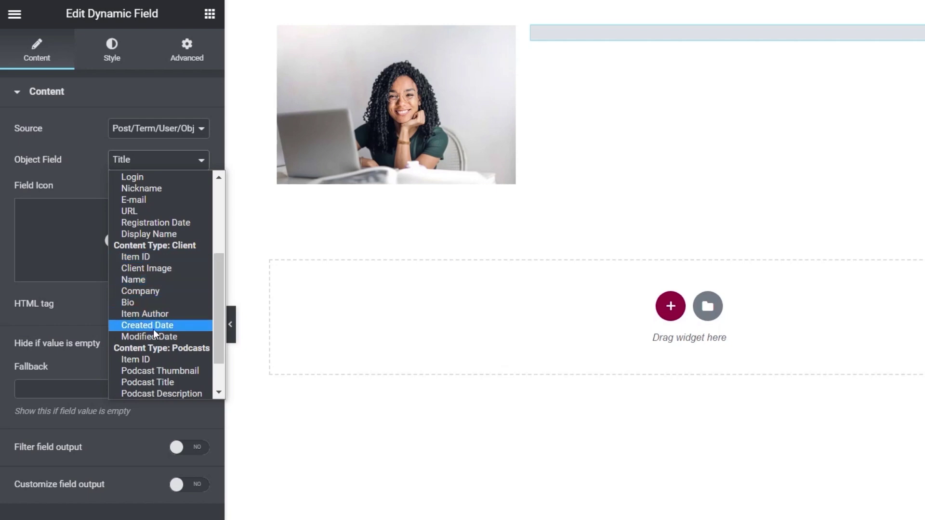
click(164, 279)
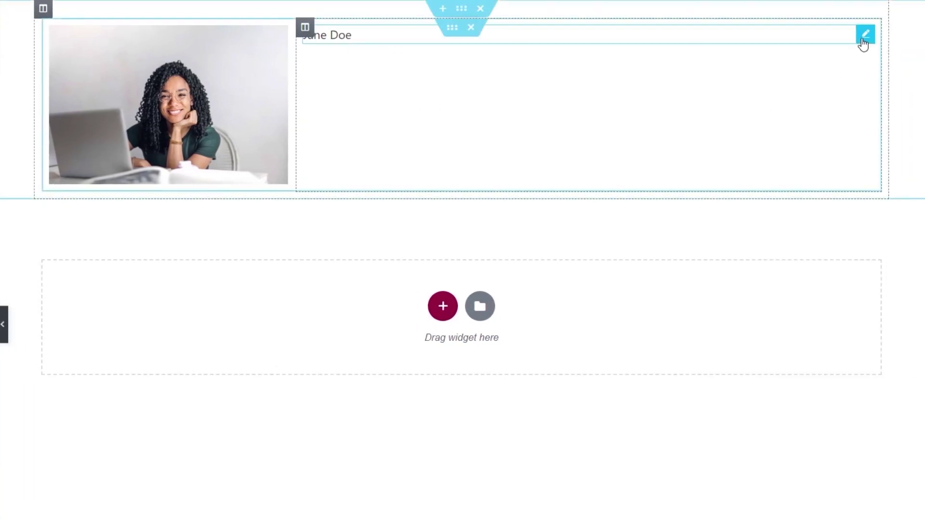
Step: Duplicate the client name field and set the copy's object field to the Client content type's Company
right_click(864, 36)
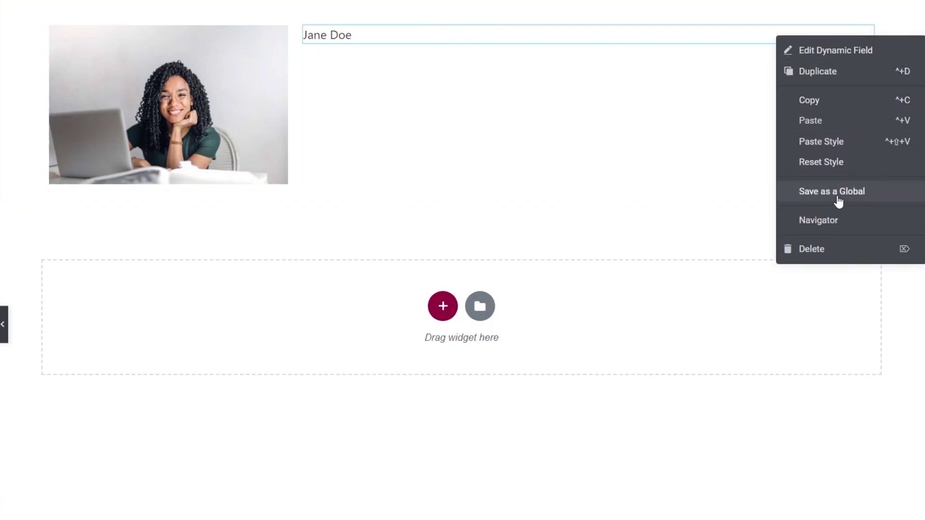
click(824, 72)
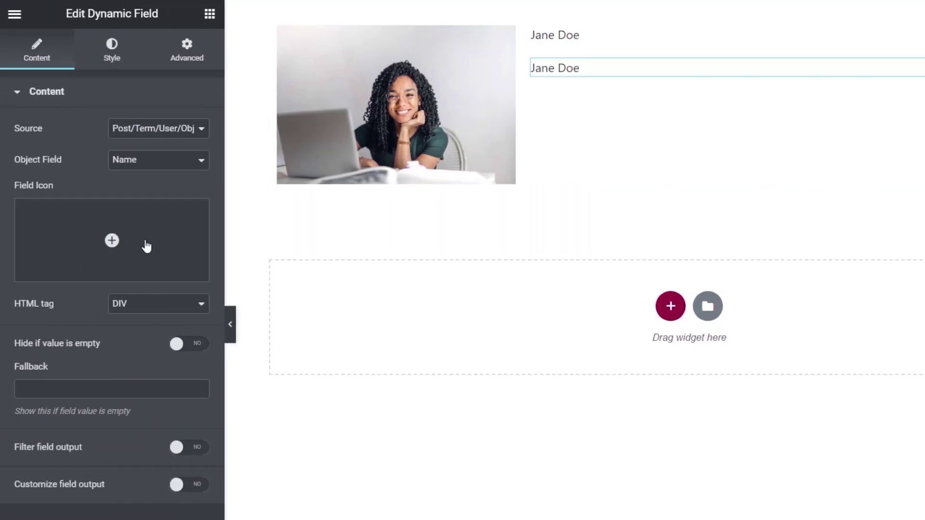
click(37, 161)
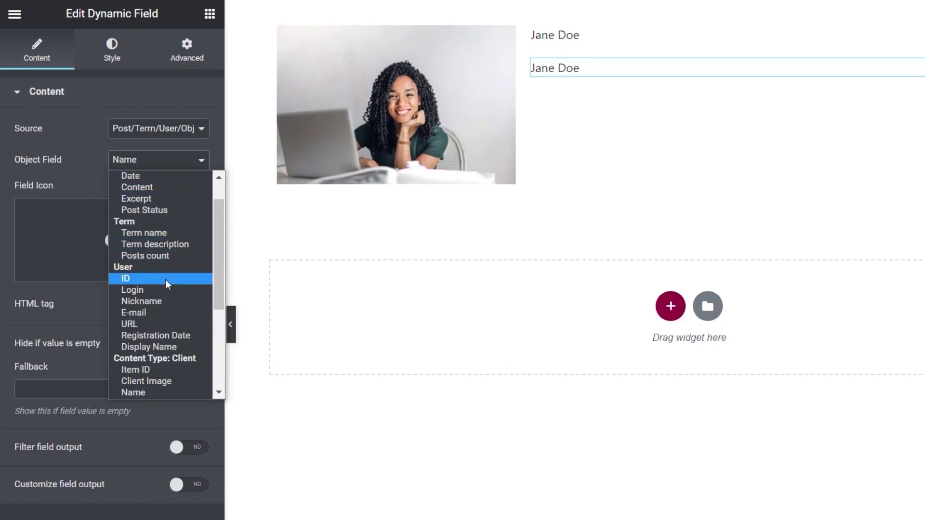
scroll(166, 280, down, 3)
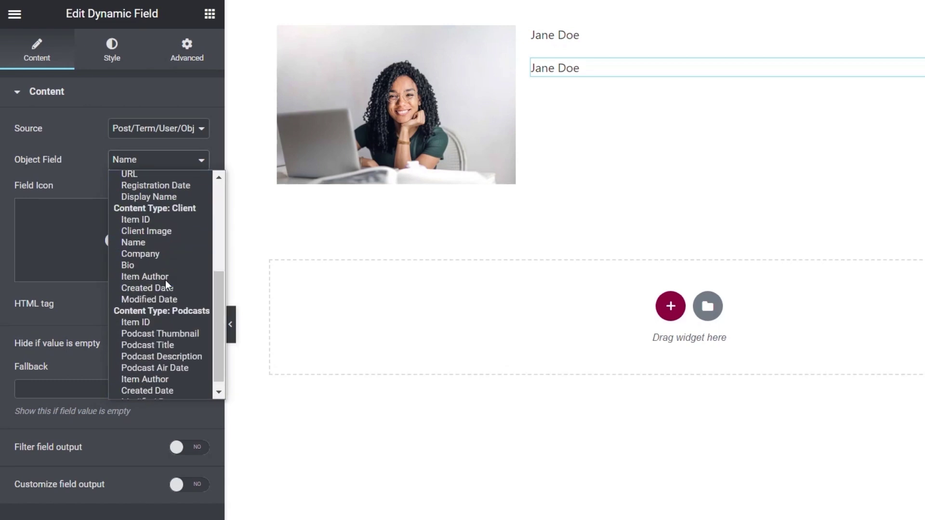
click(158, 253)
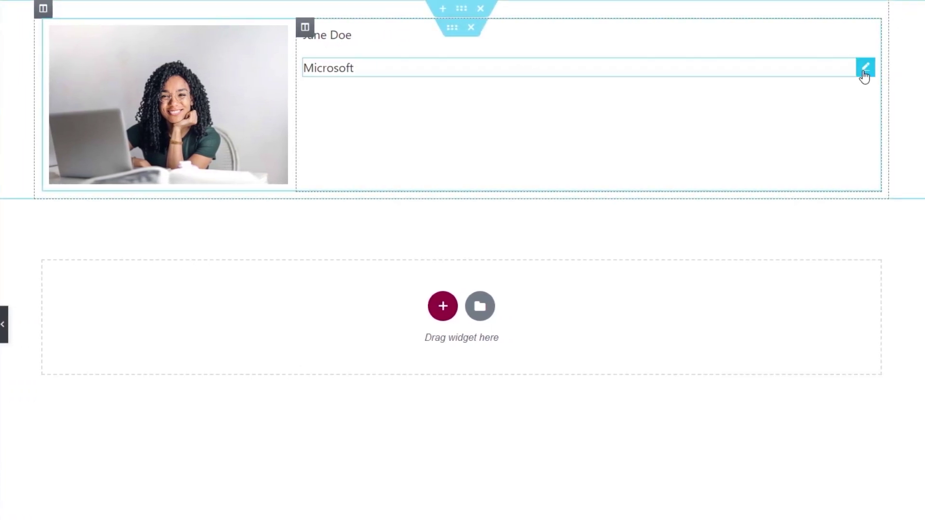
Step: Duplicate the company field and set the copy's object field to the Client content type's Bio
right_click(895, 71)
click(838, 118)
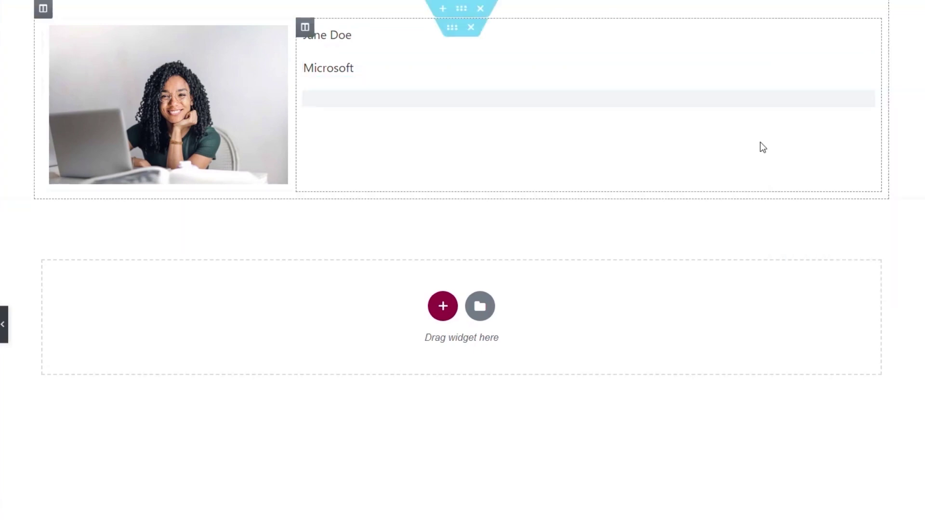
click(161, 161)
scroll(166, 287, down, 3)
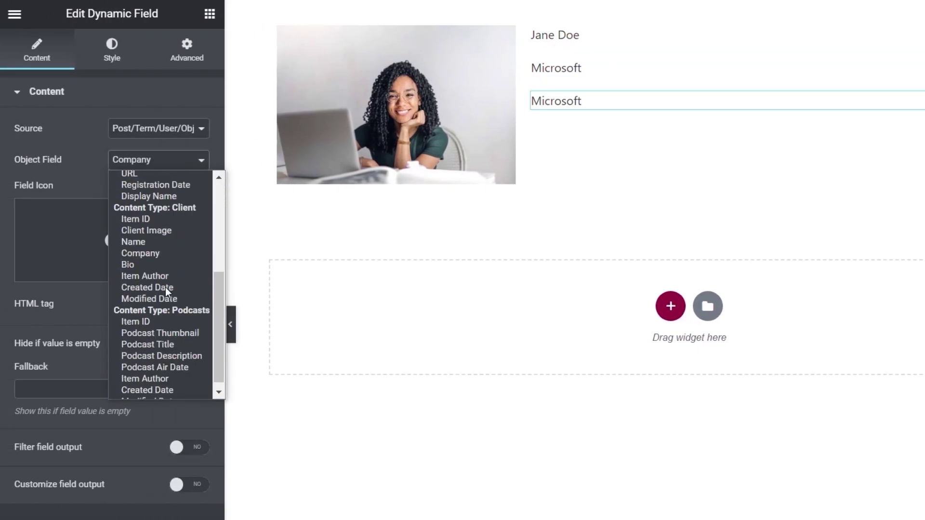
click(143, 255)
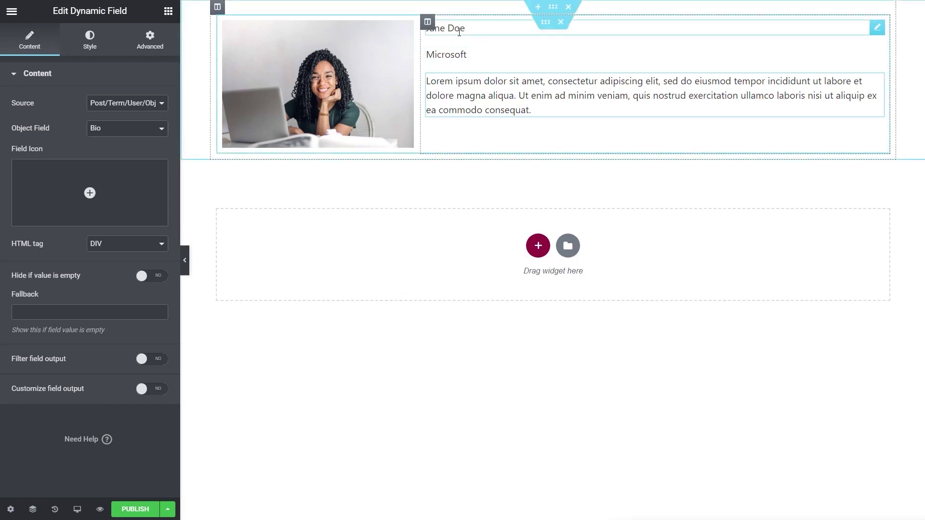
Step: Set the client name field's typography to the Poppins family, size 33 px and weight 500
click(877, 27)
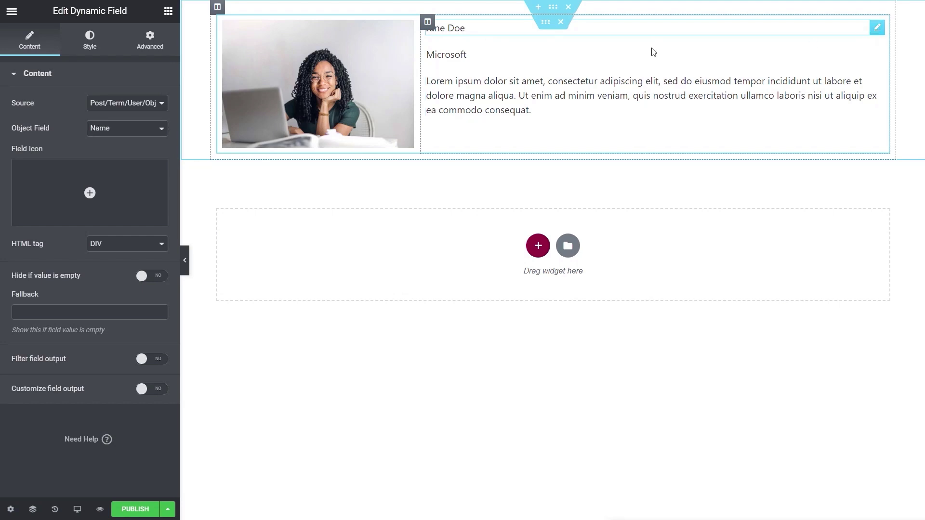
click(95, 39)
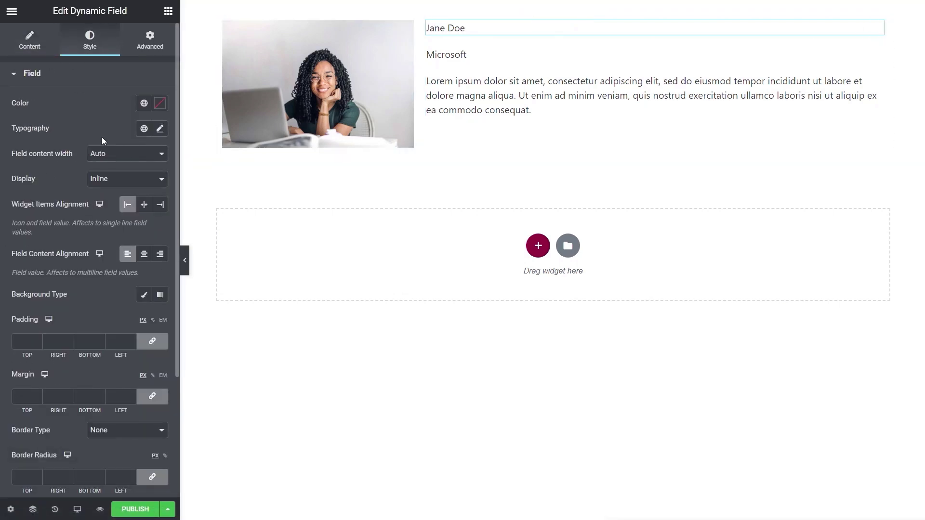
click(160, 130)
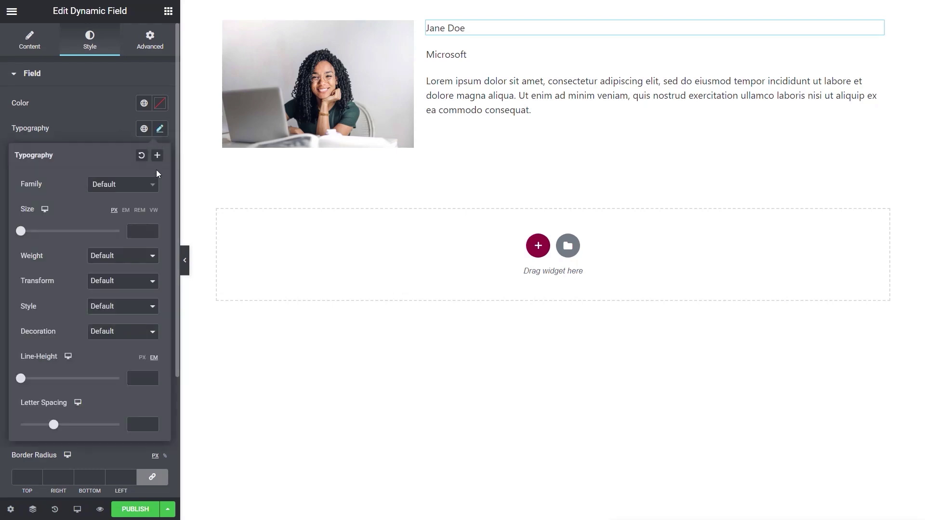
click(121, 184)
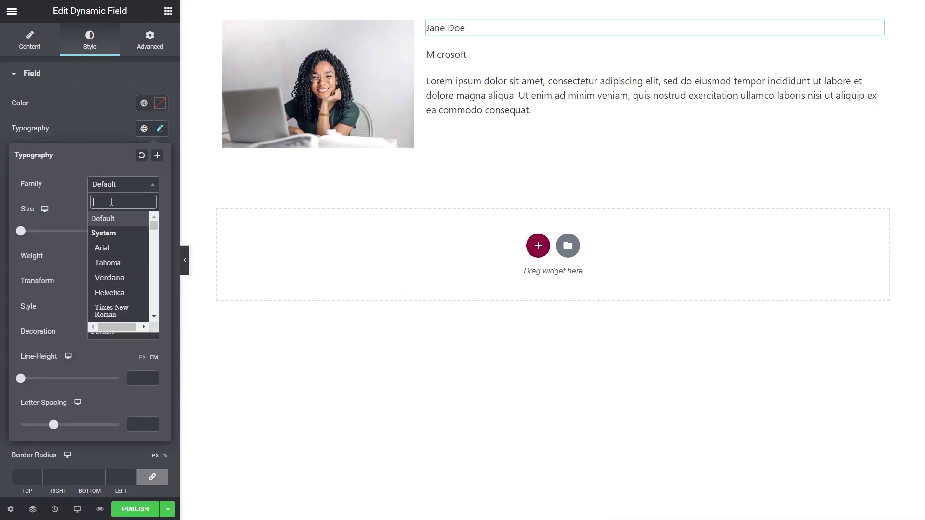
text(poppins)
click(109, 233)
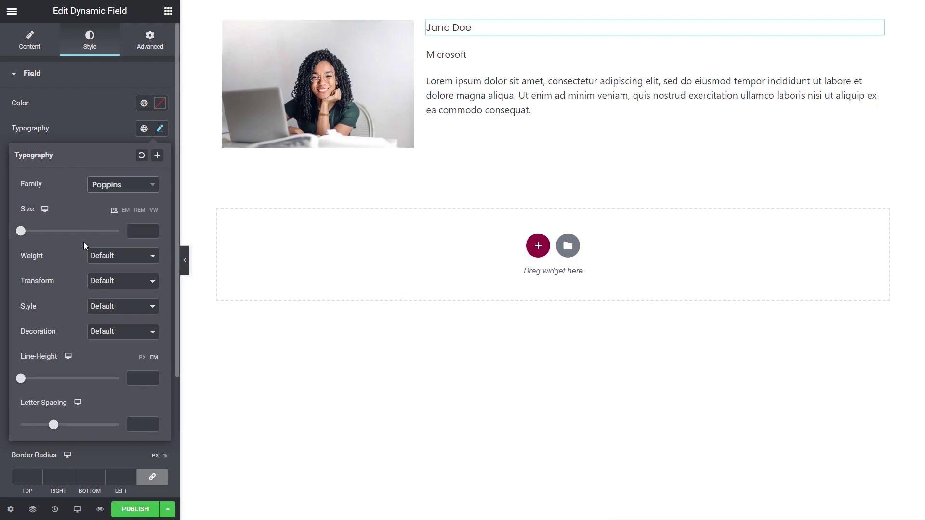
drag(20, 232, 36, 232)
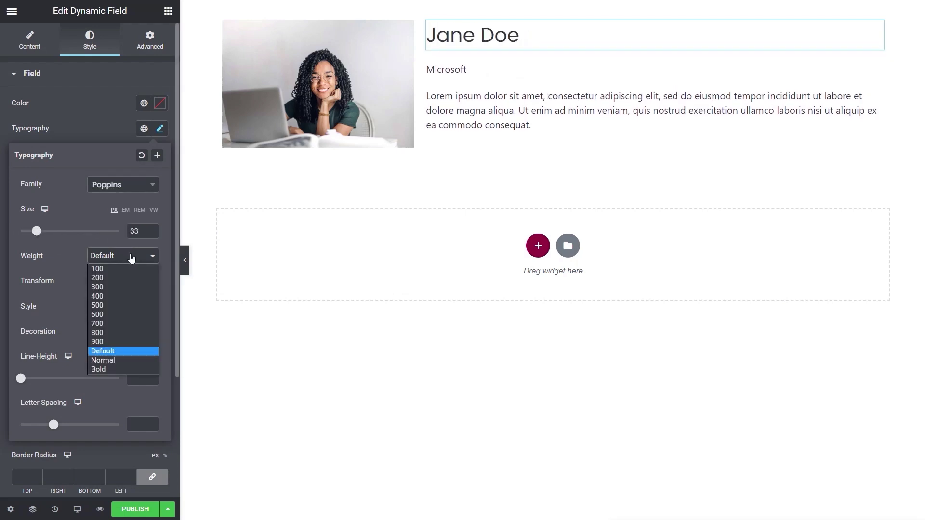
click(108, 304)
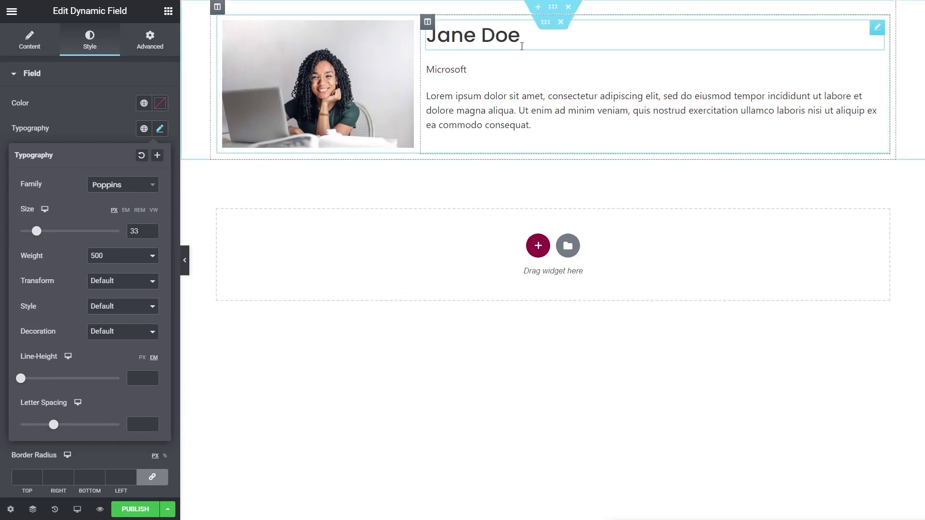
Step: Open the settings of the outer section and its inner section, and publish the listing template
click(554, 8)
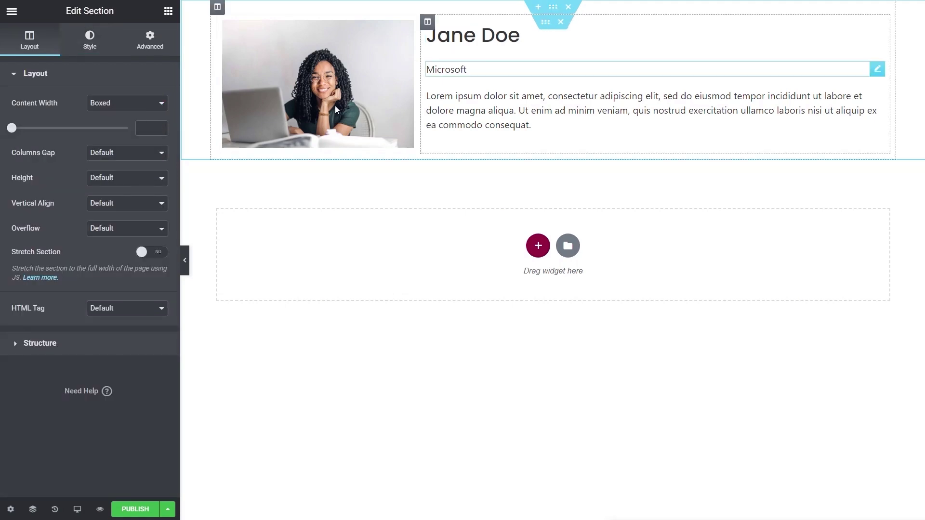
click(545, 24)
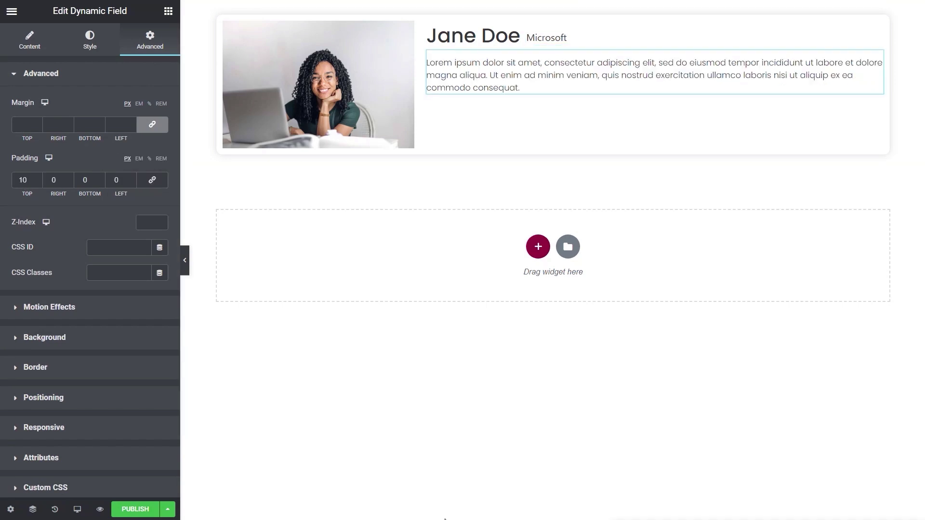
click(126, 510)
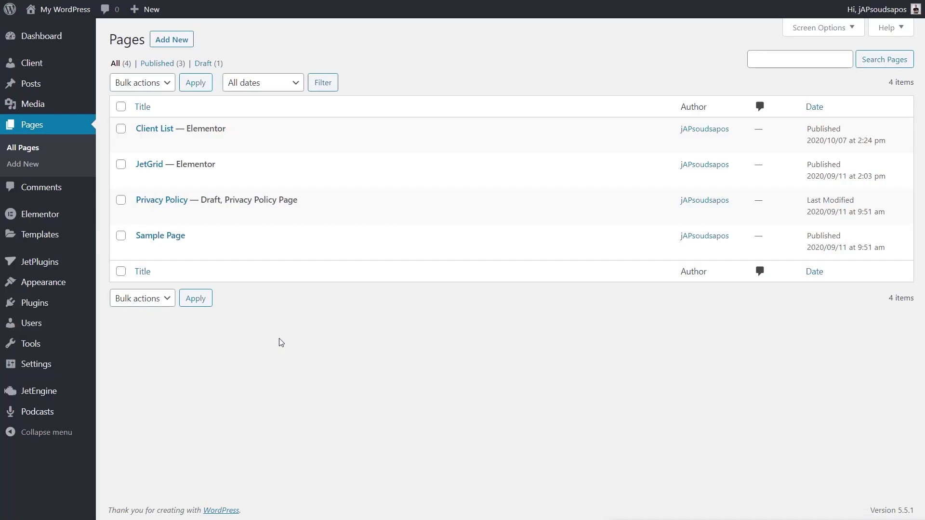
Step: Open the Client List page in the Elementor editor and place a Listing Grid widget in its empty content area
mouse_move(160, 144)
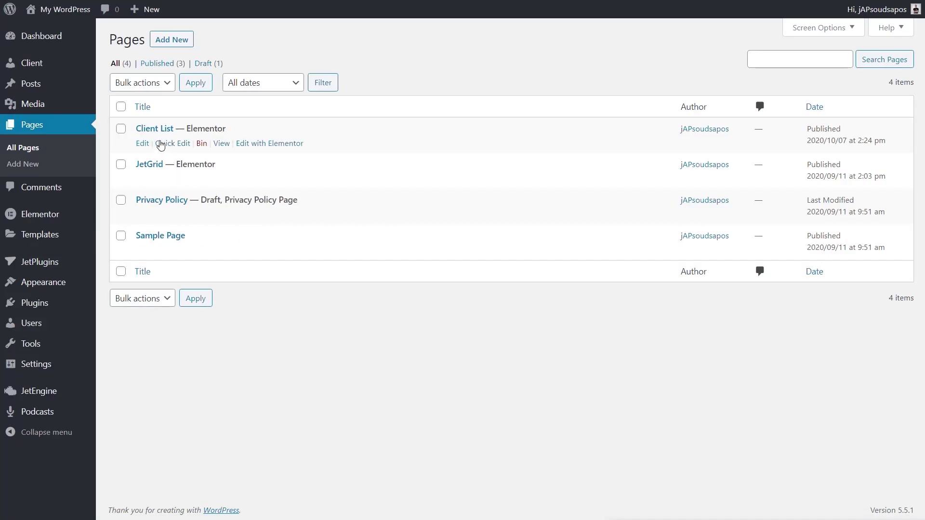
click(261, 143)
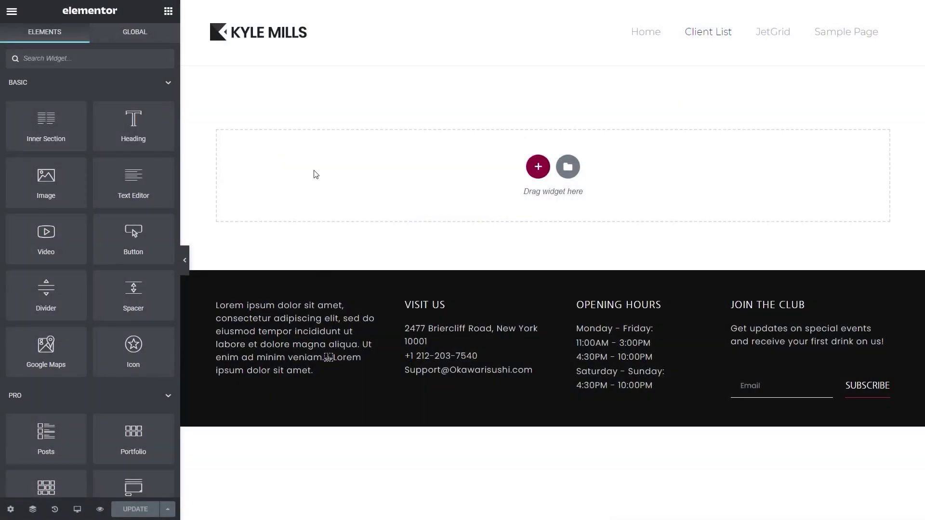
scroll(87, 239, down, 10)
scroll(87, 238, down, 10)
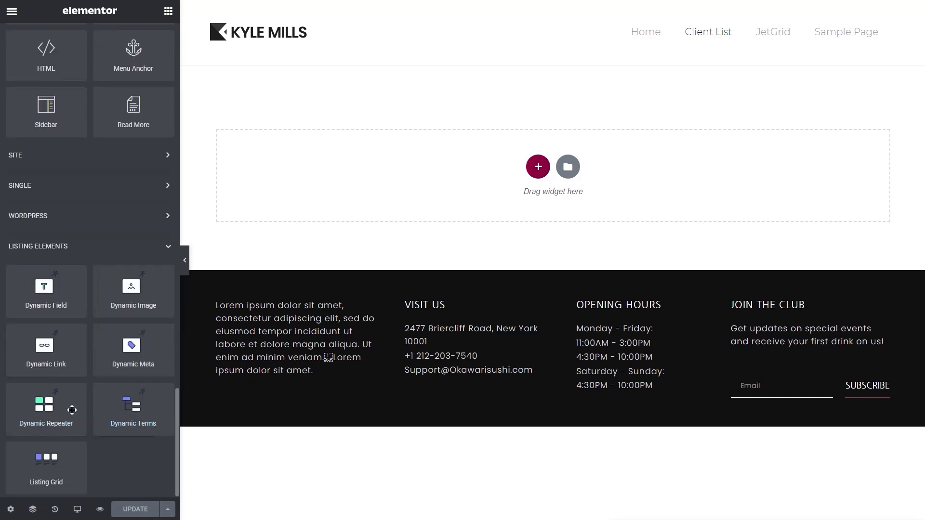
drag(55, 464, 426, 169)
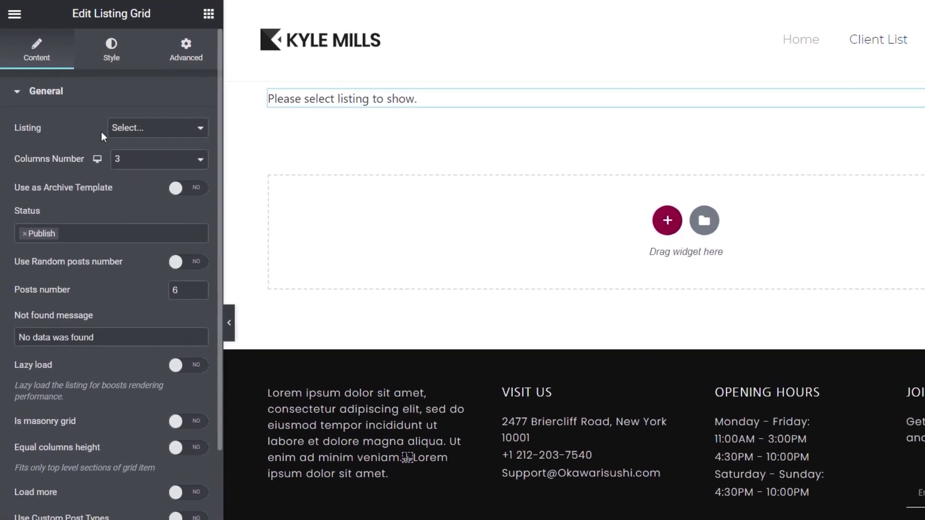
Step: Set the Listing Grid to show the Client Loop listing with a columns number of 1
click(172, 135)
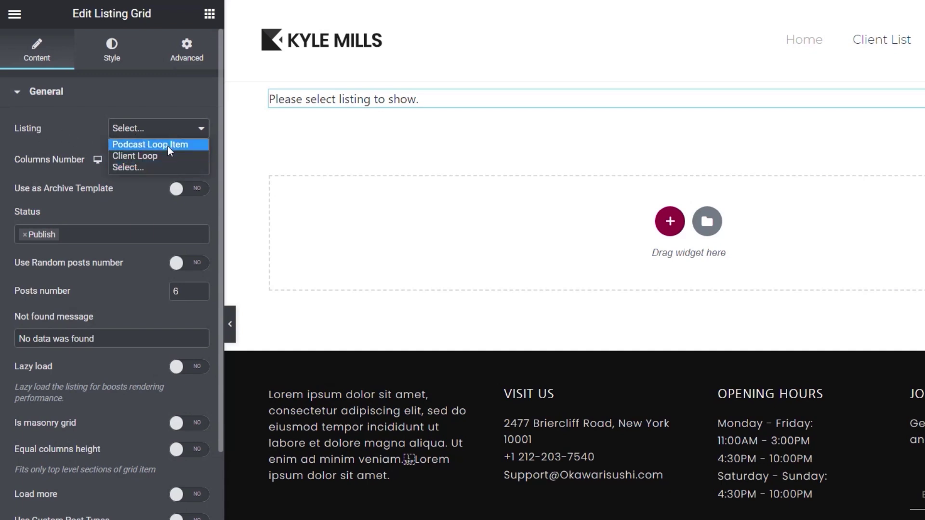
click(166, 155)
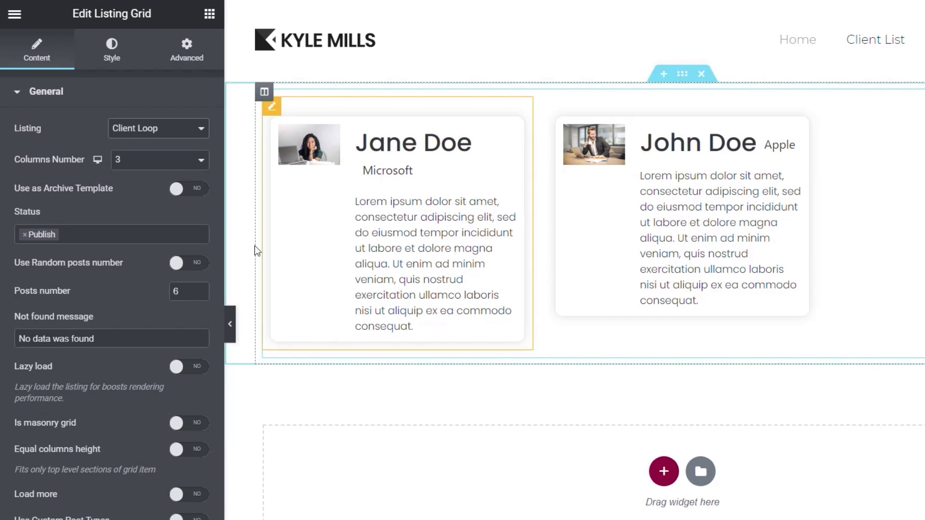
click(198, 164)
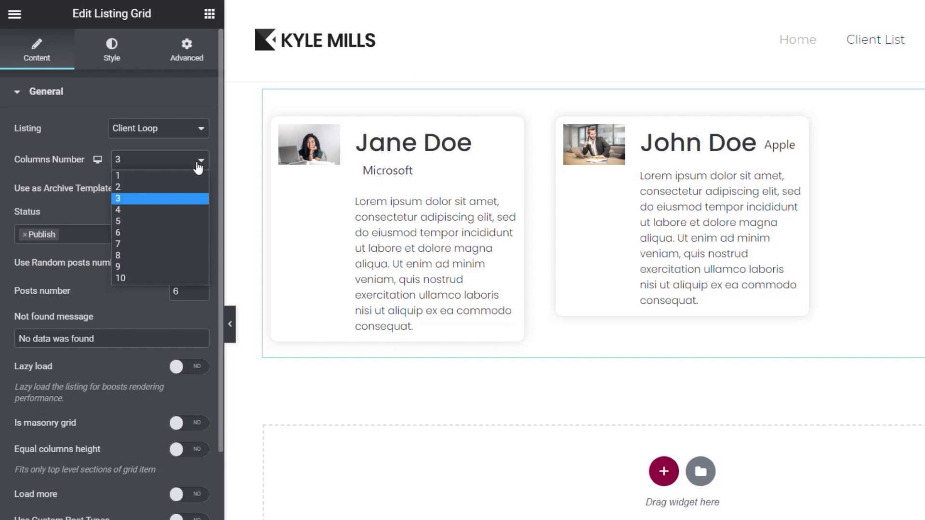
click(160, 177)
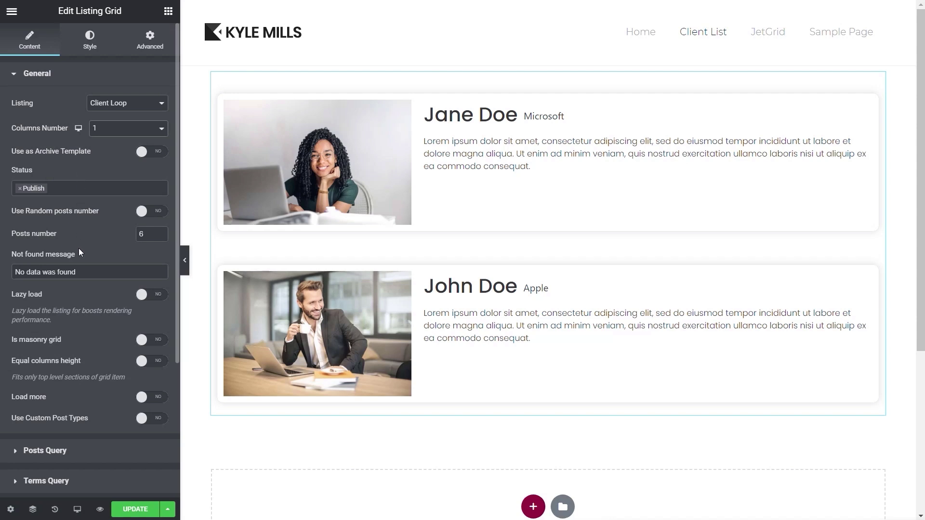
Step: Open the Listing Grid's Content Types Query settings and look through the available status options
scroll(79, 251, down, 4)
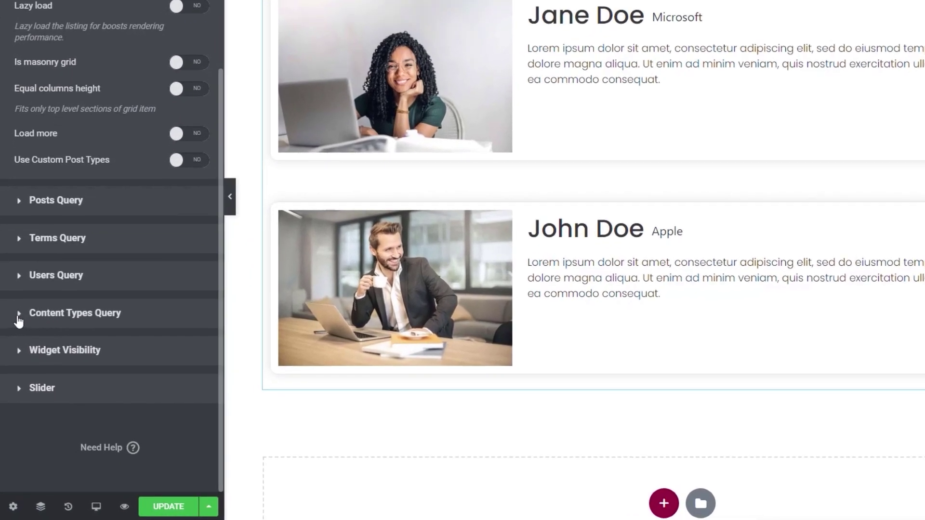
click(20, 318)
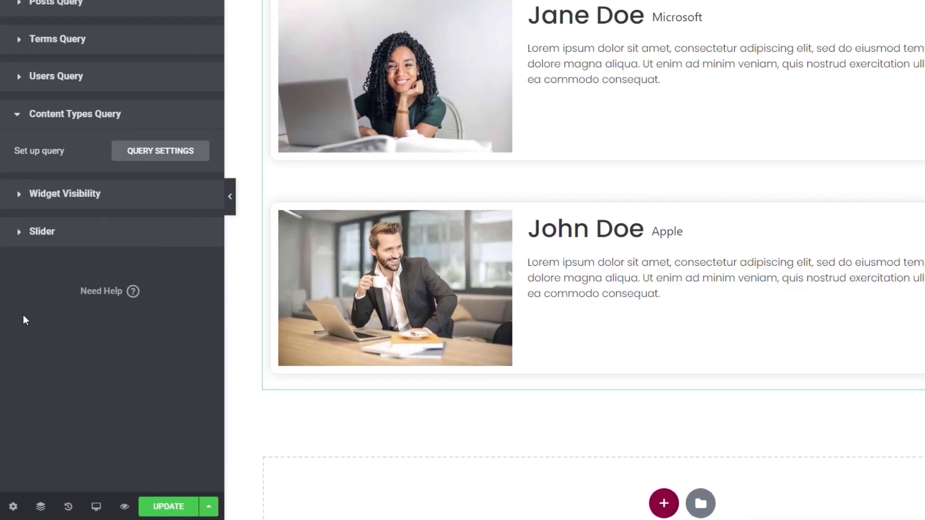
click(159, 153)
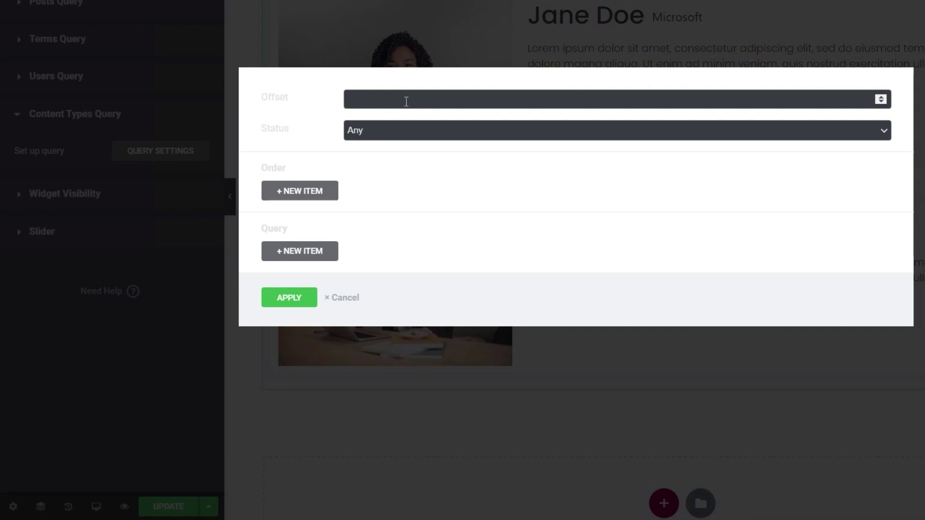
click(388, 132)
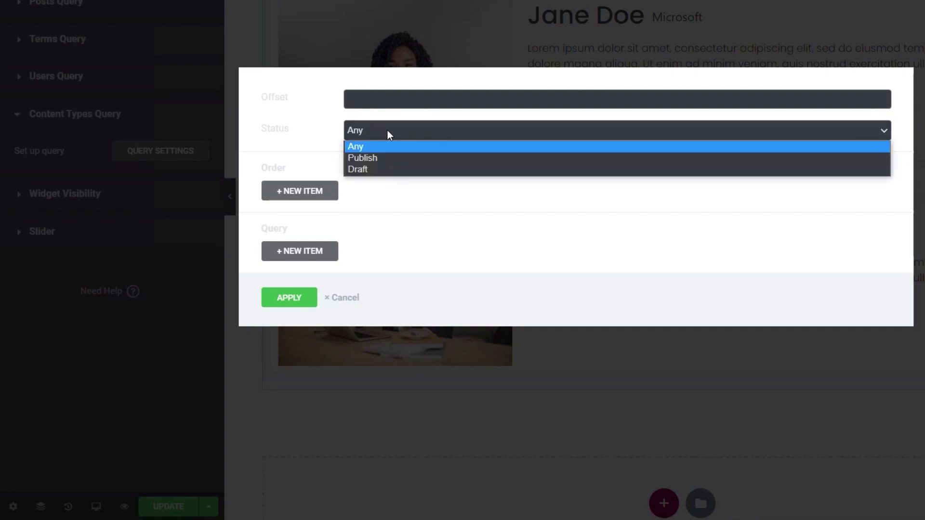
click(387, 130)
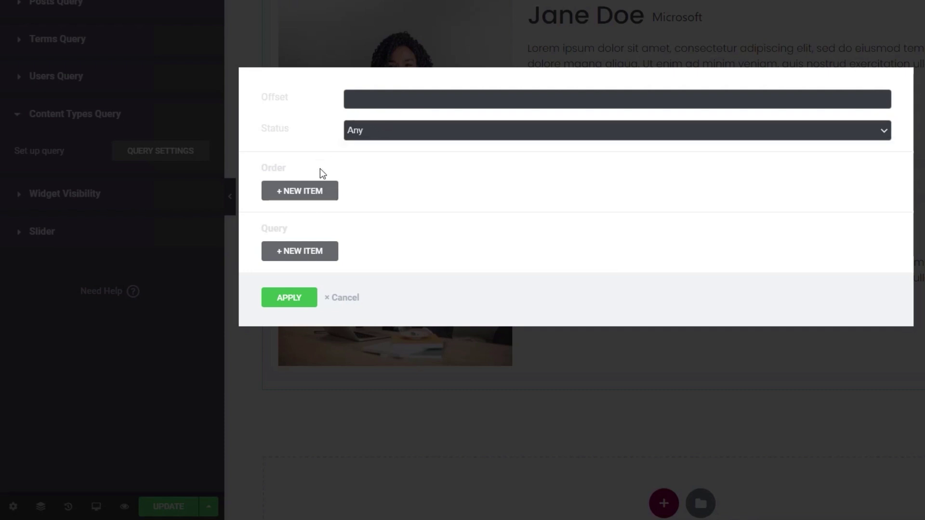
Step: Add a query condition that limits the grid to clients whose Company equals Apple, and apply it
click(300, 251)
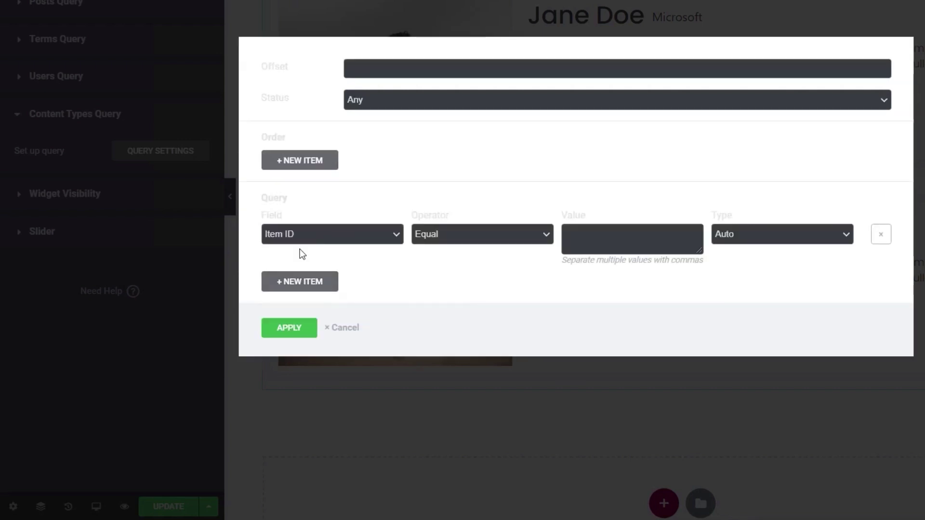
click(356, 236)
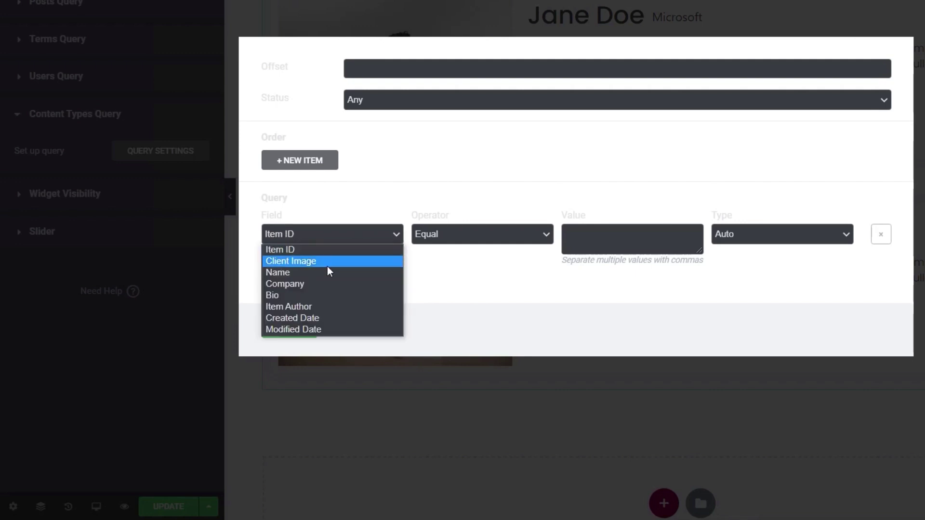
click(318, 285)
click(606, 237)
text(Apple)
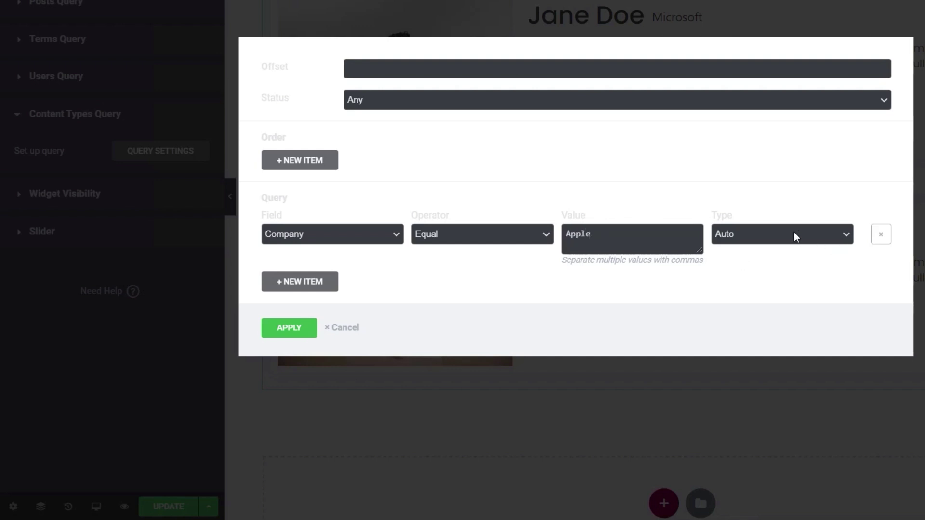
click(289, 329)
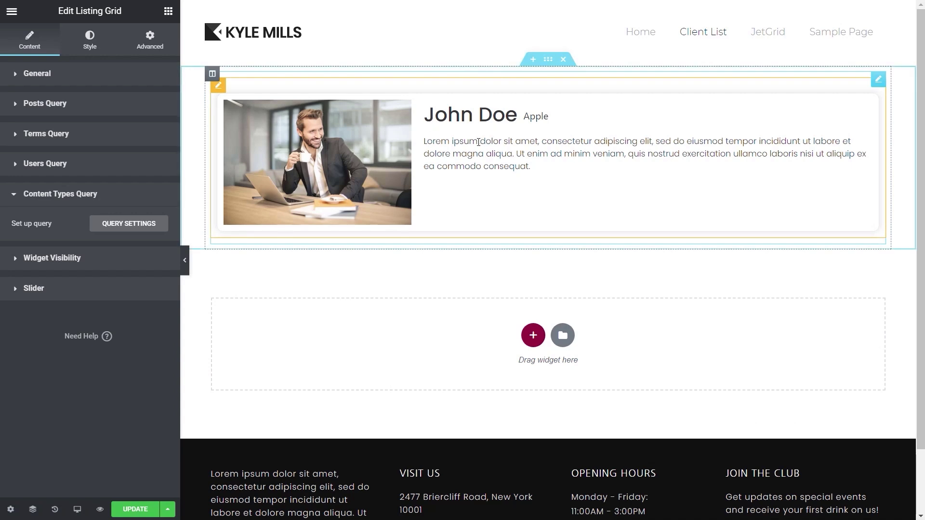
Step: Change the Company query condition's value to Microsoft in the content types query settings and apply it
click(118, 225)
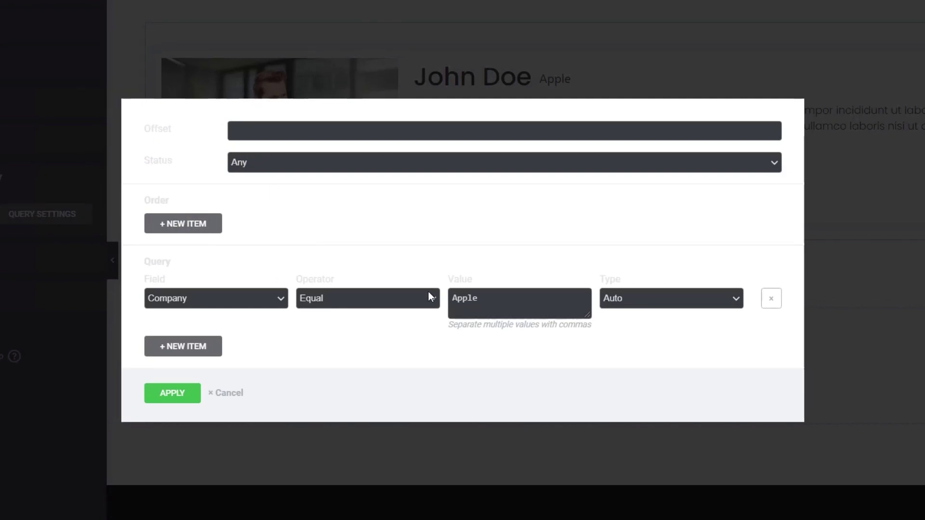
double_click(493, 297)
text(Microsoft)
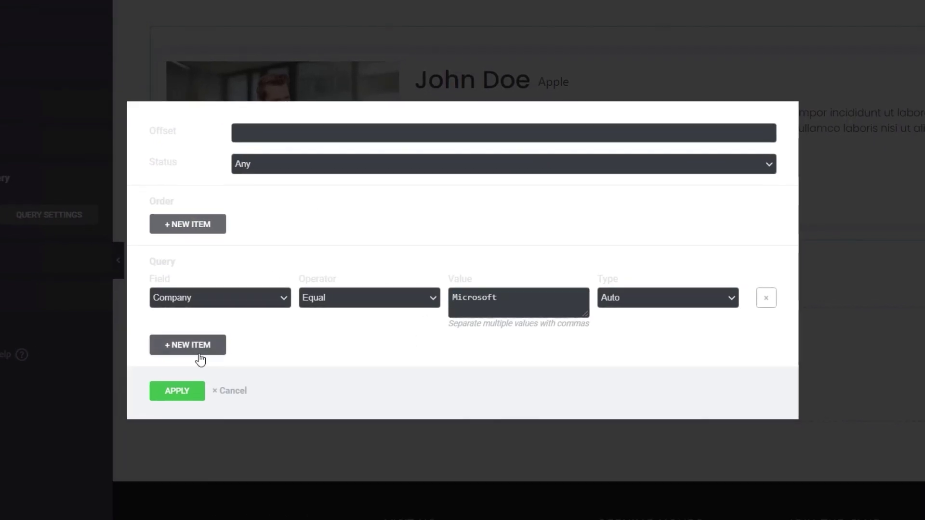
click(177, 390)
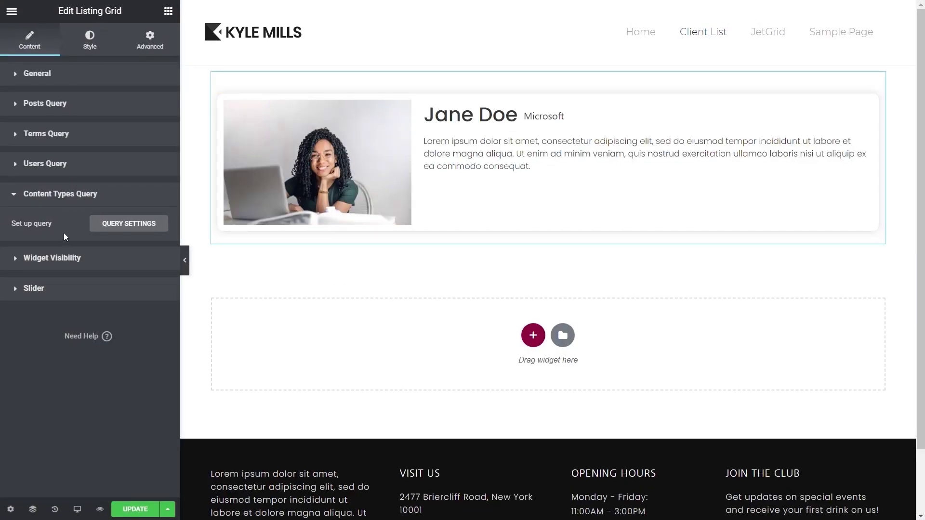
Step: Remove the Company condition from the Listing Grid's content types query, apply it, and update and preview the page
click(121, 224)
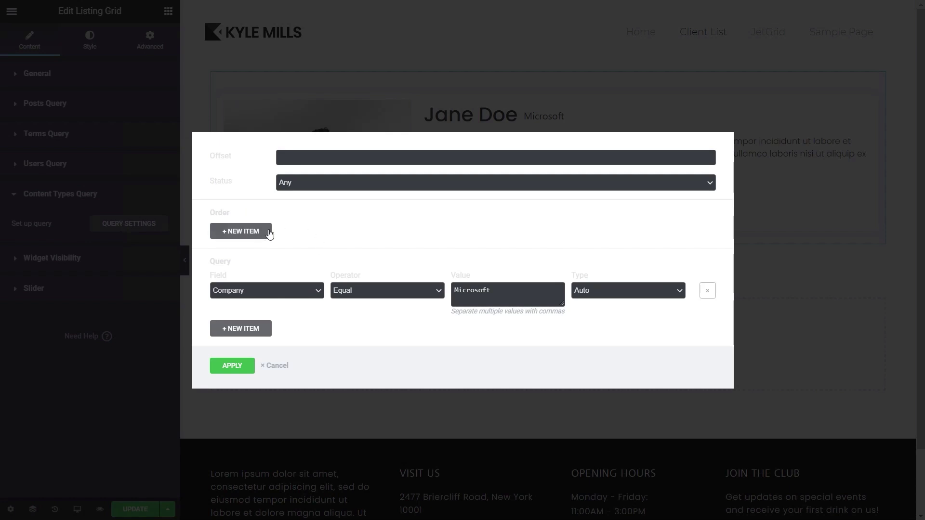
click(708, 290)
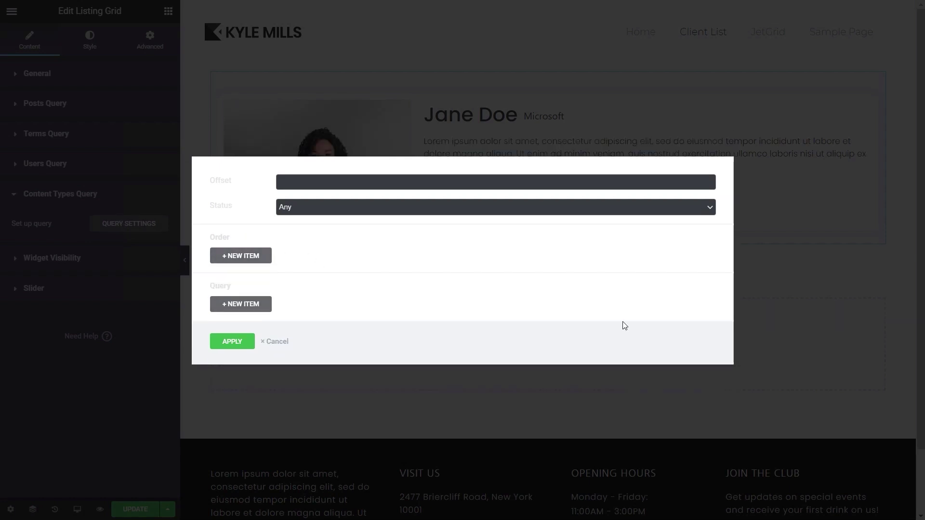
click(232, 341)
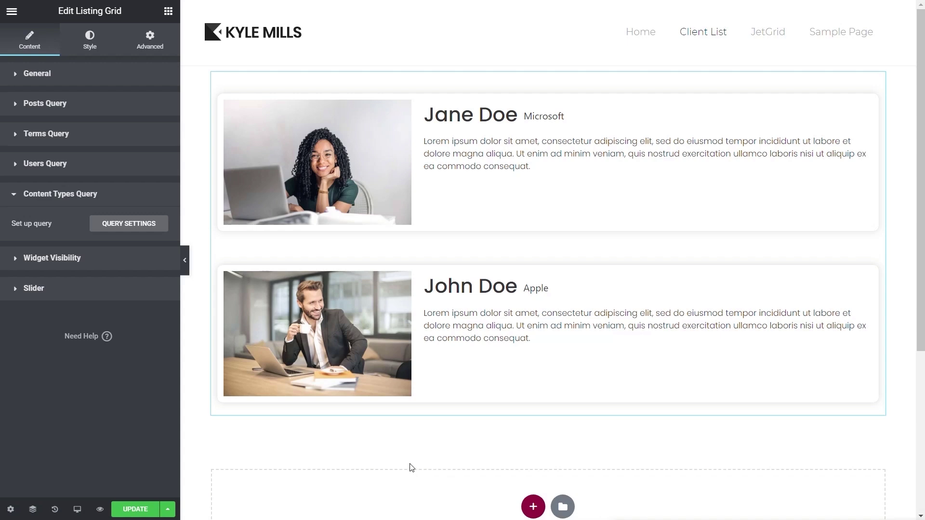
click(136, 508)
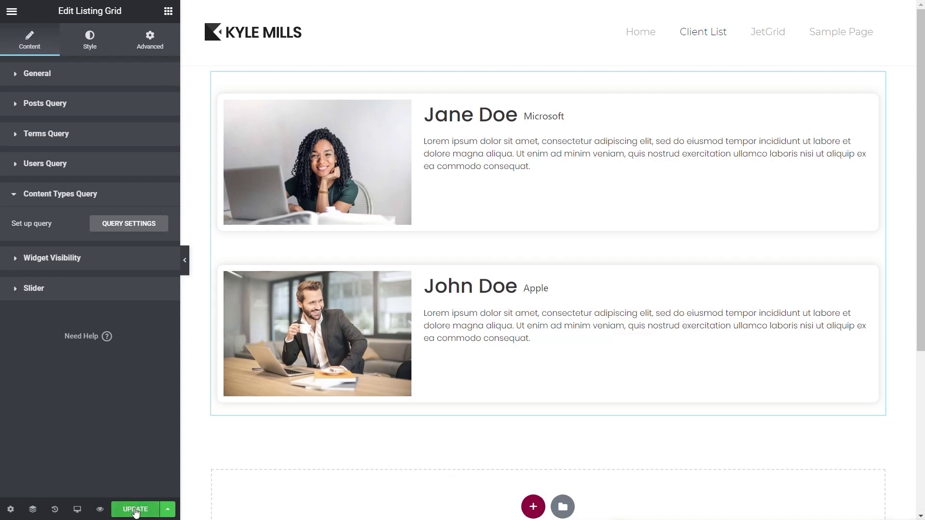
click(100, 510)
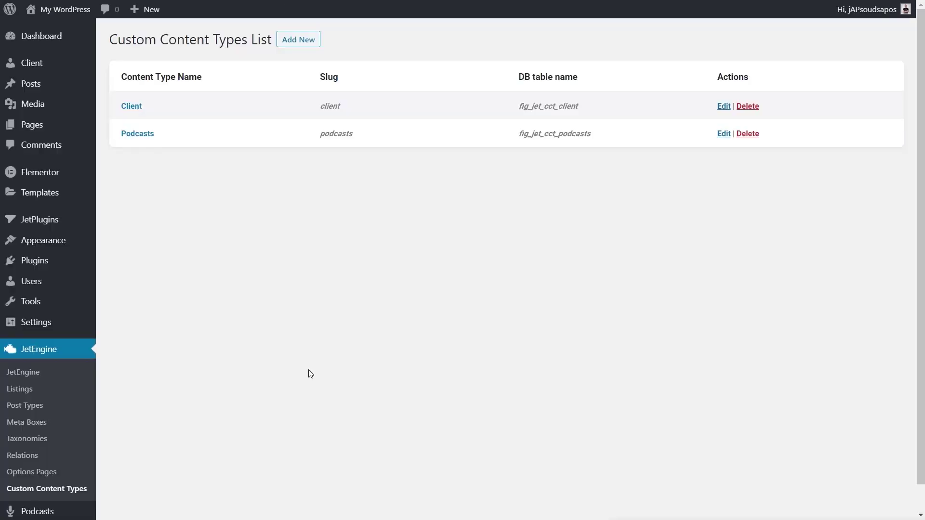
Step: Open the Client content type for editing, enable Has Single Page, and set its Related Post Type to Posts
click(139, 109)
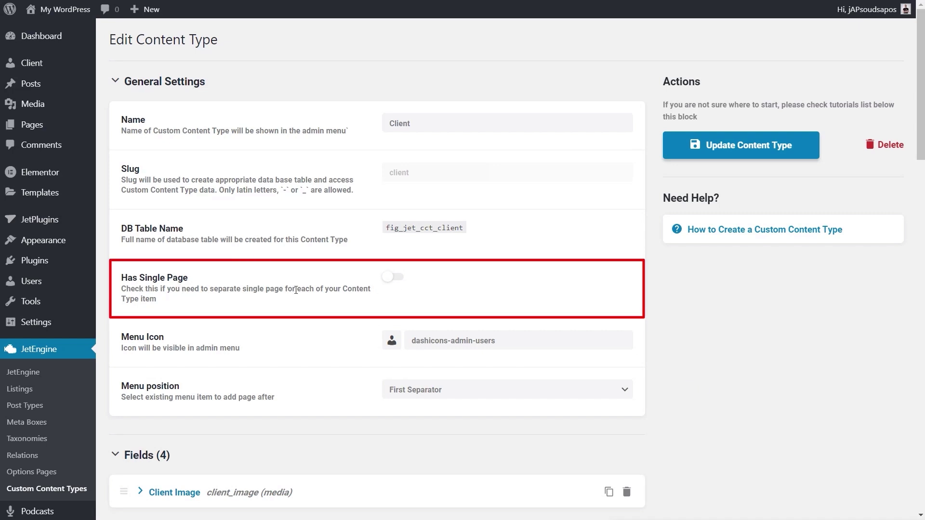
click(398, 281)
scroll(747, 345, down, 3)
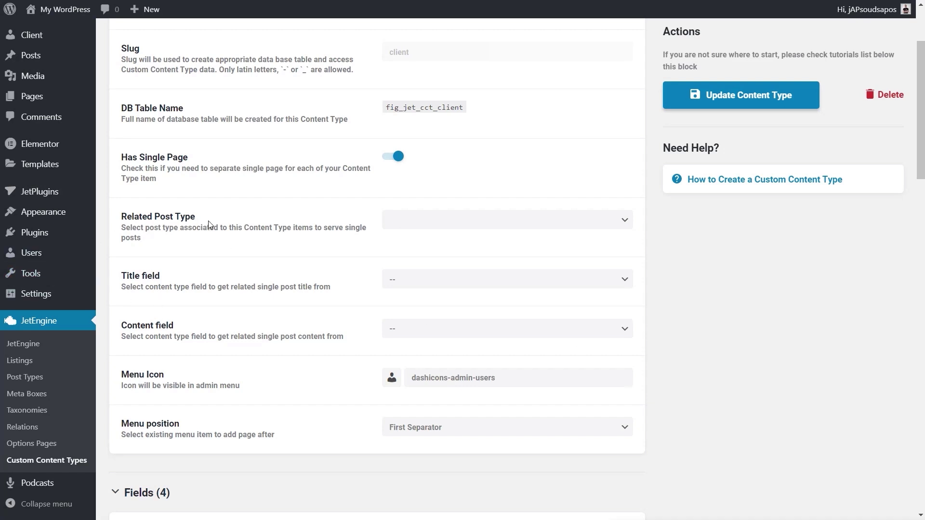
click(432, 222)
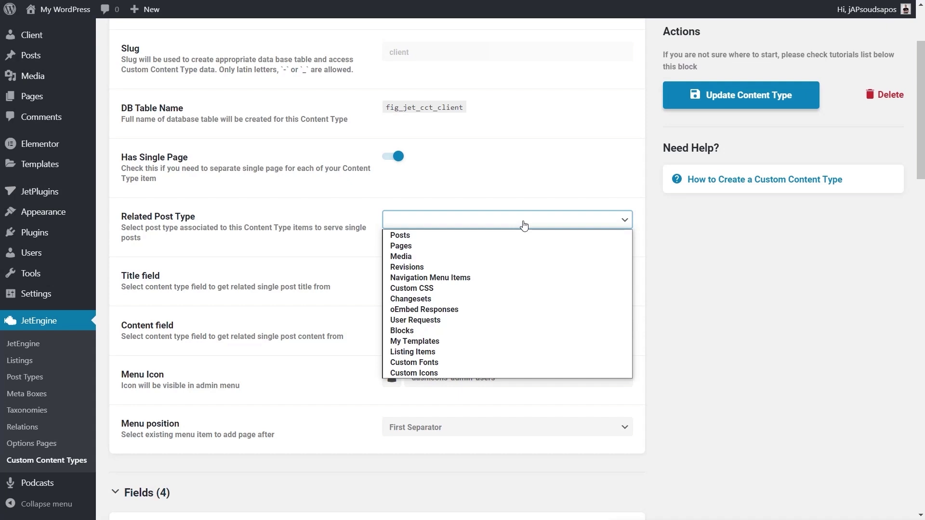
click(441, 236)
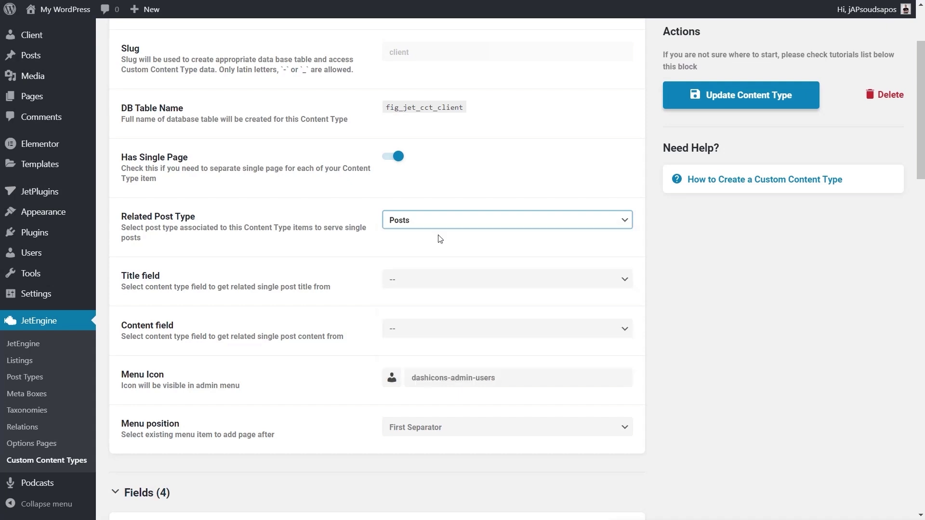
Step: Map the Client content type's Title field to Name and Content field to Bio, and update the content type
click(433, 287)
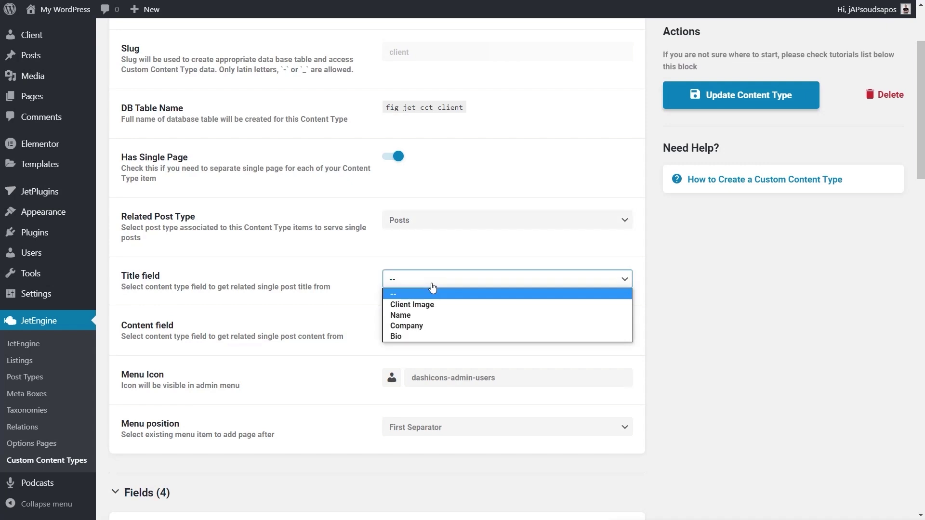
click(429, 315)
click(436, 329)
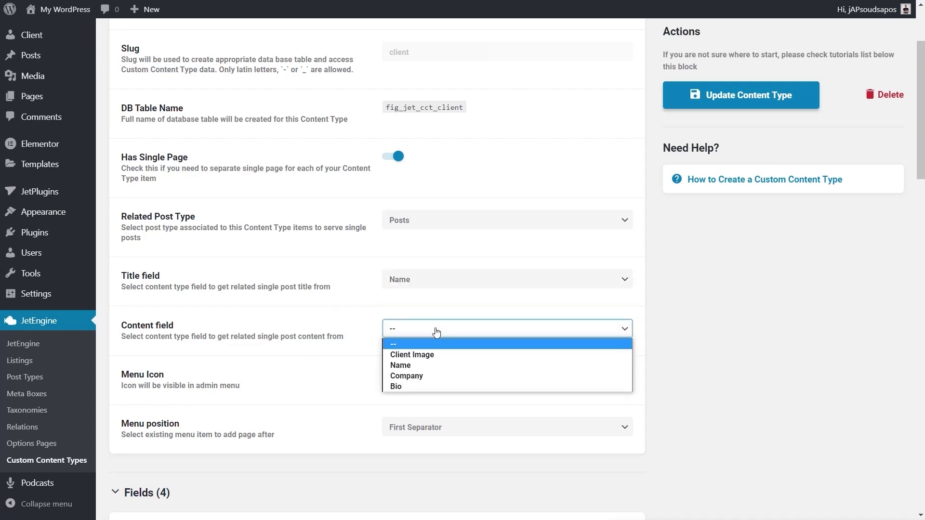
click(422, 385)
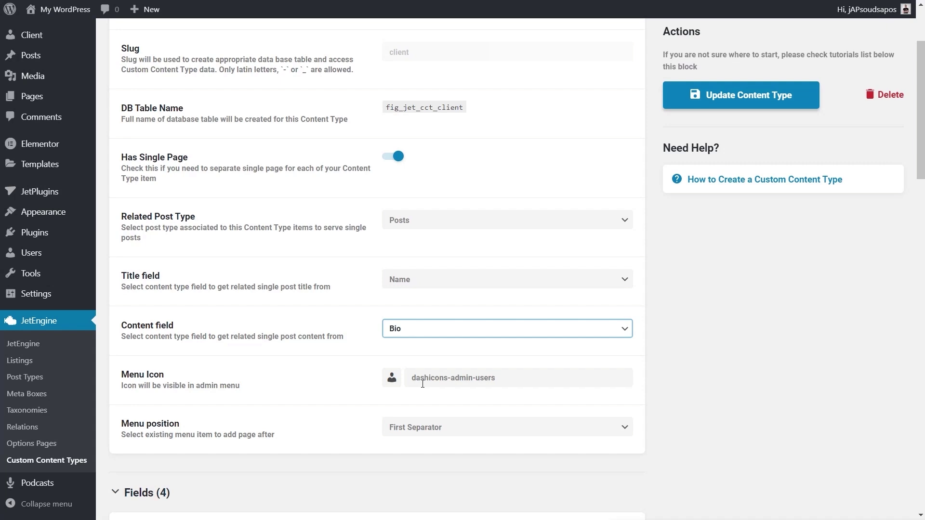
click(785, 99)
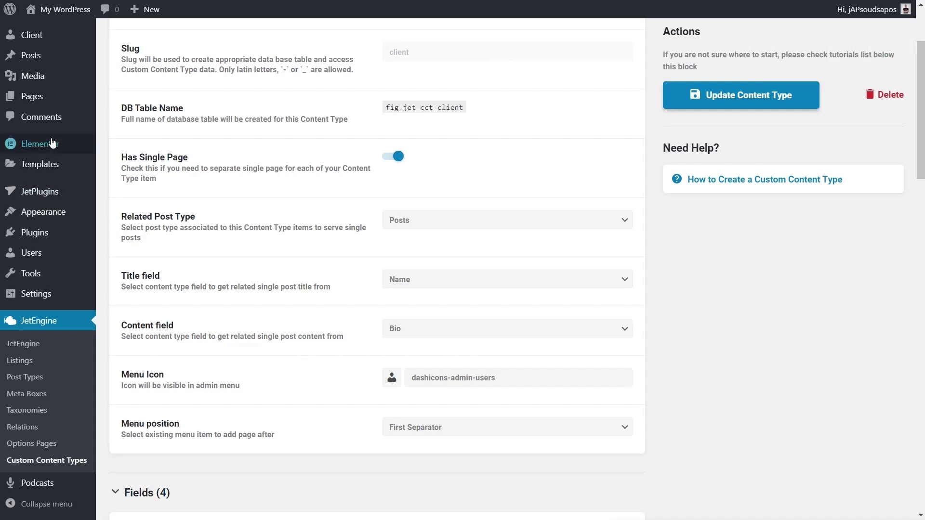
Step: Start a new Client item and upload 3.jpg as its Client Image
click(73, 41)
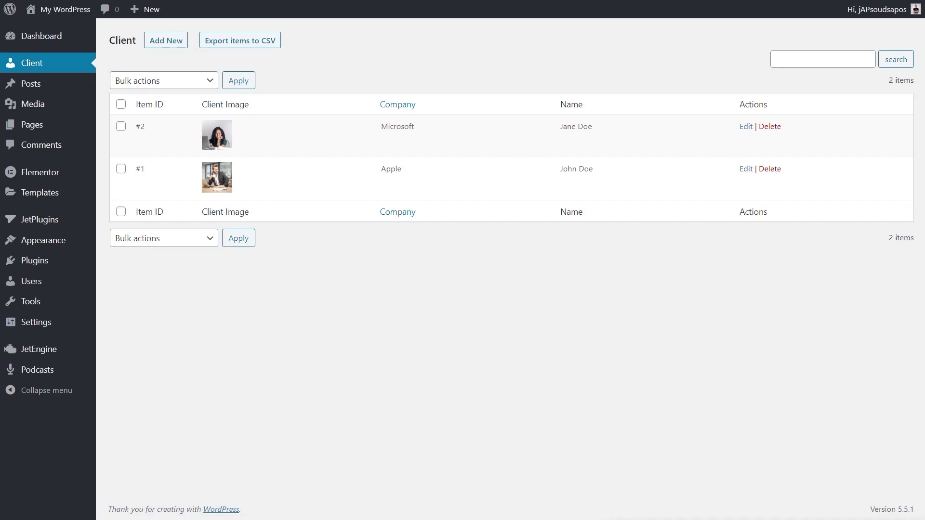
click(164, 43)
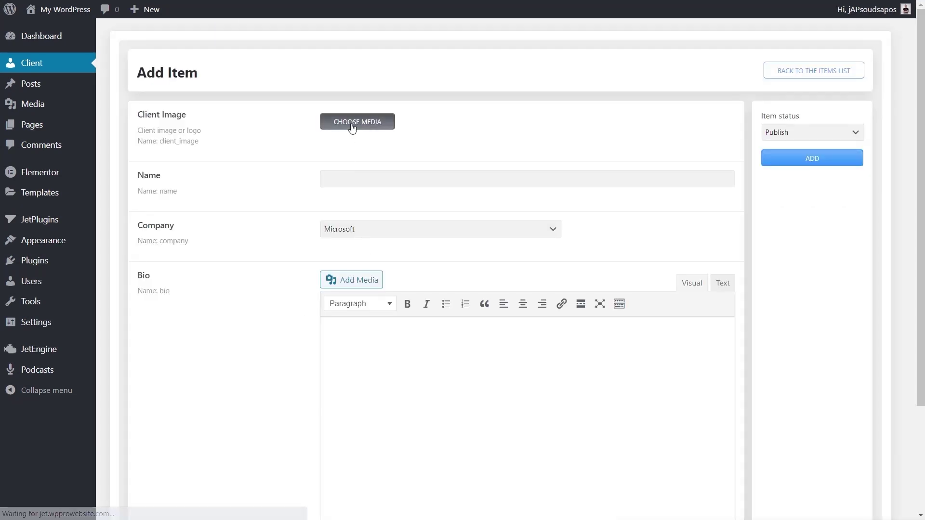
click(351, 124)
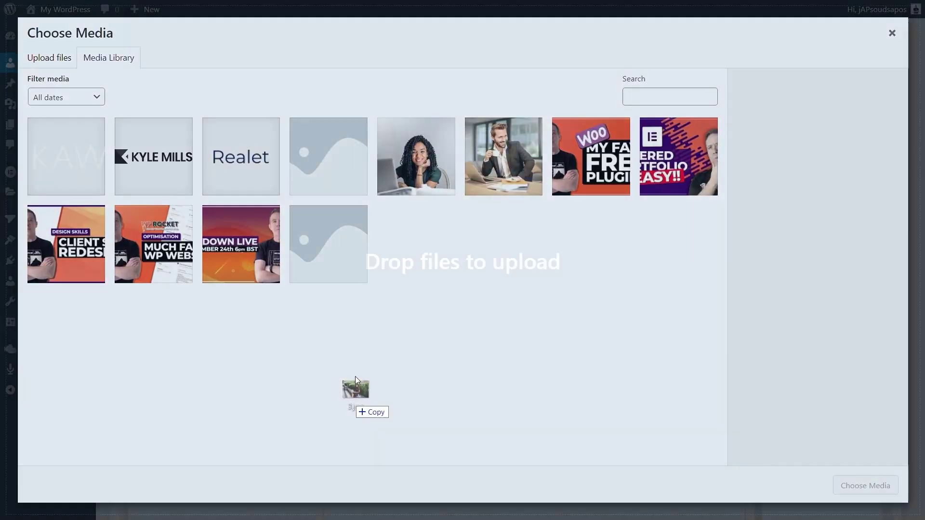
drag(355, 388, 459, 398)
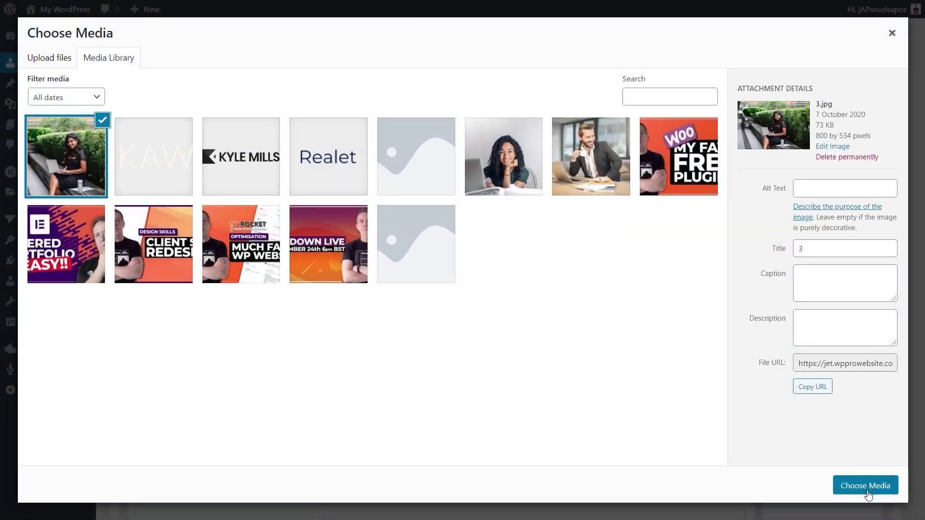
click(880, 486)
Step: Enter the client's name, set Company to Google, fill the Bio with the Lorem ipsum paragraph, and add the item
click(352, 237)
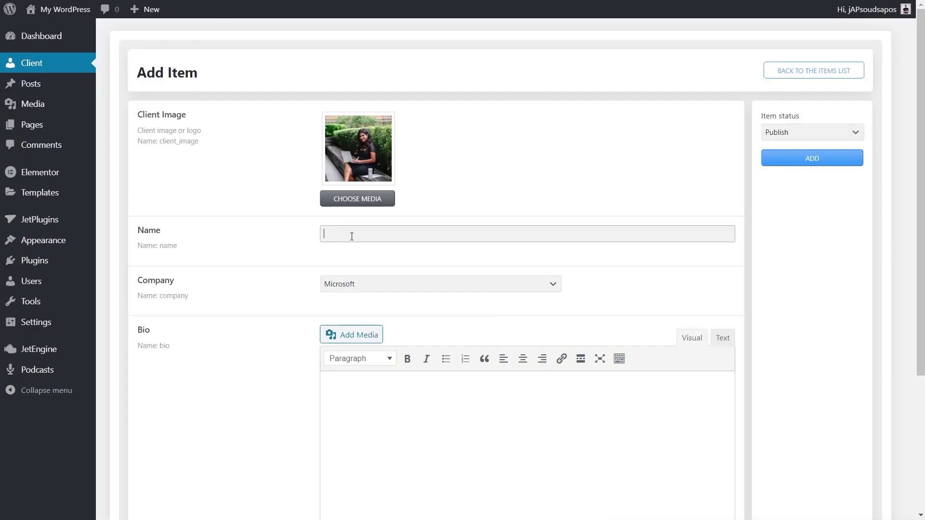
text(Betty Rubble)
click(340, 289)
click(340, 318)
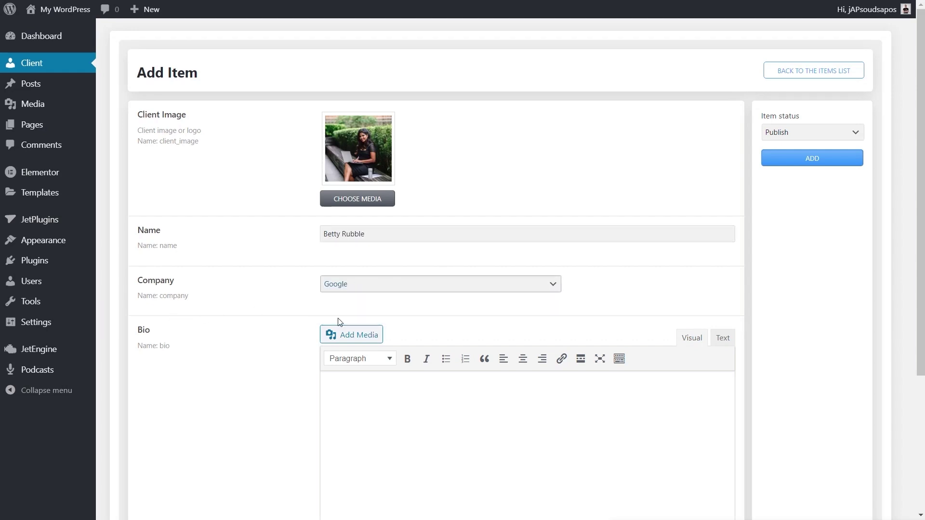
click(512, 432)
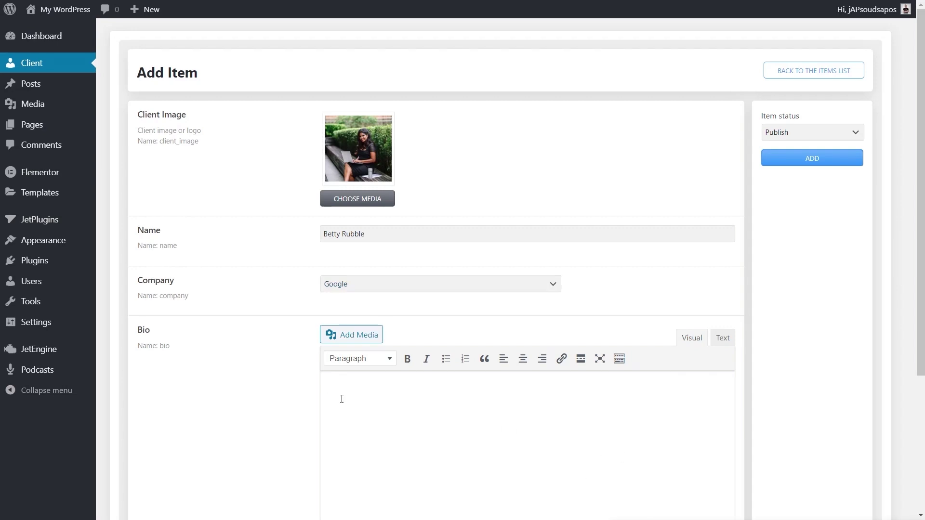
text(Lorem ipsum dolor sit amet, consectetur adipiscing elit, sed do eiusmod tempor incididunt ut labore et dolore magna aliqua. Ut enim ad minim veniam, quis nostrud exercitation ullamco laboris nisi ut aliquip ex ea commodo consequat.)
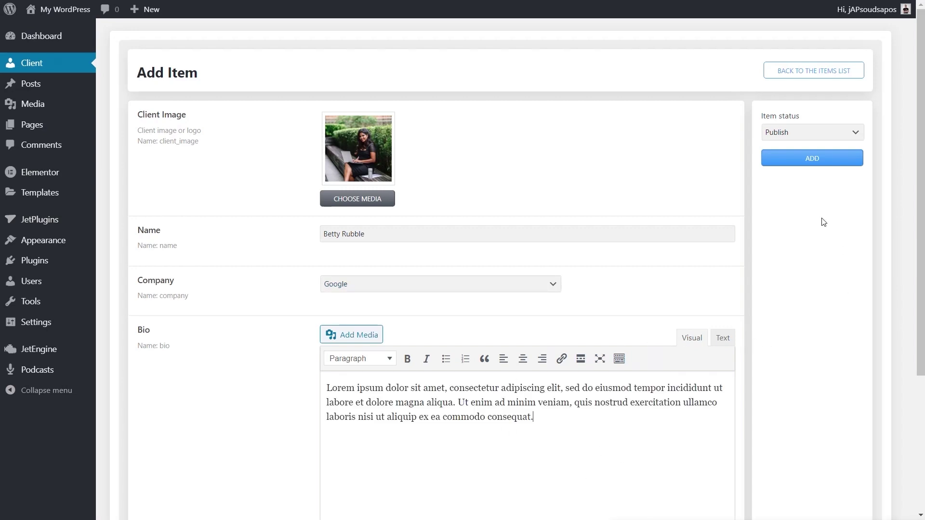
click(810, 159)
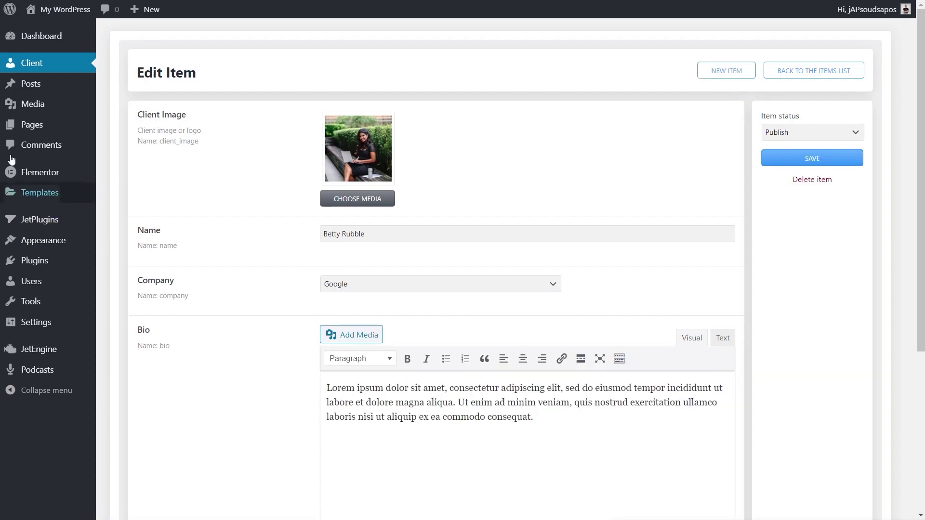
Step: Check the Client items list, and open the new client's related post to inspect its content and featured image setting
click(34, 64)
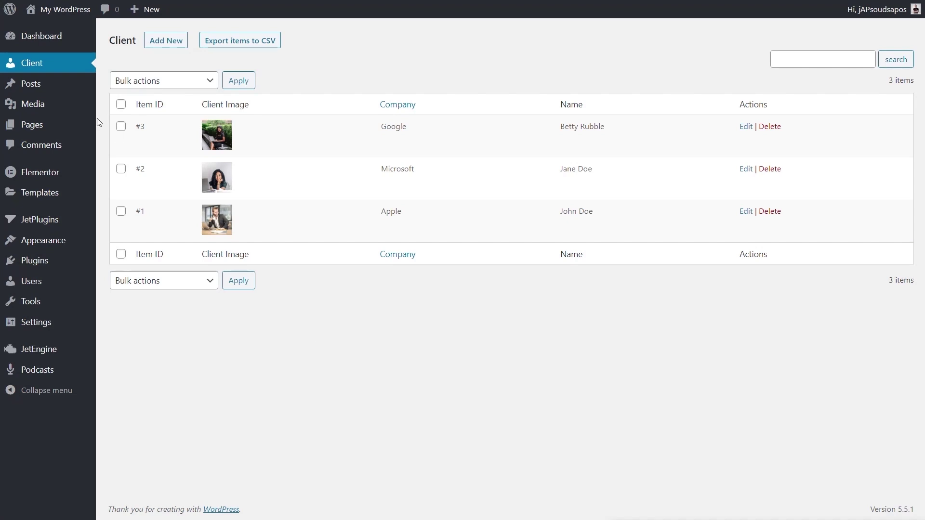
mouse_move(85, 85)
click(145, 102)
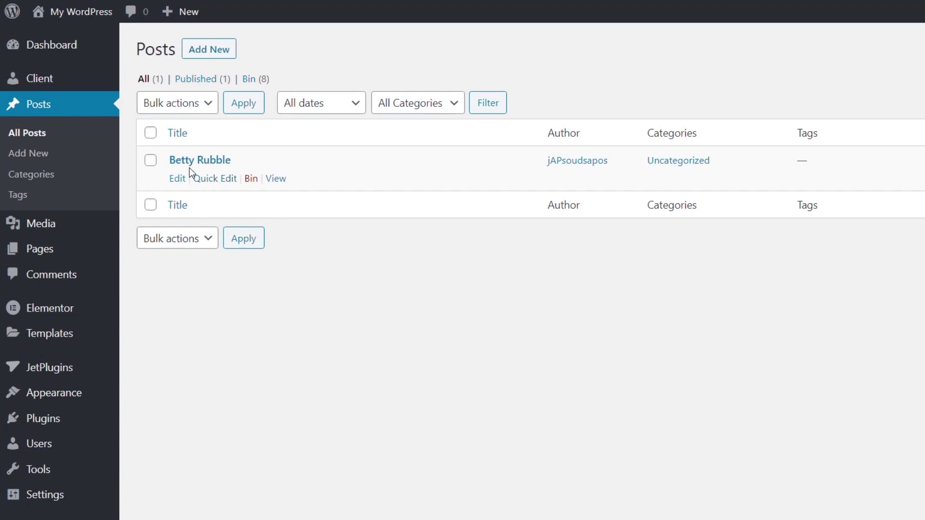
click(190, 167)
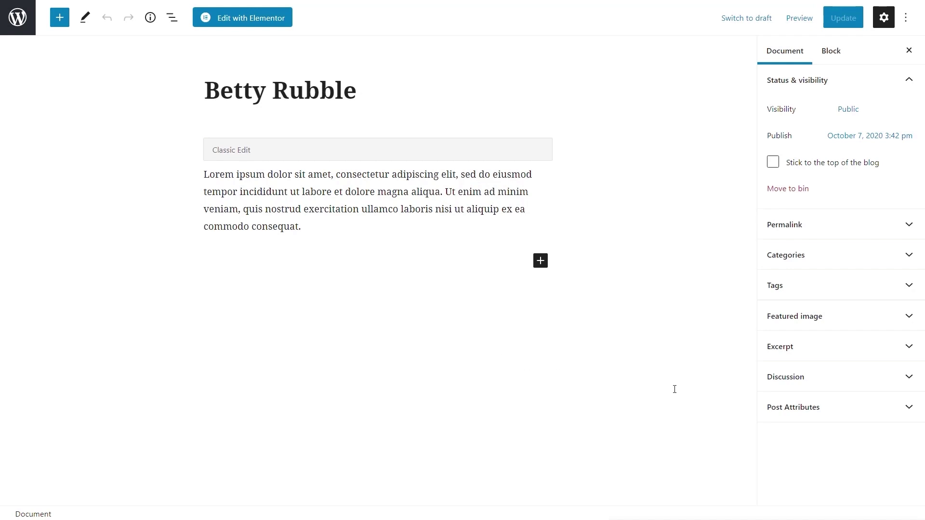
click(800, 316)
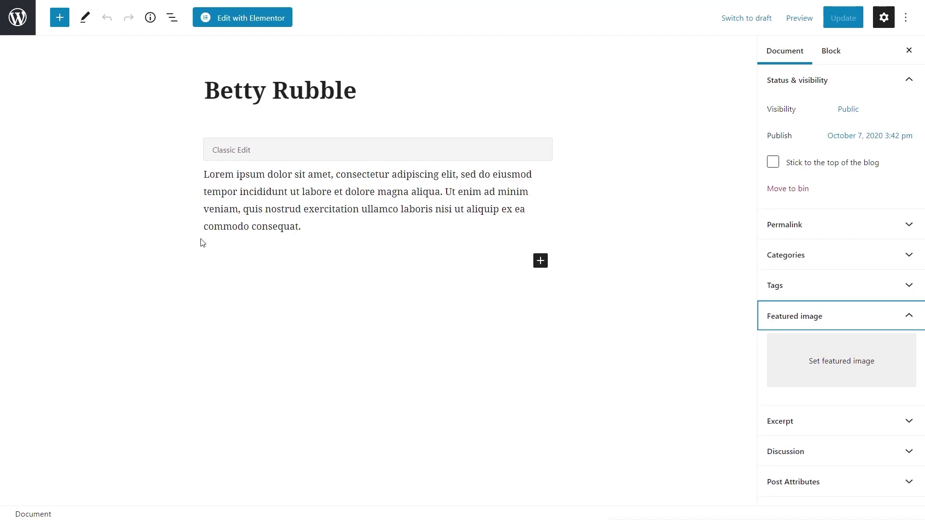
click(17, 21)
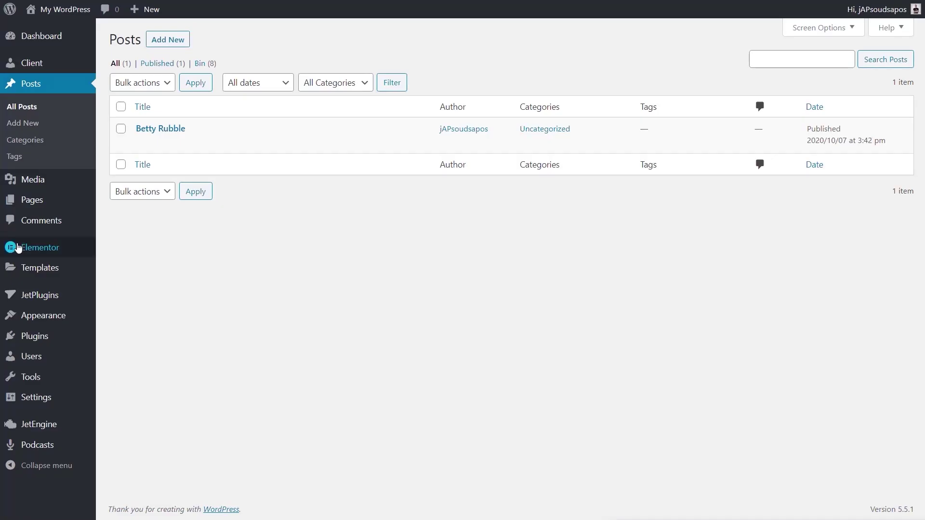
Step: Create a new Single Post template in the Theme Builder and dismiss the template library
mouse_move(27, 270)
click(127, 304)
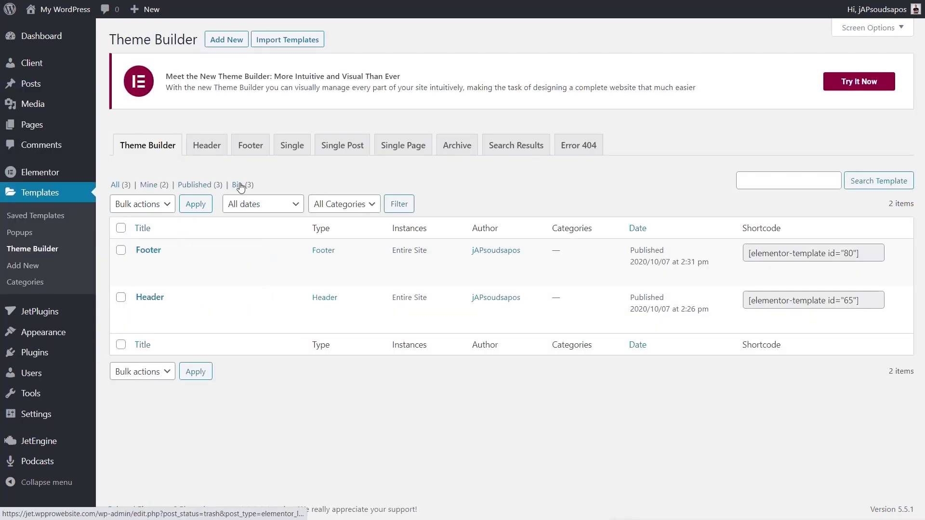
click(875, 84)
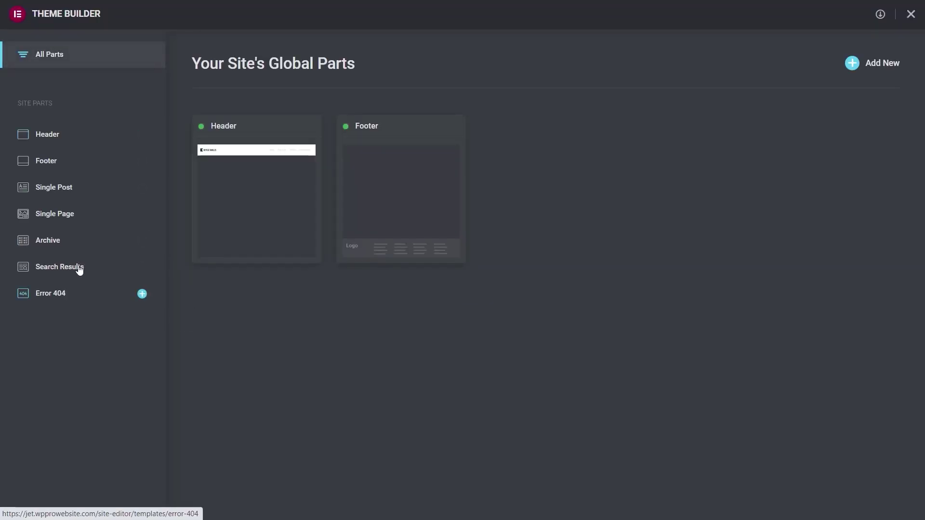
click(142, 188)
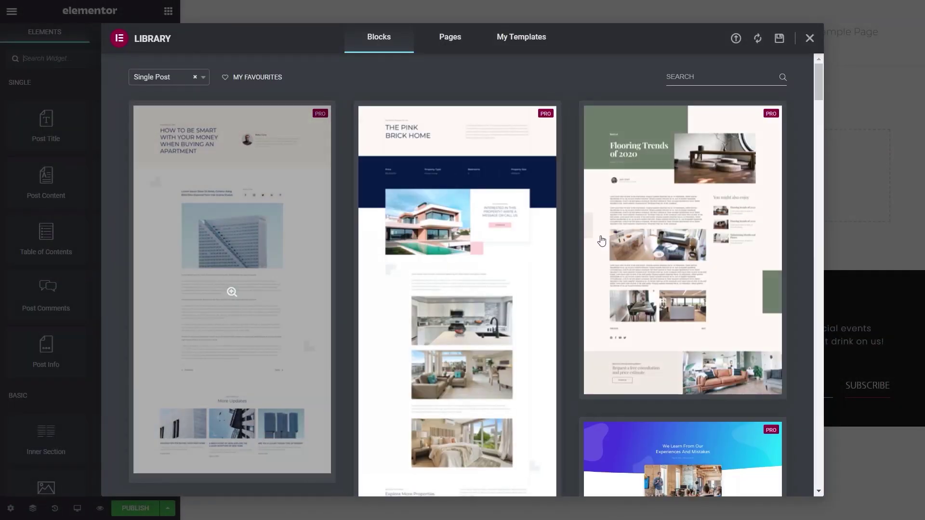
click(809, 38)
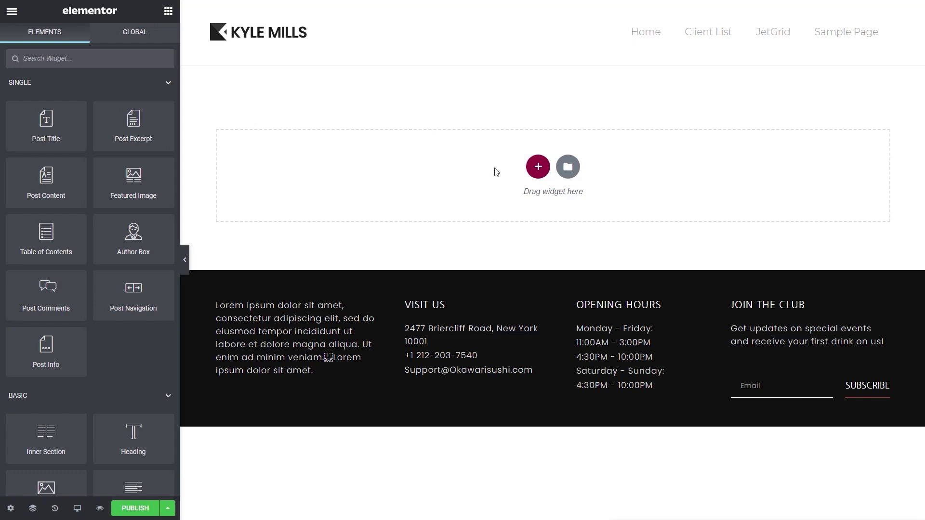
Step: Add a section with a one-third and a two-thirds column, and set its top and bottom margins to 50 px
click(548, 167)
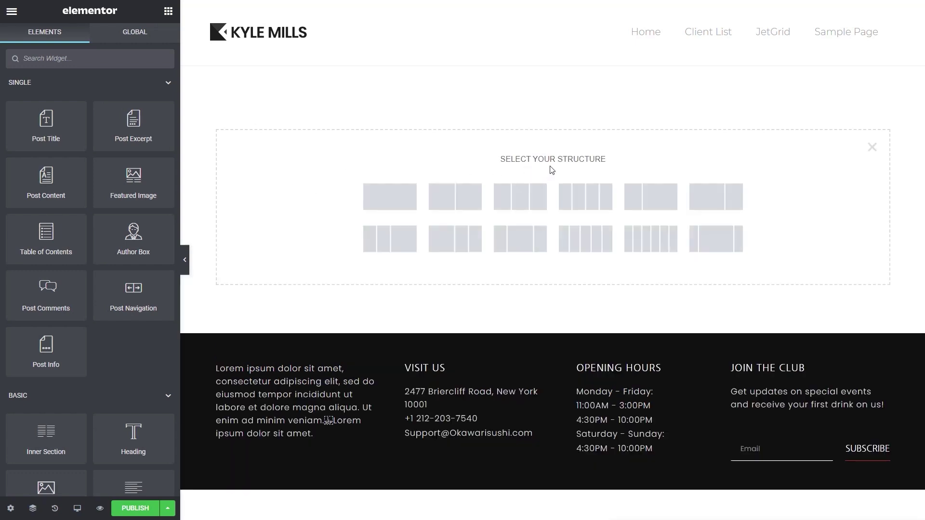
click(649, 202)
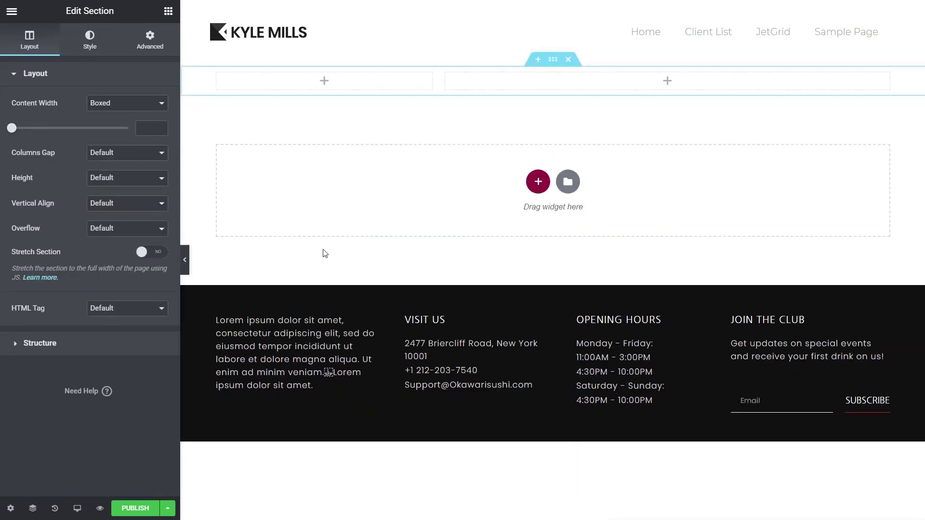
click(150, 37)
click(34, 124)
text(50)
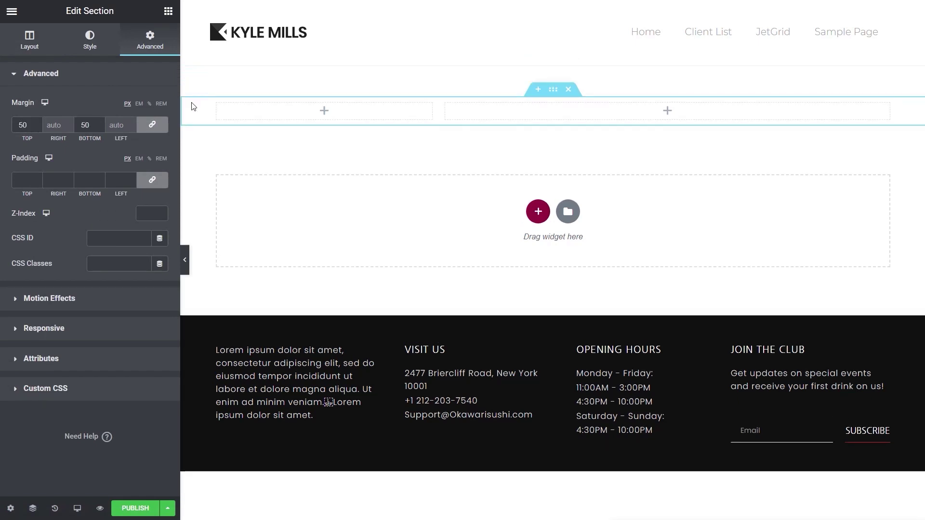
Step: Add an Image widget to the one-third column and source it dynamically from the Custom Content Type Image field Client Image
click(168, 11)
scroll(126, 347, down, 3)
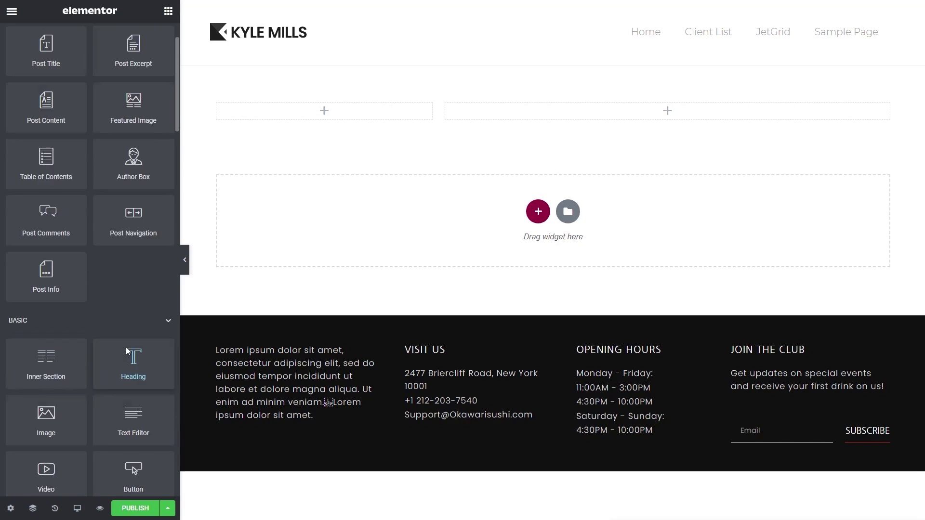
drag(46, 355, 318, 111)
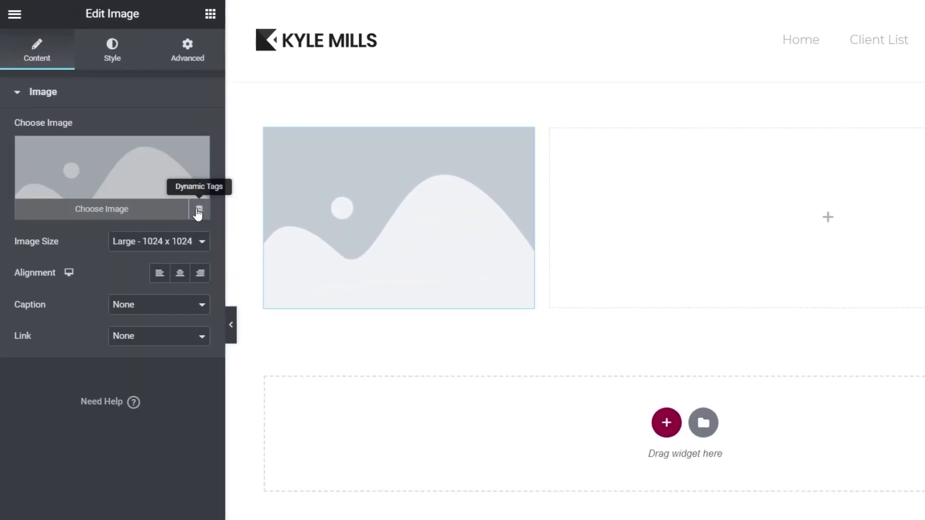
click(198, 208)
drag(203, 255, 202, 308)
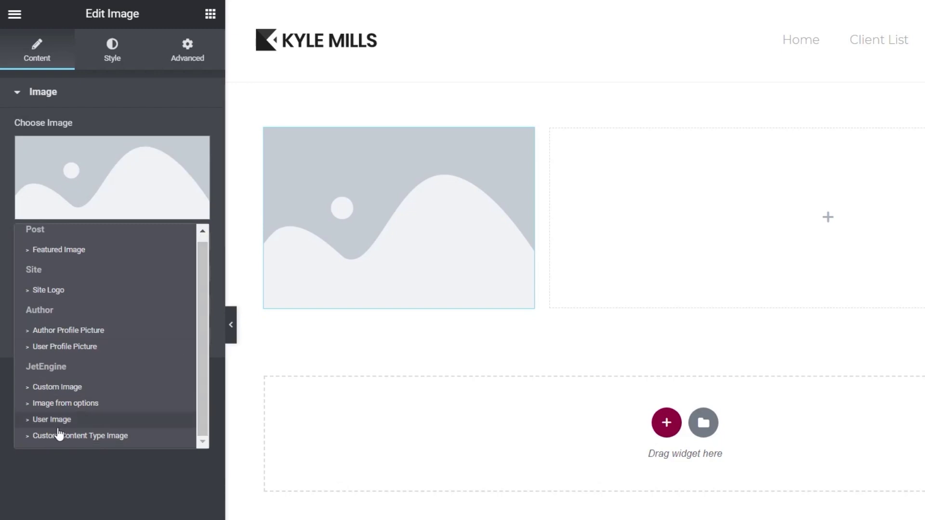
click(119, 436)
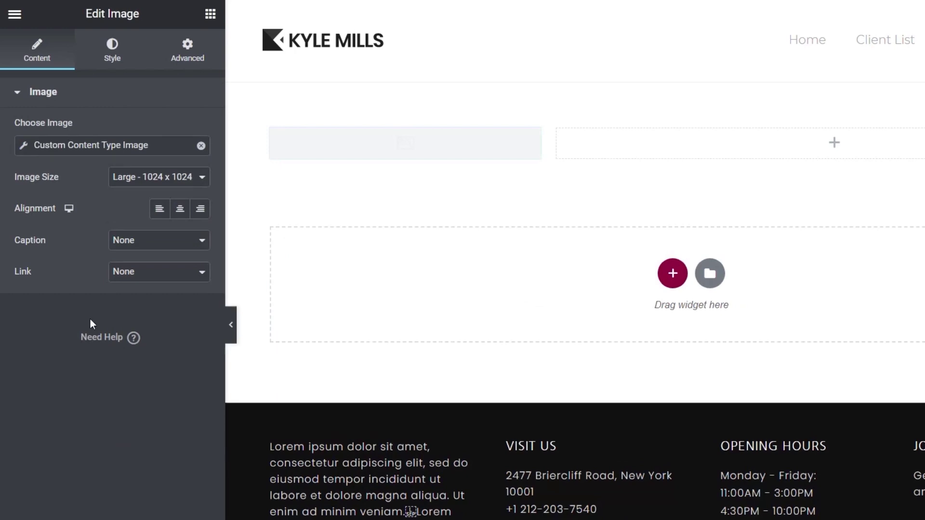
click(25, 148)
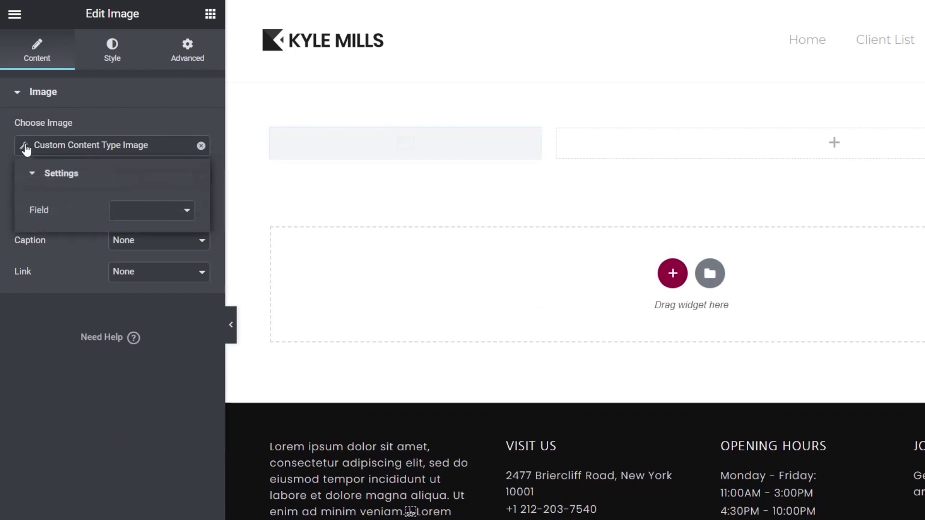
click(140, 210)
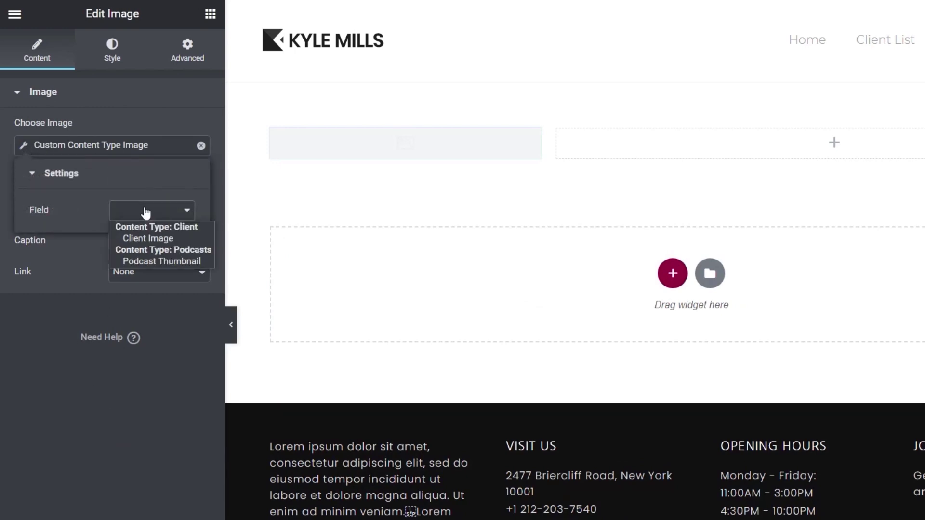
click(150, 238)
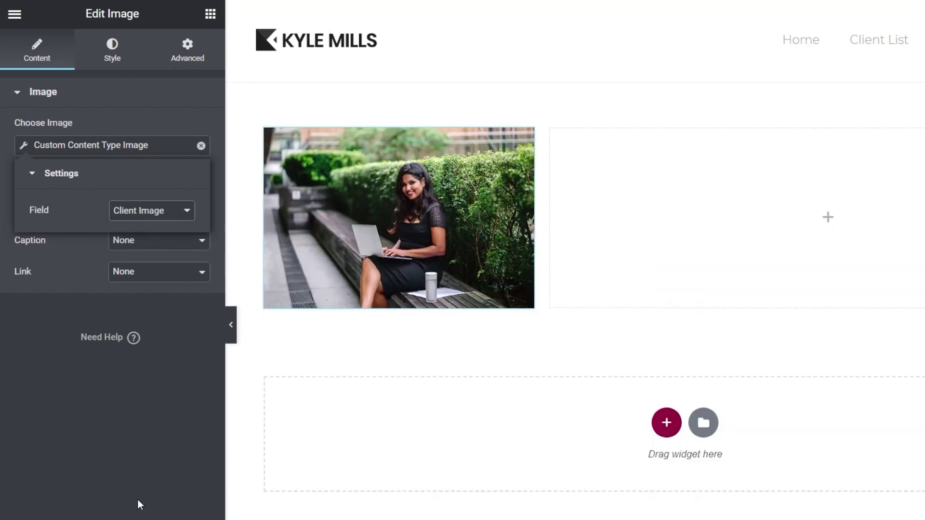
click(124, 457)
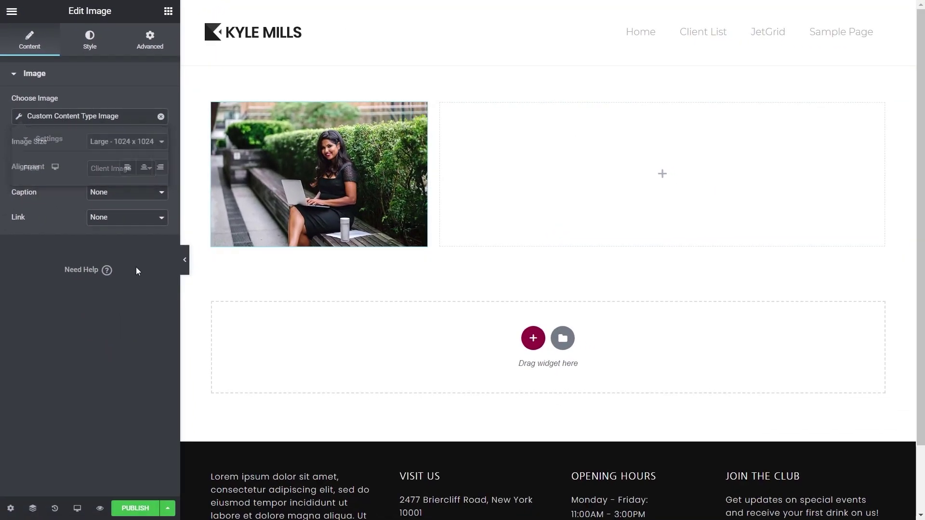
Step: Add a Dynamic Field widget to the two-thirds column and set its object field to the Client content type's Name
click(168, 12)
scroll(99, 366, down, 15)
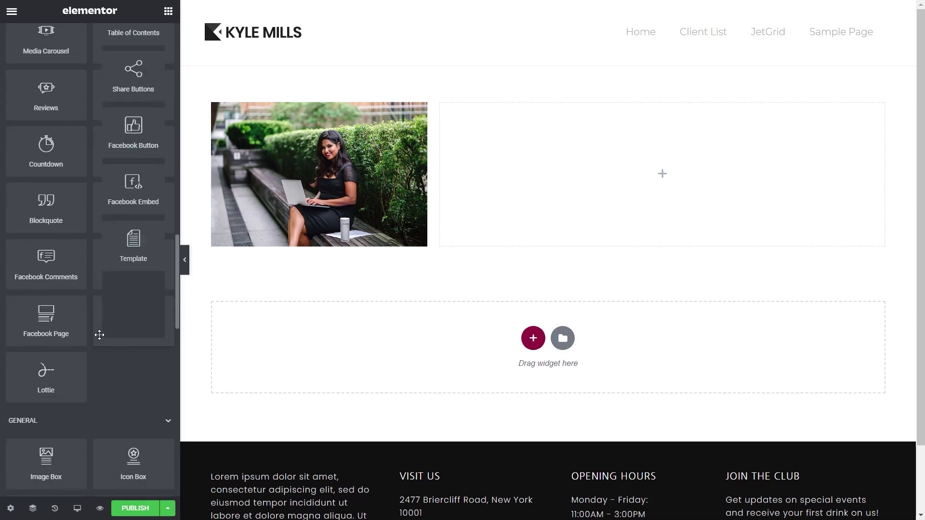
scroll(100, 335, down, 10)
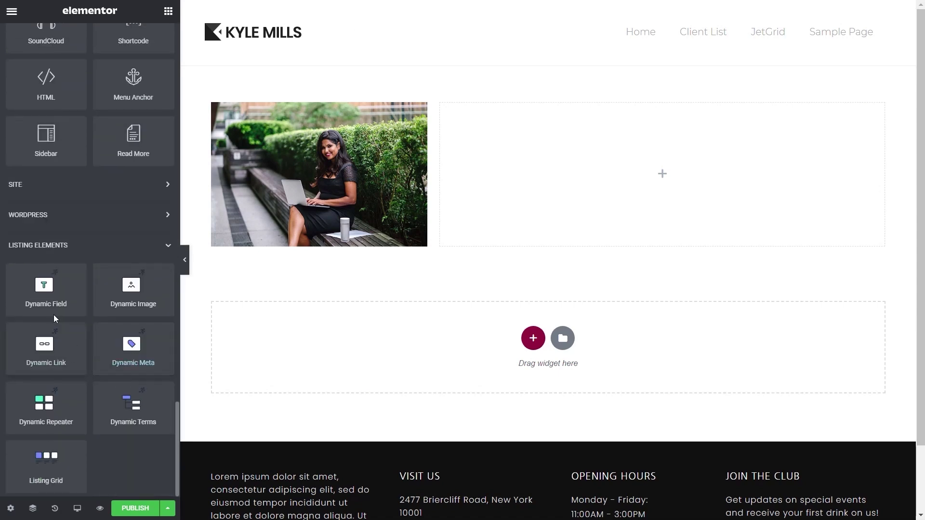
drag(47, 289, 524, 159)
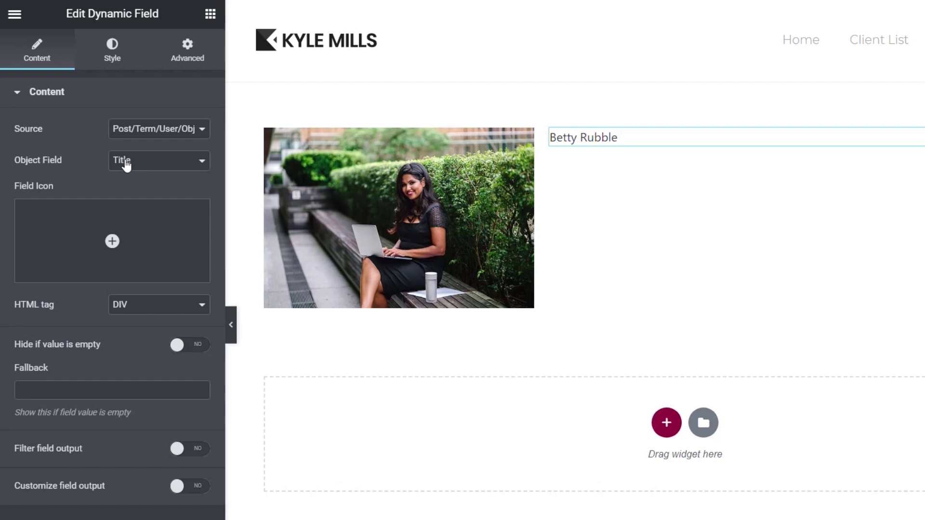
click(127, 165)
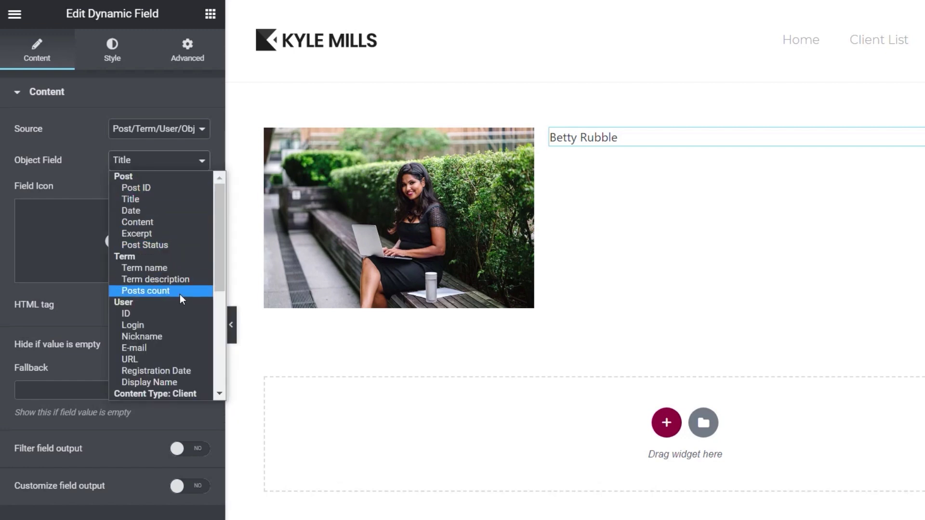
drag(218, 273, 219, 285)
drag(219, 321, 219, 334)
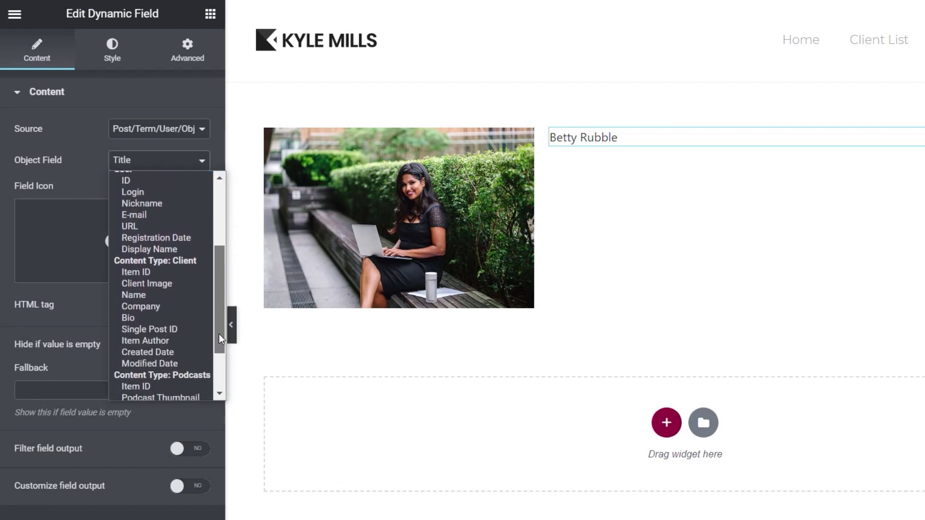
click(166, 299)
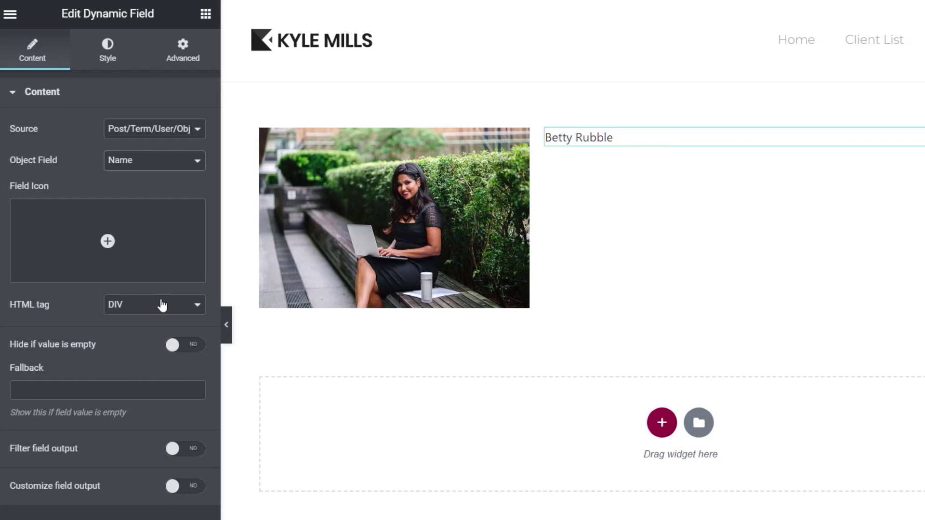
Step: Duplicate the name Dynamic Field and set the copy's object field to the Client content type's Bio
click(231, 324)
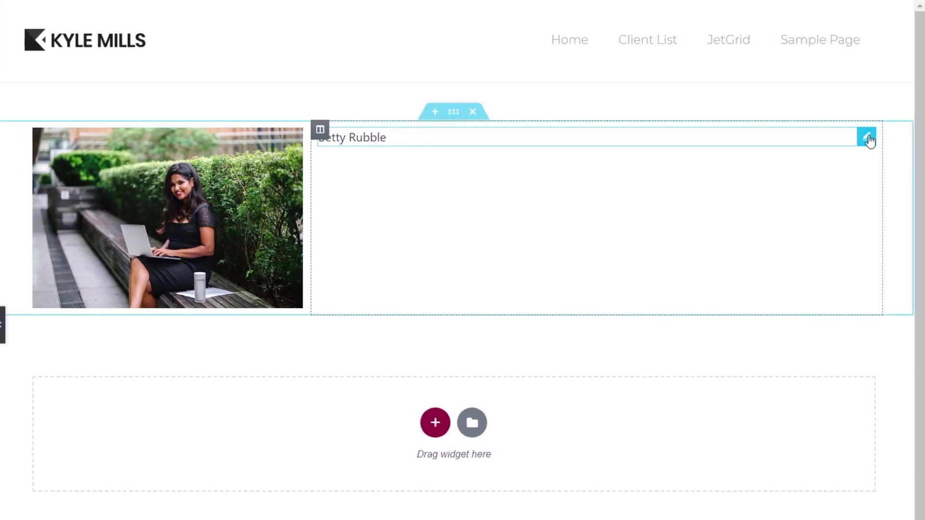
right_click(869, 136)
click(788, 177)
click(183, 161)
scroll(169, 306, down, 3)
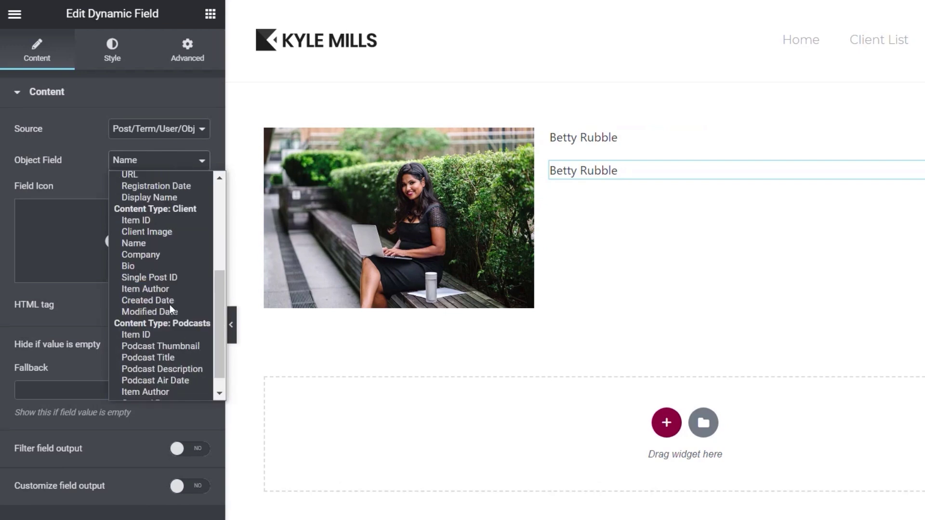
click(153, 267)
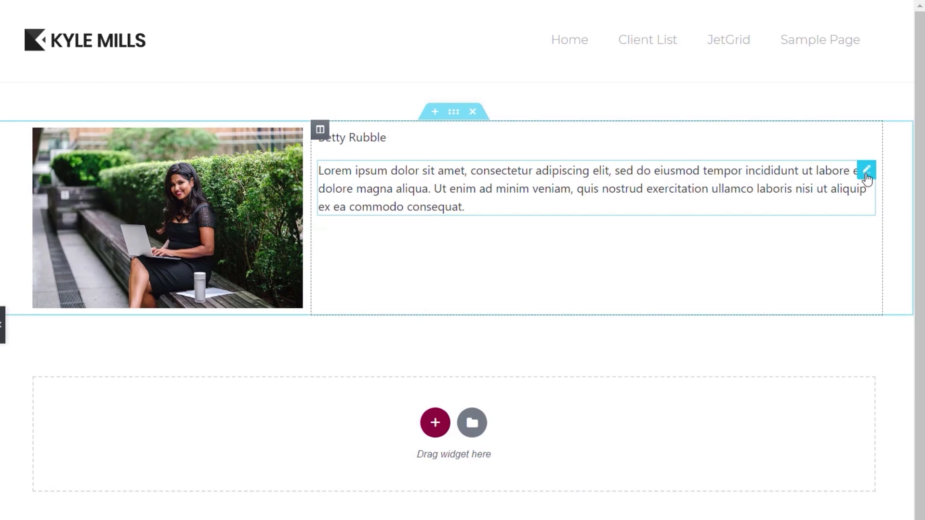
Step: Duplicate the Bio Dynamic Field and set the copy's object field to the Client content type's Company
right_click(865, 173)
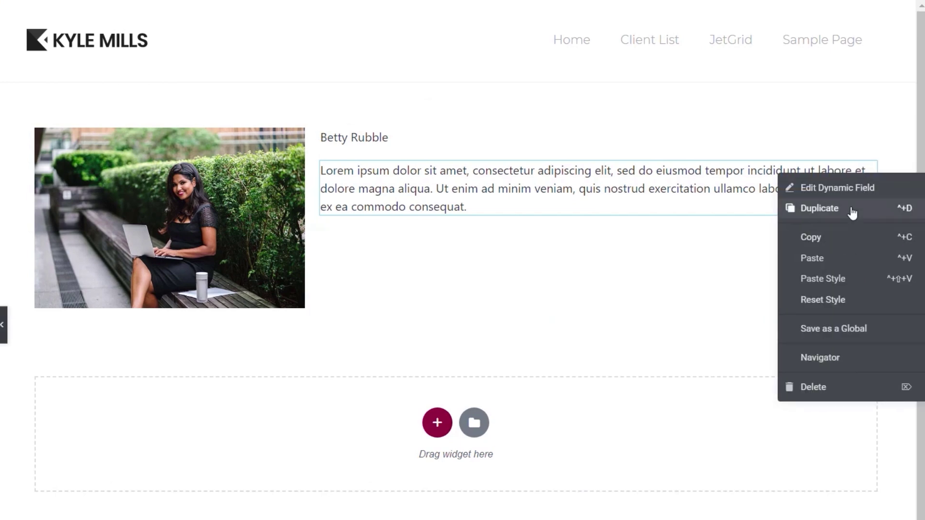
click(854, 208)
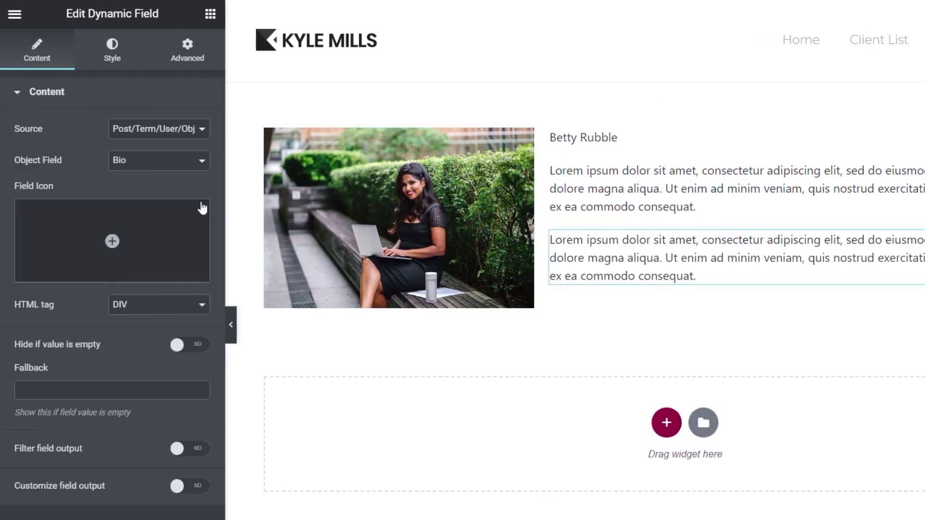
click(195, 160)
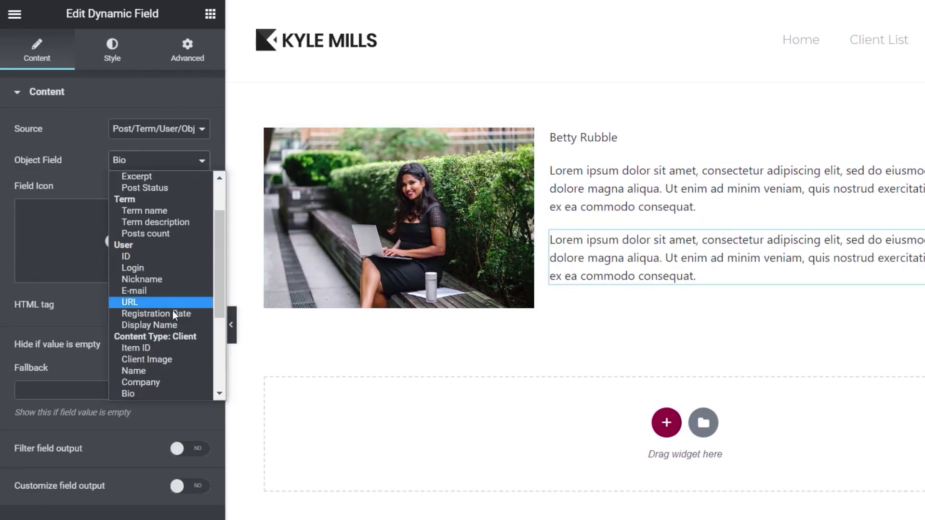
scroll(173, 310, down, 4)
click(154, 235)
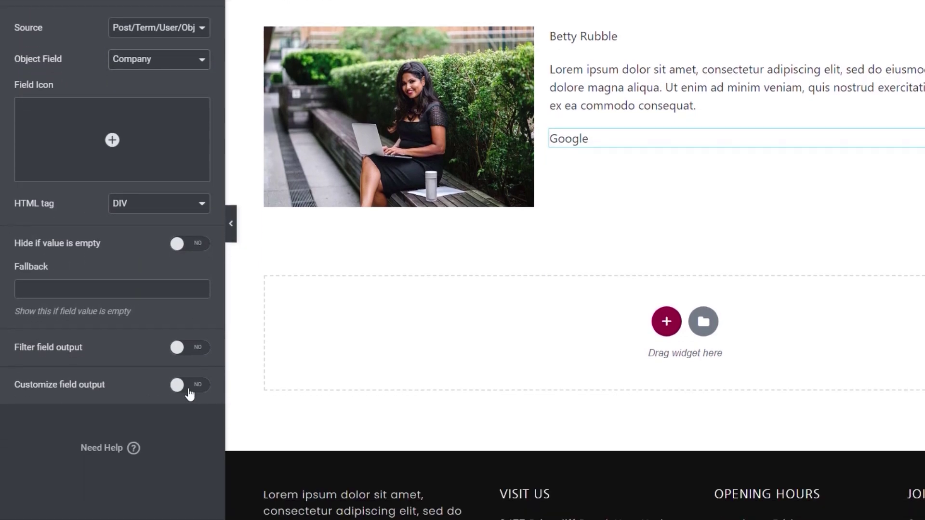
Step: Customize the Company field's output with the format "Company: %s", and select the name field above the bio
click(189, 386)
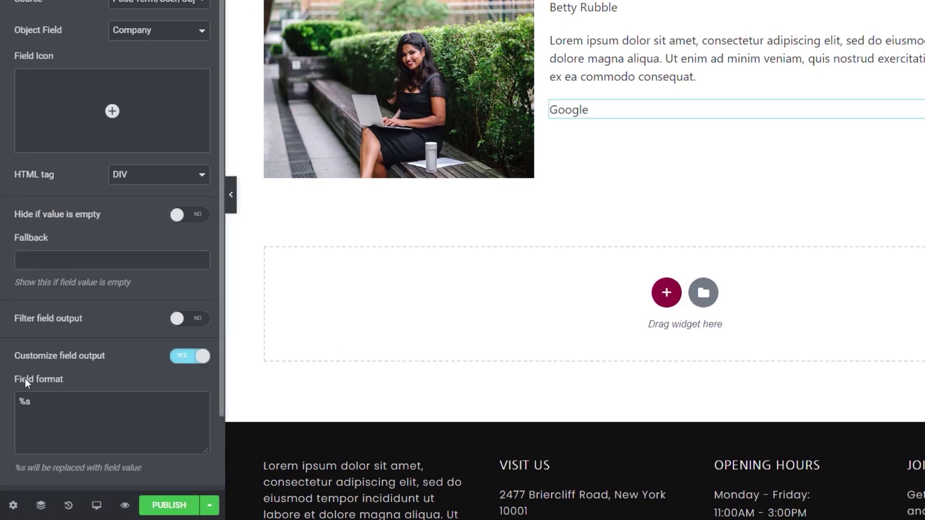
text(Company:)
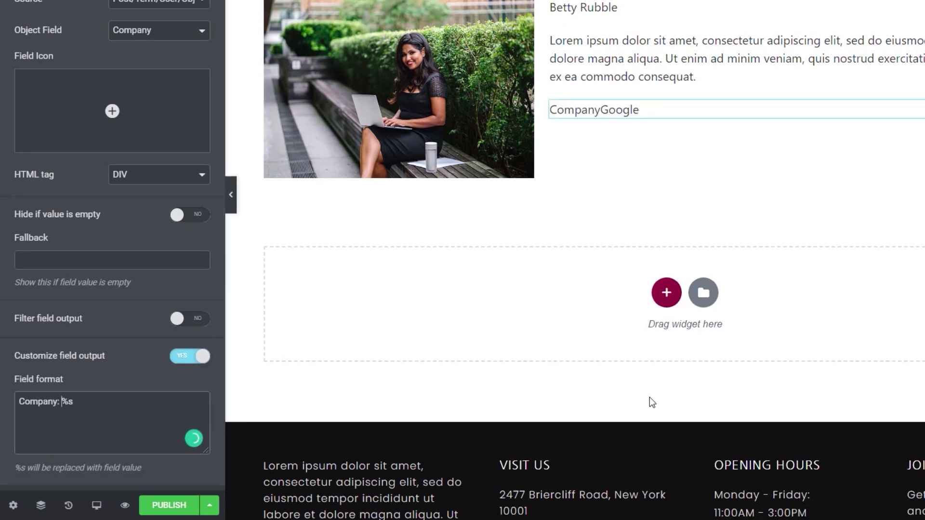
click(613, 10)
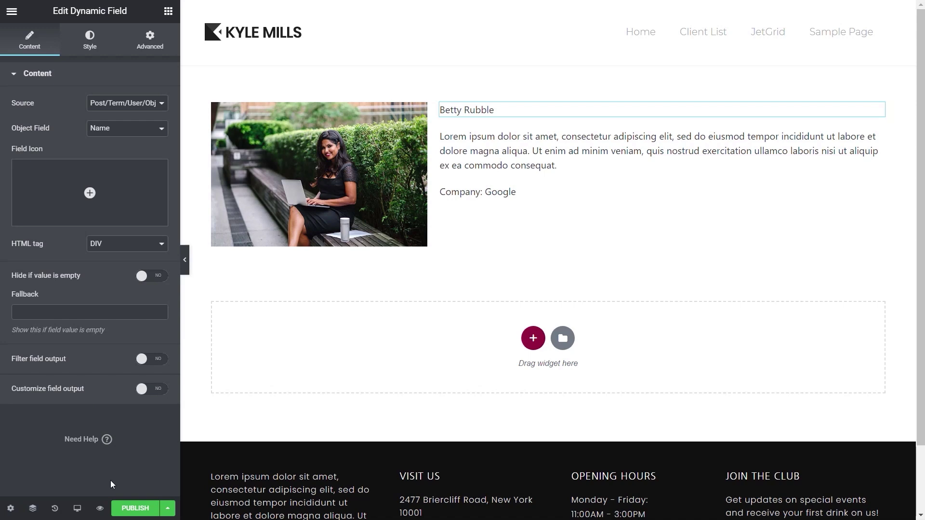
Step: Publish the template with a display condition that includes all Posts
click(134, 509)
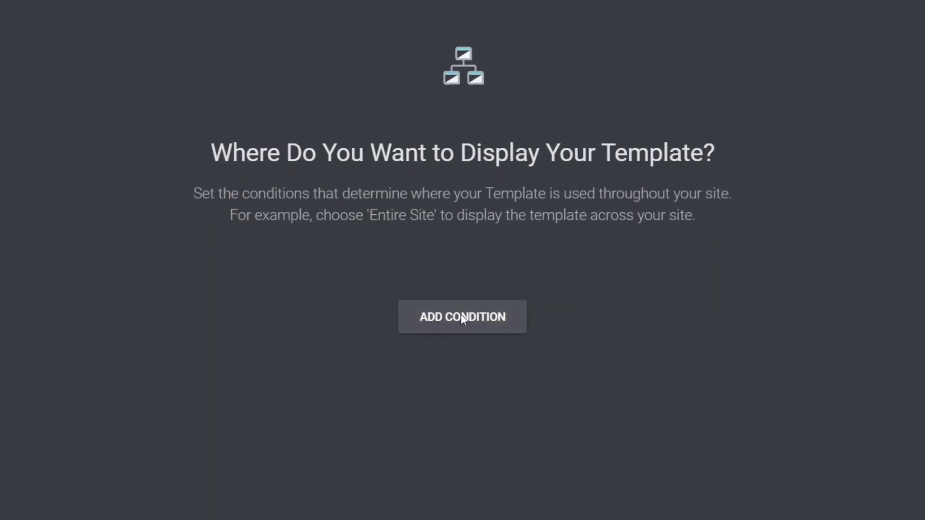
click(460, 313)
click(454, 288)
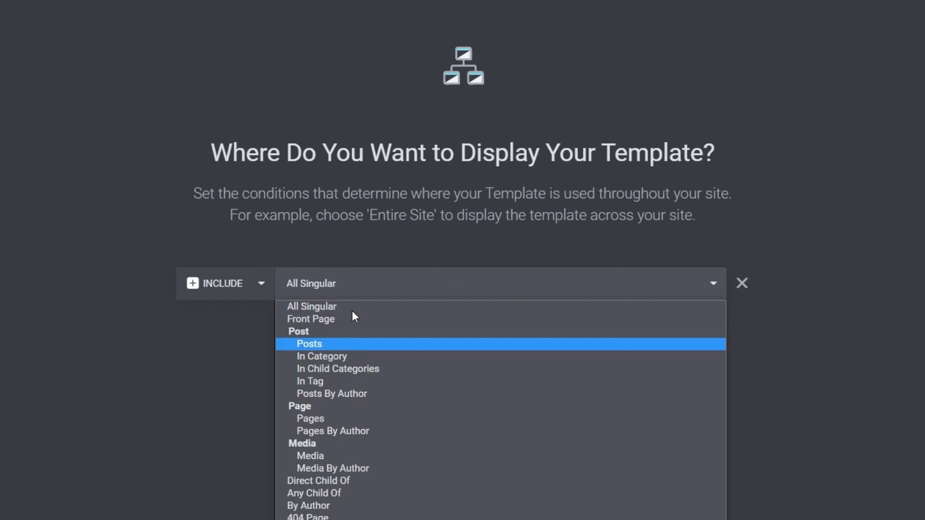
click(353, 345)
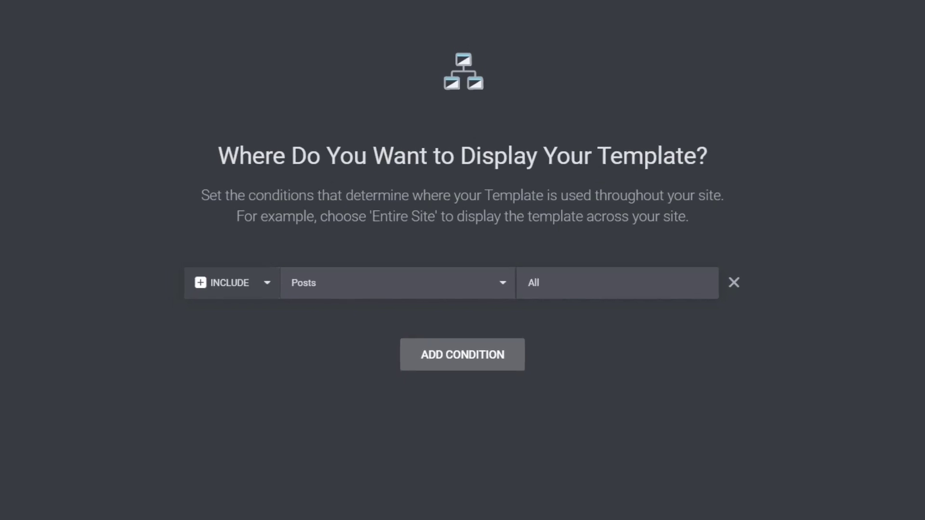
click(766, 501)
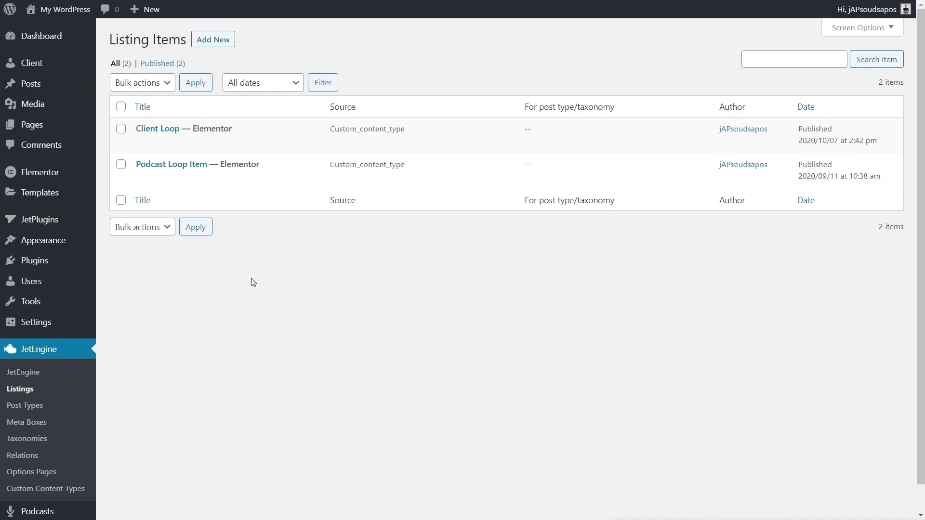
Step: Edit the Client Loop listing item in Elementor, make the client image linked with Single Post ID as link source, and update
click(242, 145)
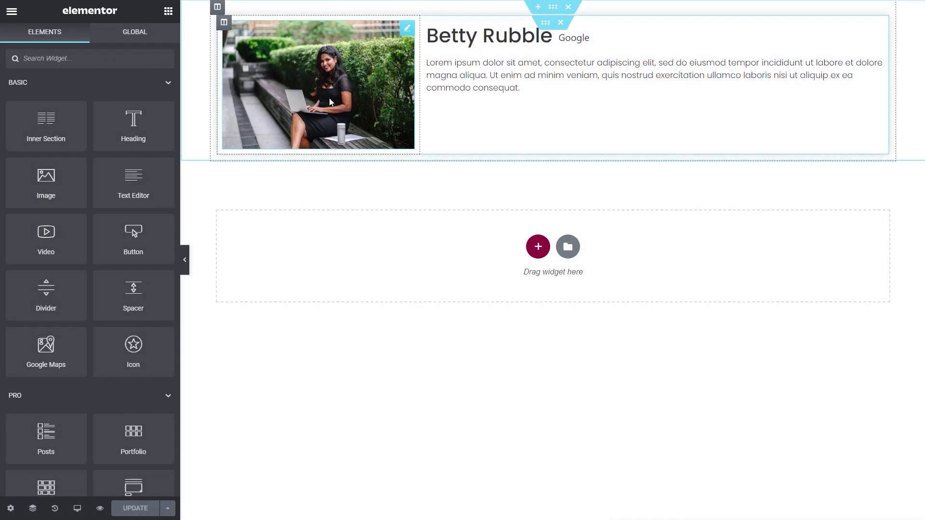
click(331, 102)
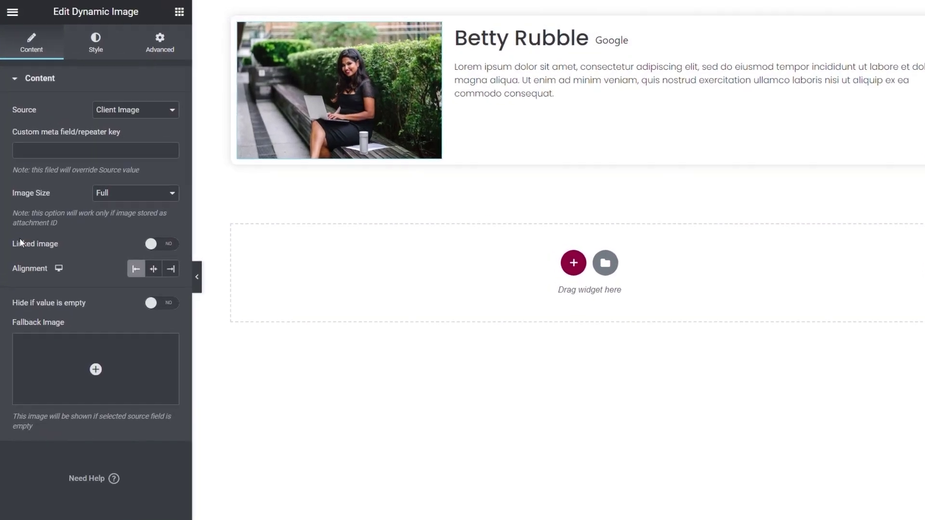
click(166, 245)
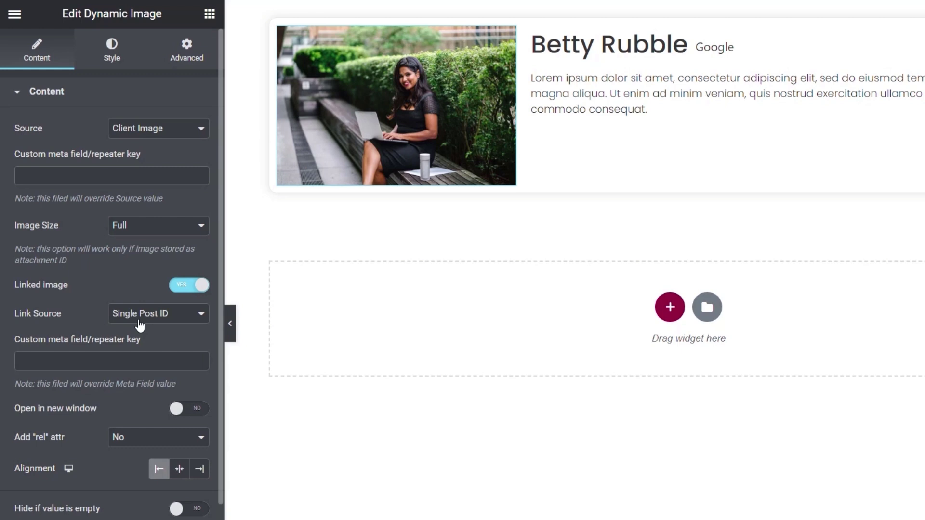
click(140, 326)
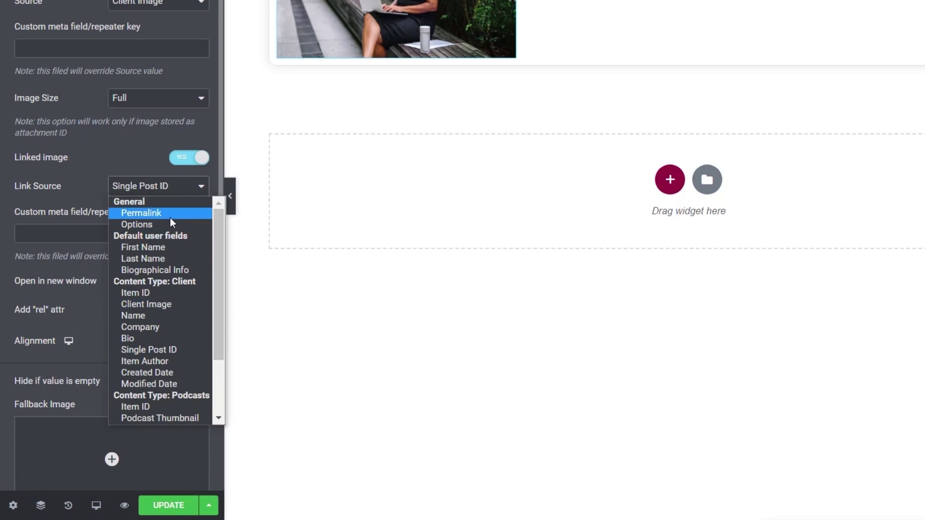
click(161, 350)
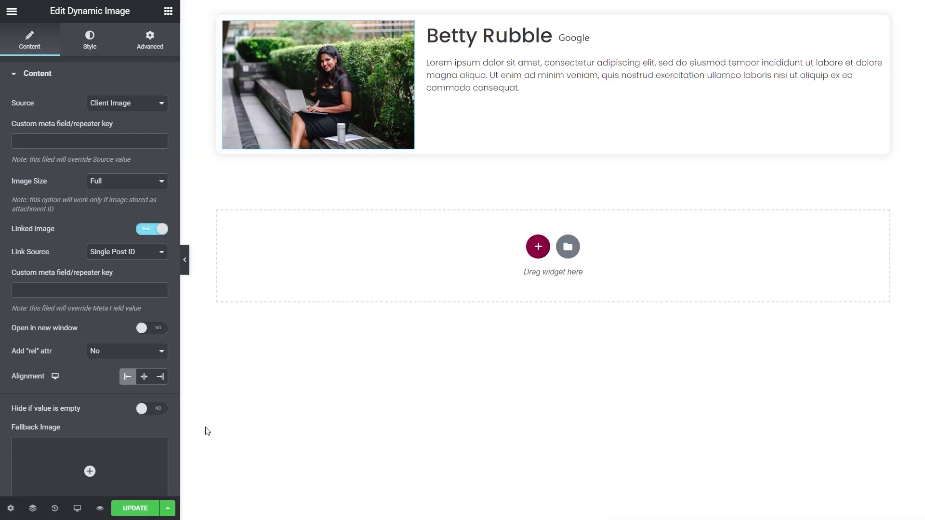
click(130, 509)
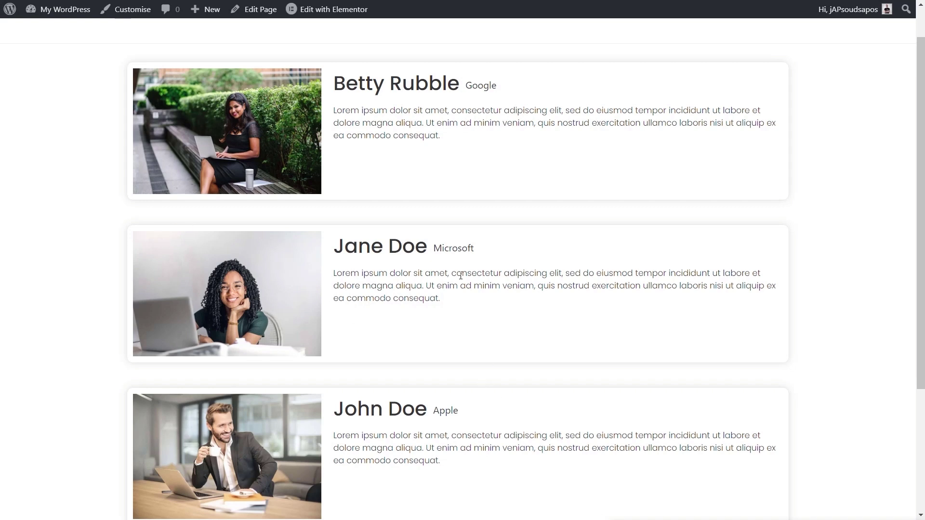
Step: Open the first client's single page through the linked image on the published client list
click(220, 141)
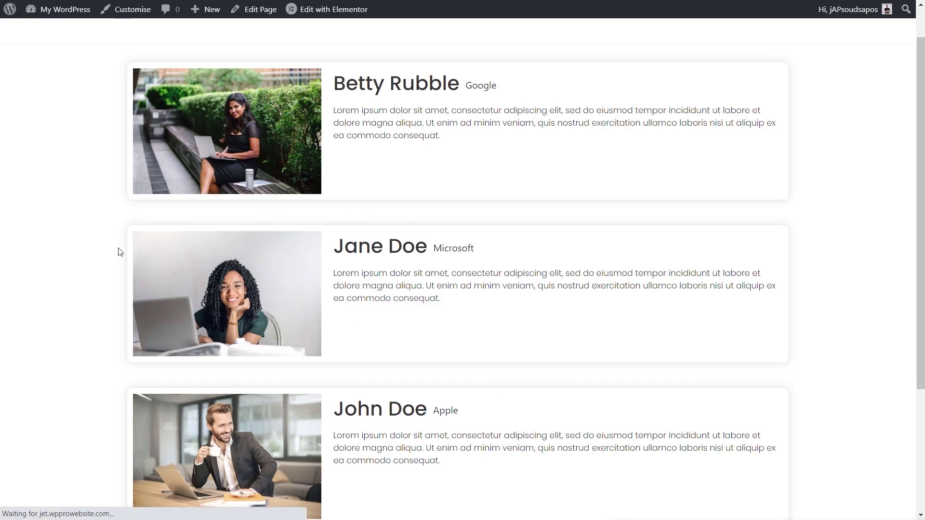